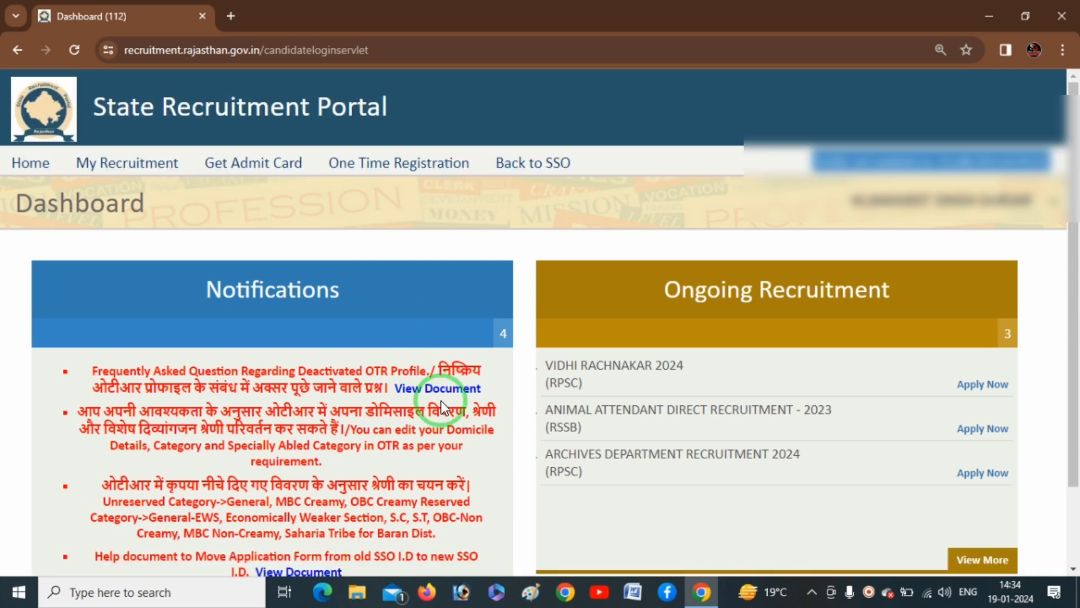
- Apply for Animal Attendant Direct Recruitment - 2023 and choose the ANIMAL ATTENDANT post
{"action": "scroll", "coordinate": [724, 430], "scroll_direction": "down", "scroll_amount": 1}
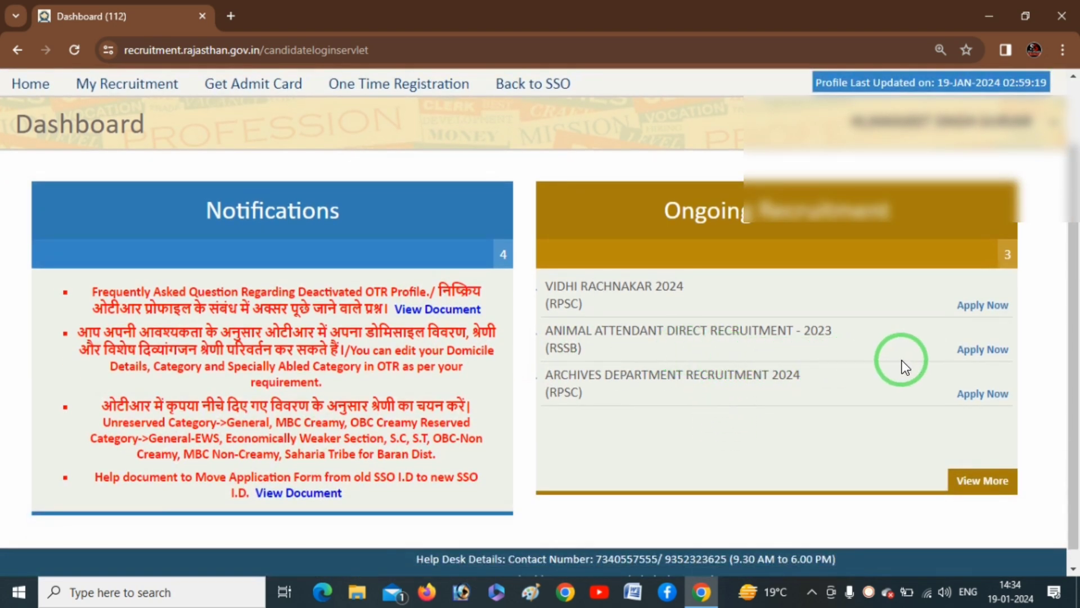
{"action": "left_click", "coordinate": [982, 349]}
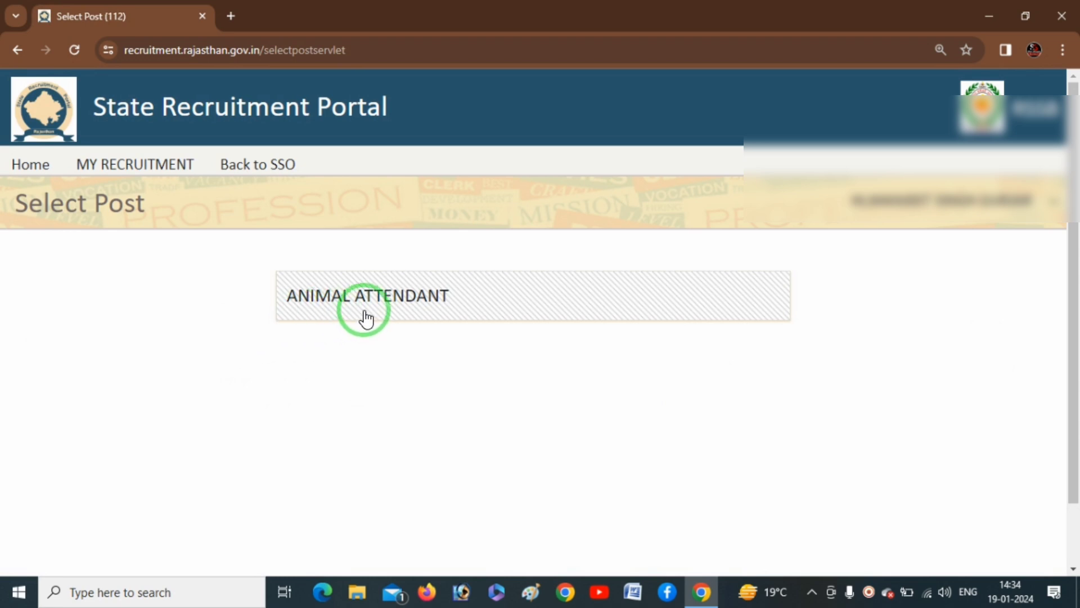
{"action": "left_click", "coordinate": [413, 306]}
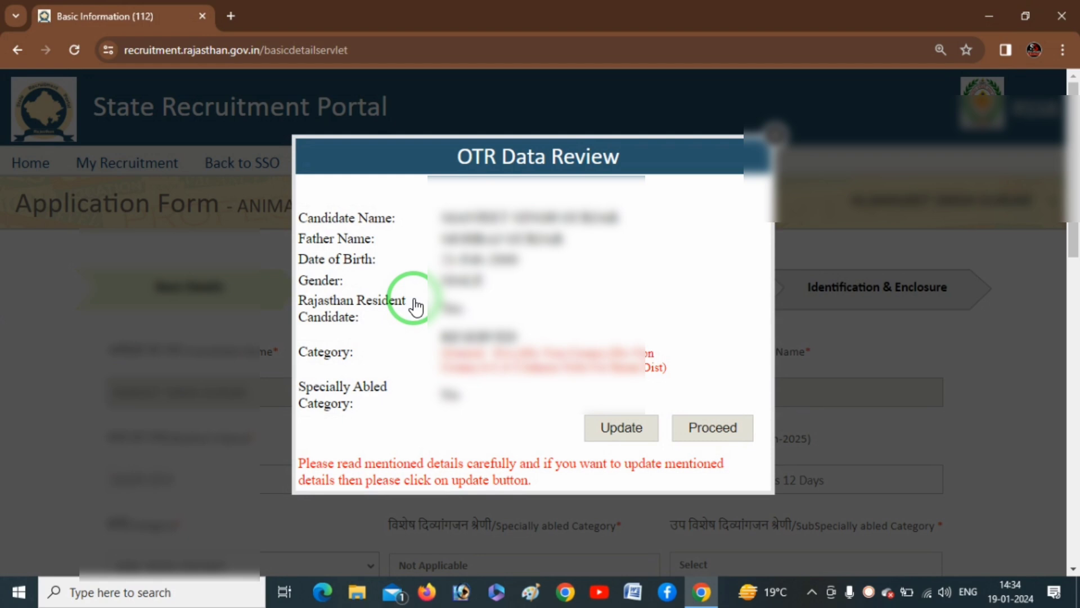
- Annotate the OTR Data Review dialog to highlight the category details and the profile-update option
{"action": "key", "text": "ctrl+2"}
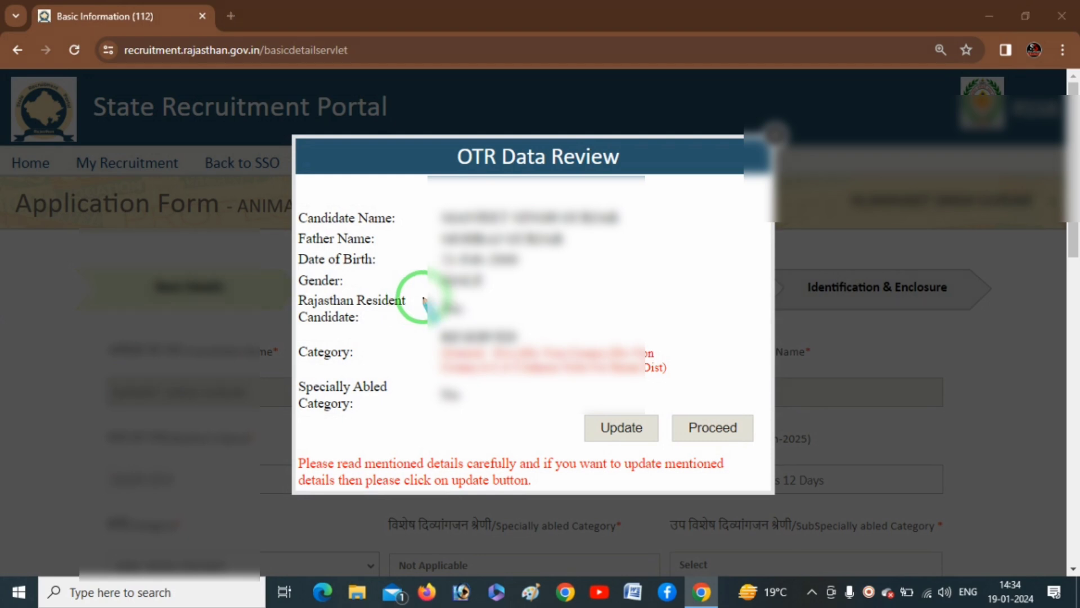
{"action": "mouse_move", "coordinate": [645, 215]}
{"action": "left_mouse_down"}
{"action": "mouse_move", "coordinate": [591, 304]}
{"action": "mouse_move", "coordinate": [639, 372]}
{"action": "mouse_move", "coordinate": [531, 397]}
{"action": "left_mouse_up"}
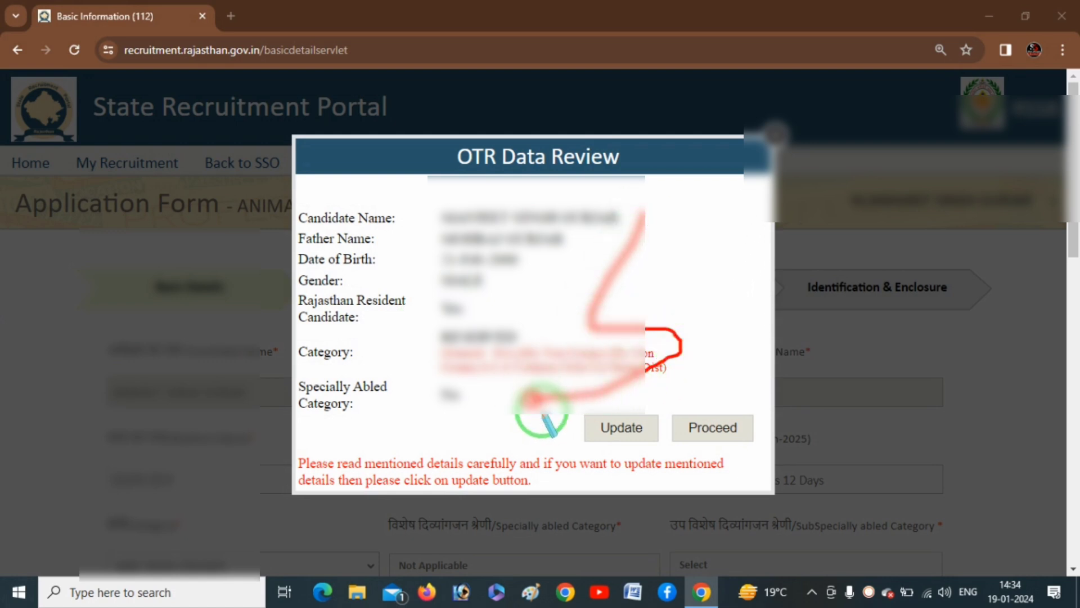
{"action": "mouse_move", "coordinate": [584, 450]}
{"action": "left_mouse_down"}
{"action": "mouse_move", "coordinate": [660, 412]}
{"action": "mouse_move", "coordinate": [579, 415]}
{"action": "mouse_move", "coordinate": [619, 450]}
{"action": "left_mouse_up"}
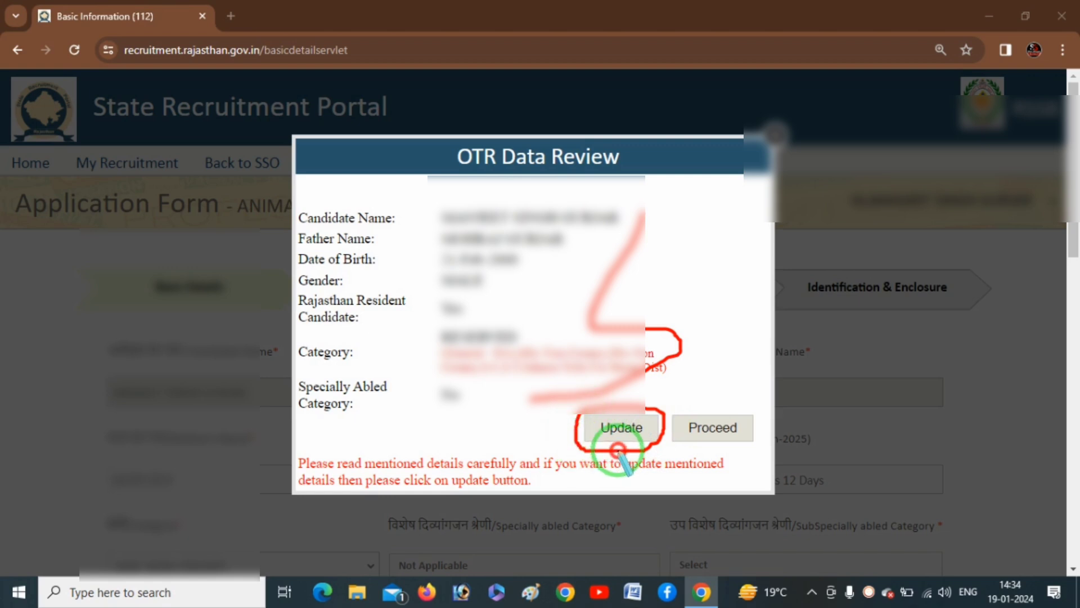
{"action": "right_click", "coordinate": [673, 259]}
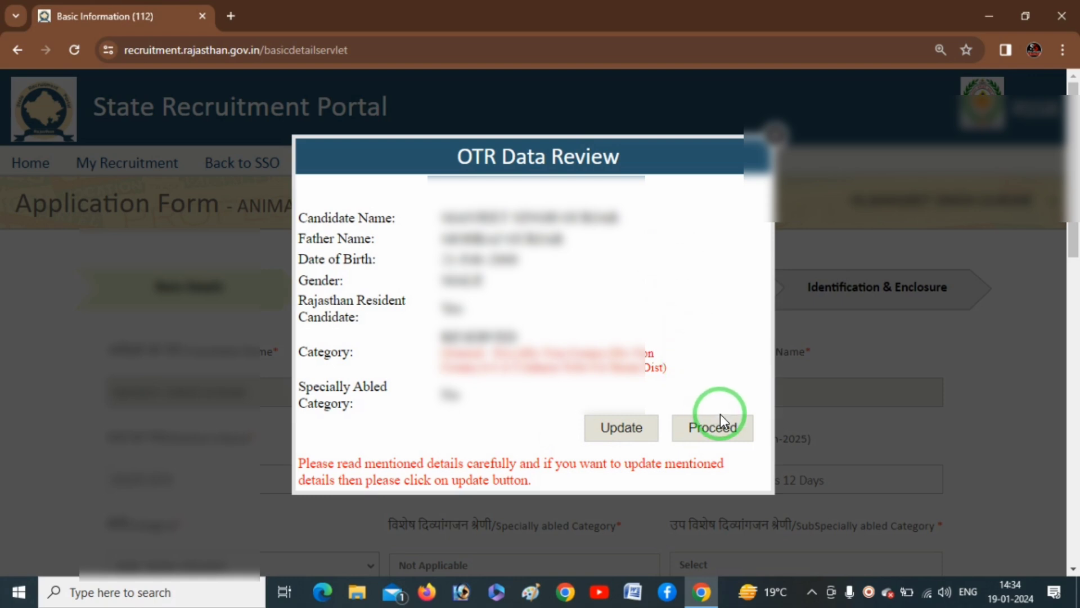
{"action": "left_click", "coordinate": [438, 466]}
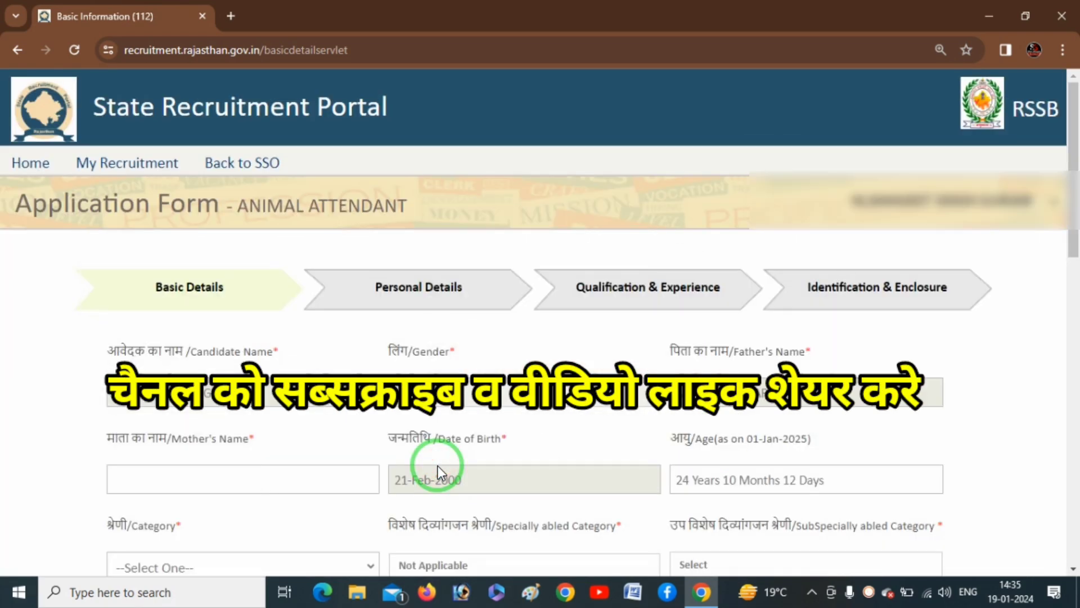
{"action": "key", "text": "ctrl+2"}
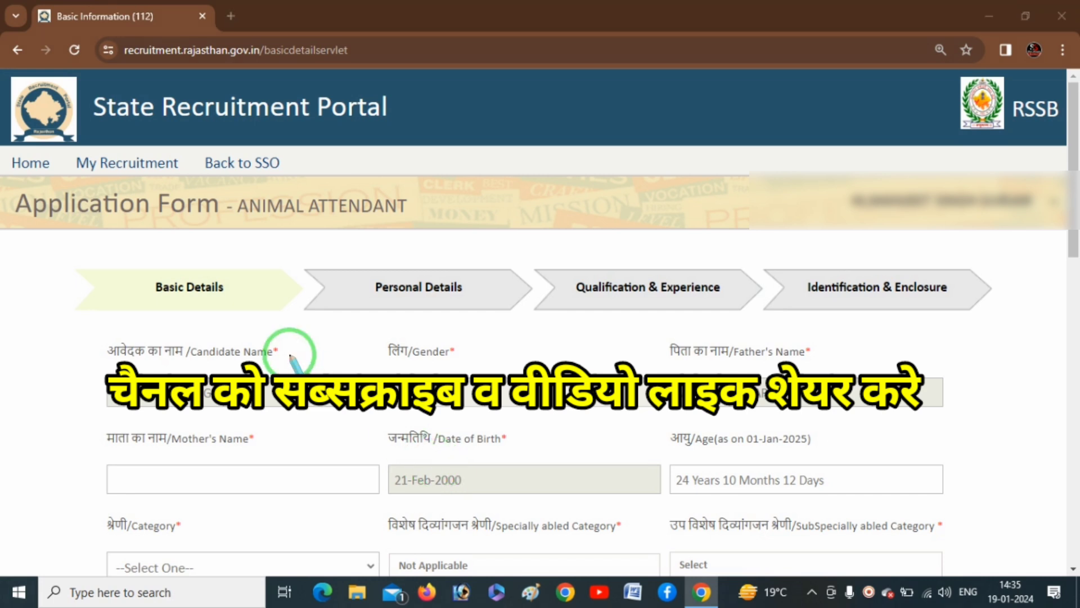
{"action": "left_click_drag", "start_coordinate": [146, 307], "coordinate": [249, 295]}
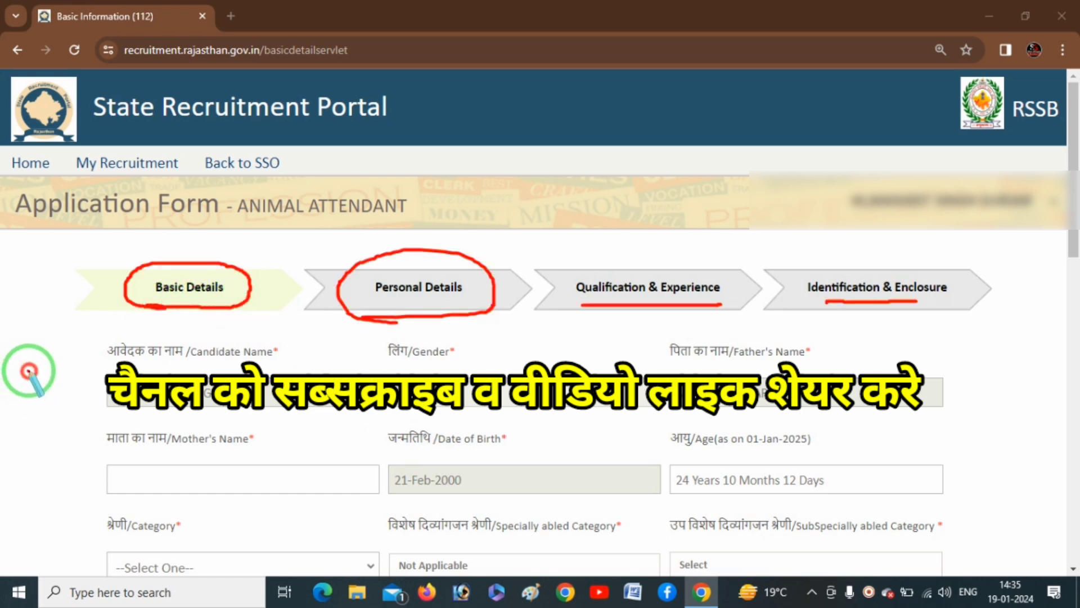
{"action": "left_click_drag", "start_coordinate": [28, 371], "coordinate": [103, 388]}
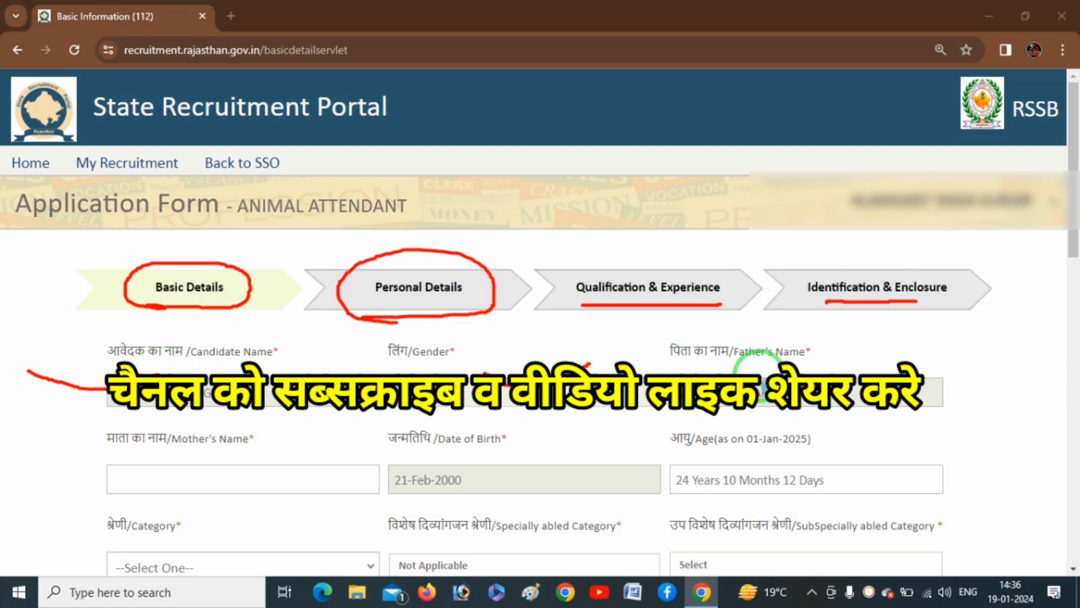
{"action": "left_click_drag", "start_coordinate": [789, 366], "coordinate": [838, 348]}
{"action": "mouse_move", "coordinate": [526, 453]}
{"action": "left_mouse_down"}
{"action": "mouse_move", "coordinate": [541, 465]}
{"action": "mouse_move", "coordinate": [597, 431]}
{"action": "left_mouse_up"}
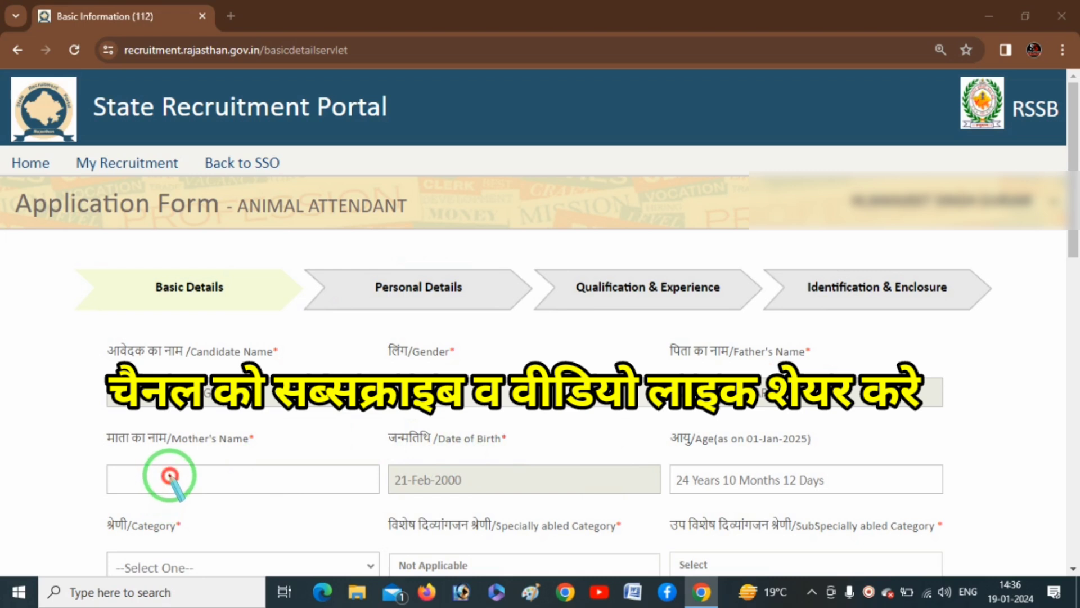
{"action": "left_click_drag", "start_coordinate": [169, 475], "coordinate": [242, 465]}
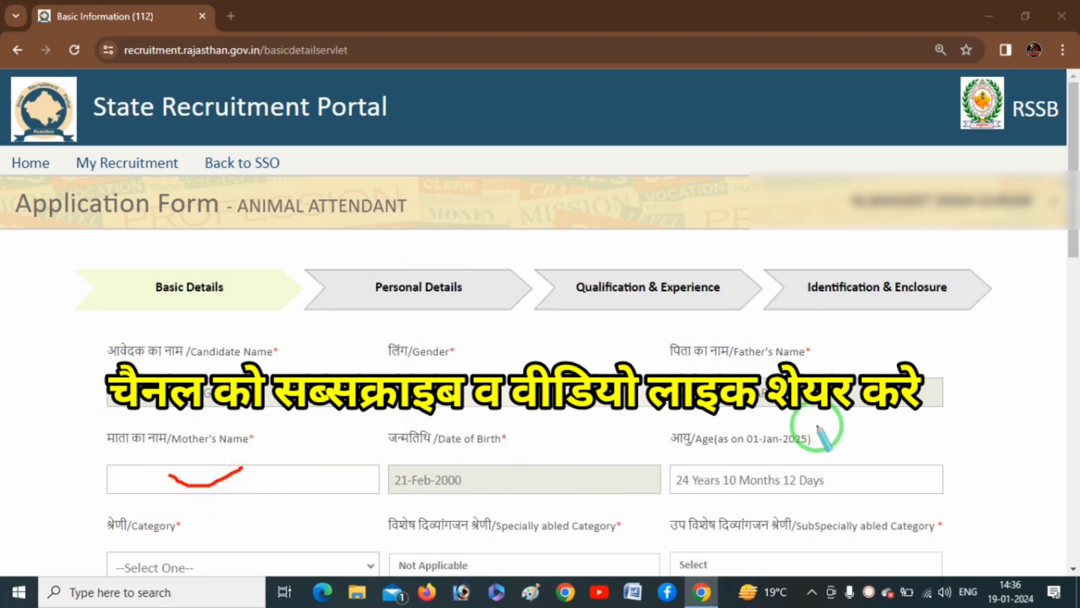
{"action": "scroll", "coordinate": [398, 357], "scroll_direction": "down", "scroll_amount": 3}
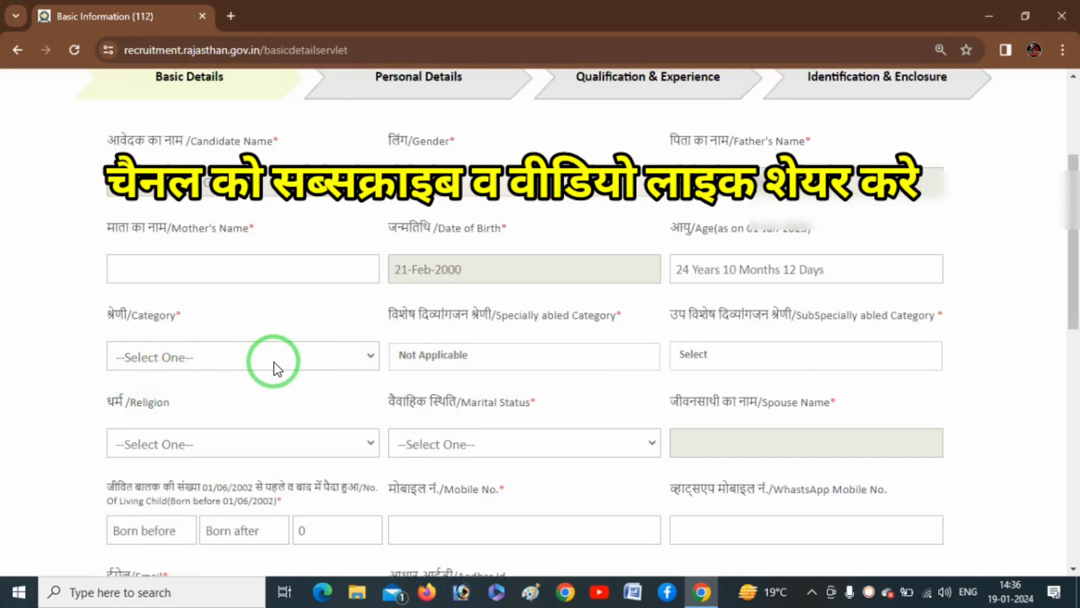
- Choose category S.C, keep specially abled as Not Applicable, and select religion HINDU
{"action": "left_click", "coordinate": [309, 357]}
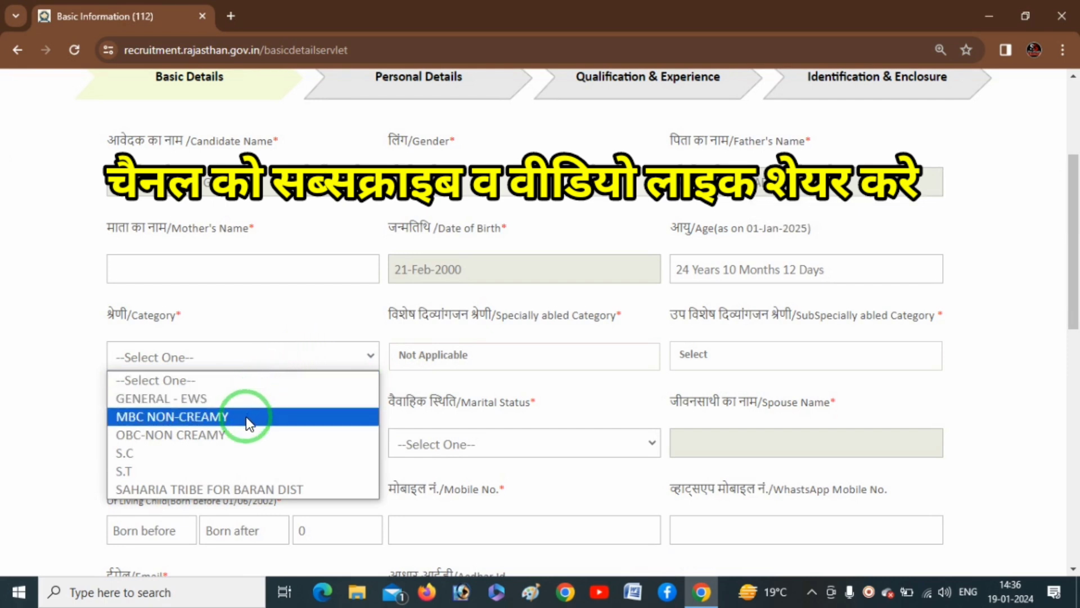
{"action": "left_click", "coordinate": [212, 453]}
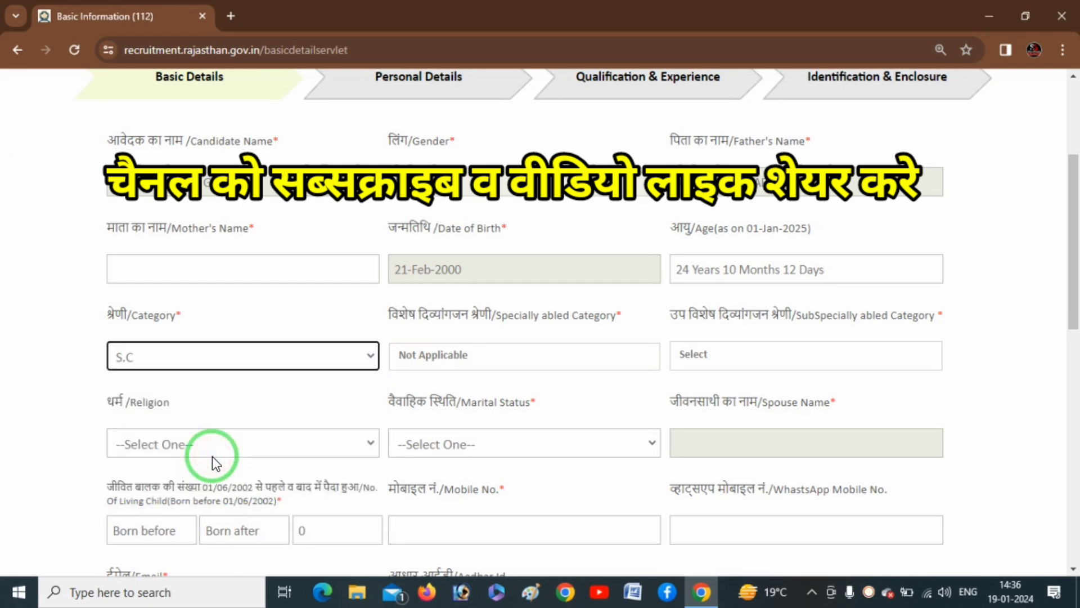
{"action": "left_click", "coordinate": [447, 363]}
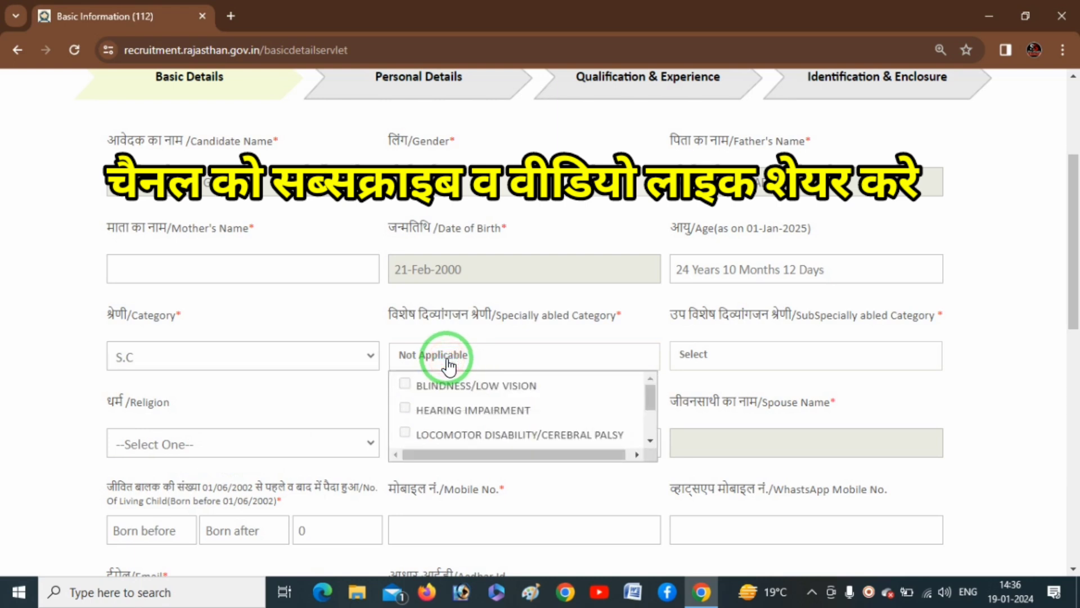
{"action": "scroll", "coordinate": [447, 422], "scroll_direction": "down", "scroll_amount": 3}
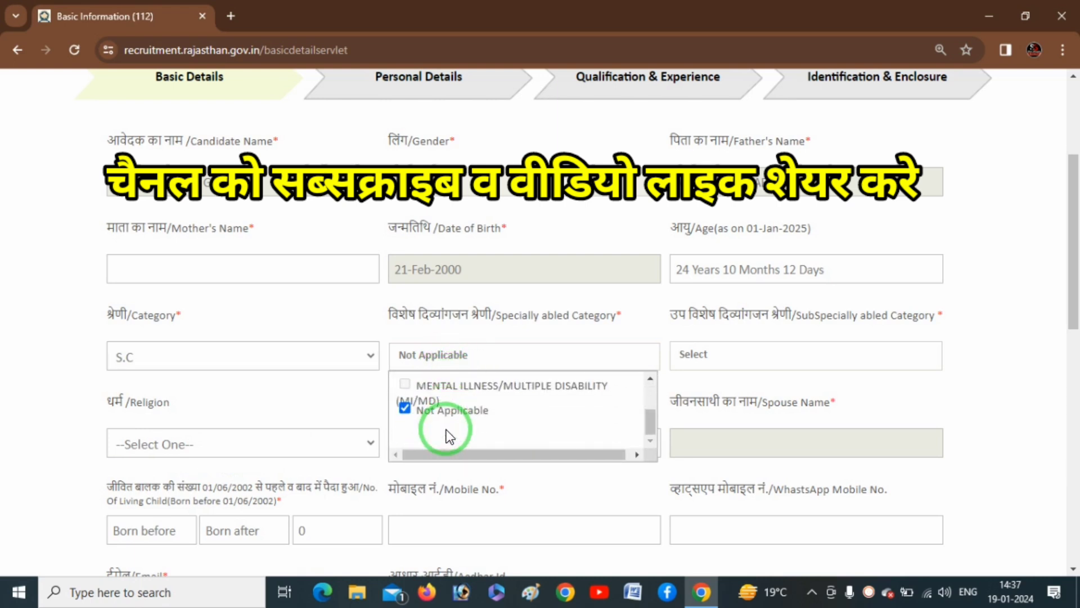
{"action": "scroll", "coordinate": [444, 433], "scroll_direction": "up", "scroll_amount": 3}
{"action": "scroll", "coordinate": [426, 398], "scroll_direction": "down", "scroll_amount": 3}
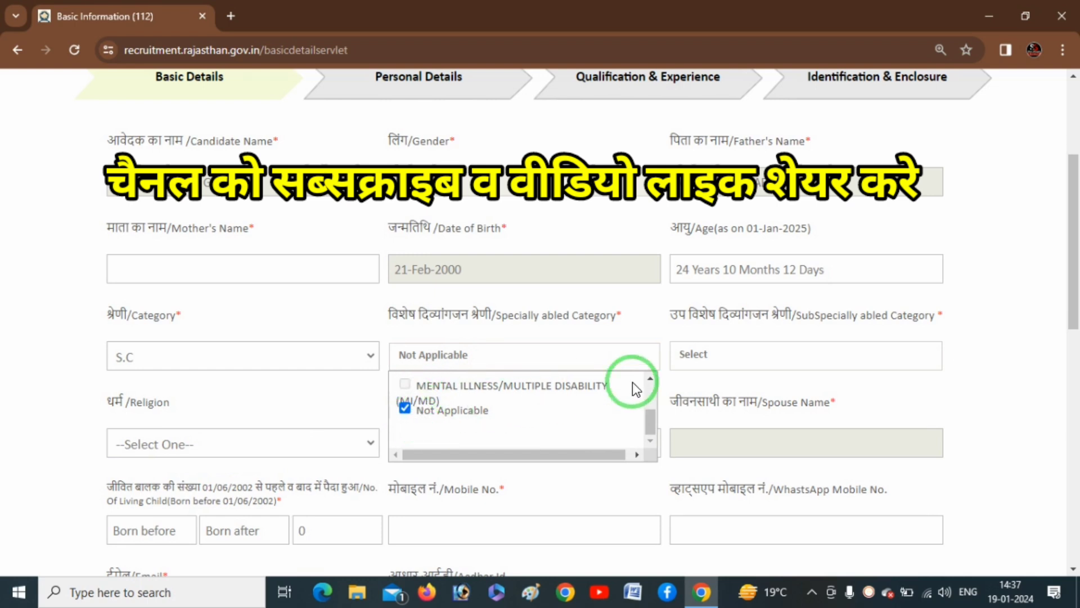
{"action": "left_click", "coordinate": [974, 382]}
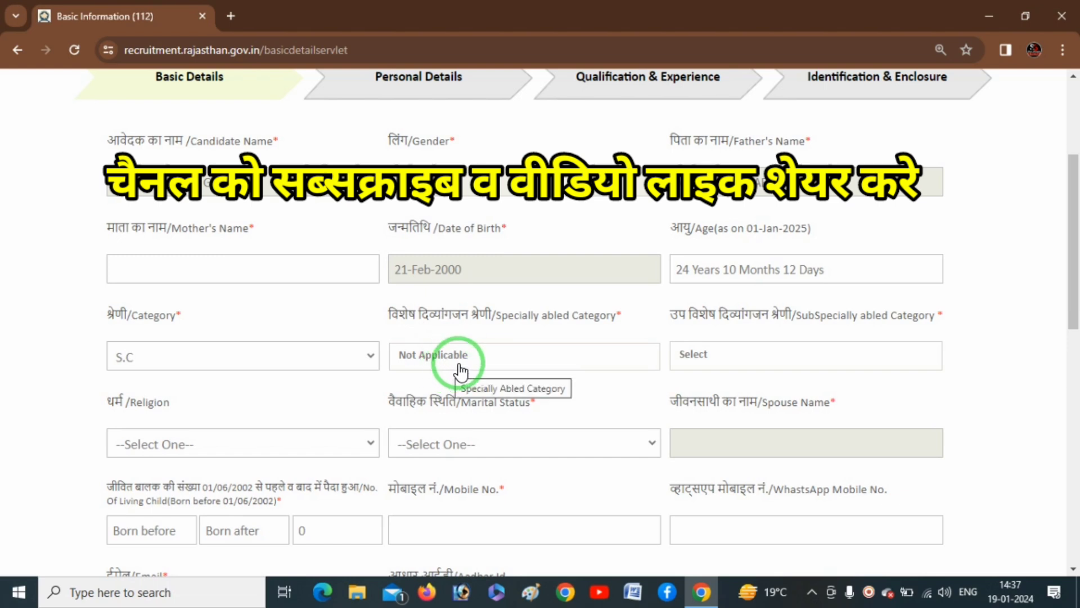
{"action": "left_click", "coordinate": [702, 357]}
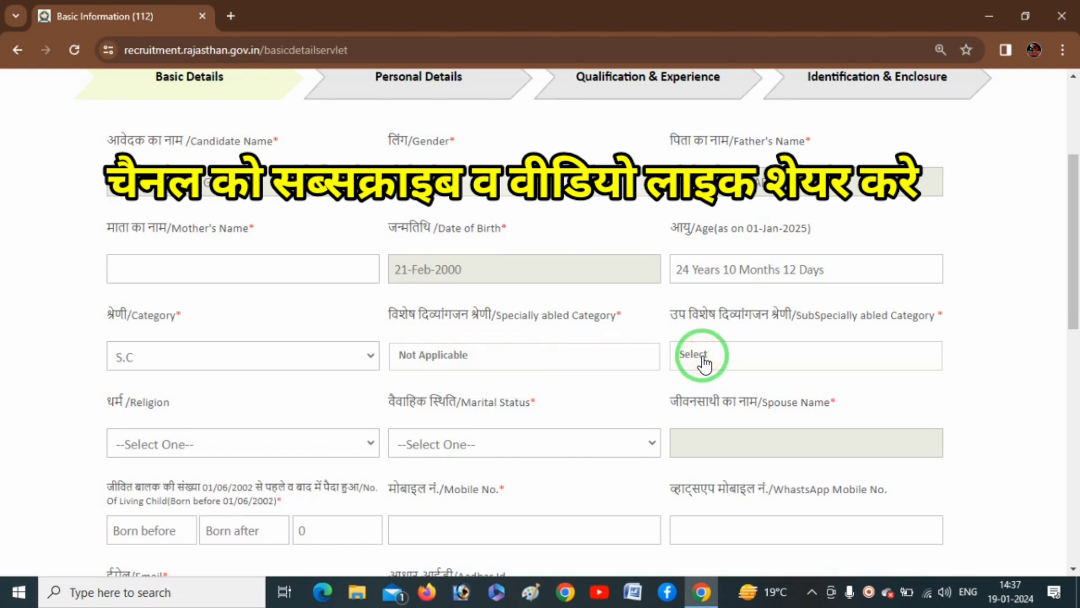
{"action": "left_click", "coordinate": [319, 448]}
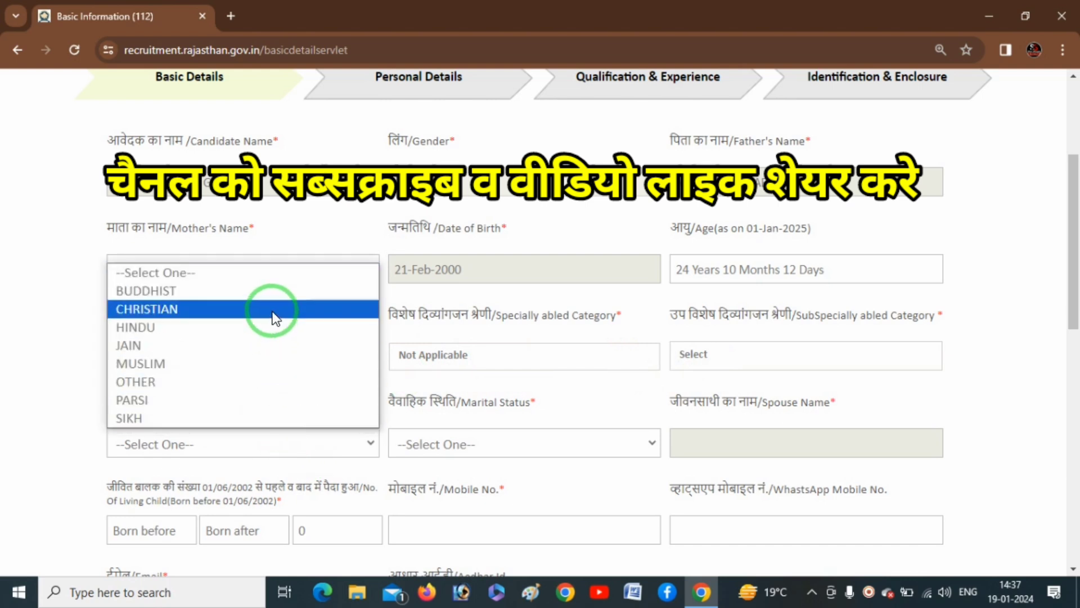
{"action": "left_click", "coordinate": [240, 327]}
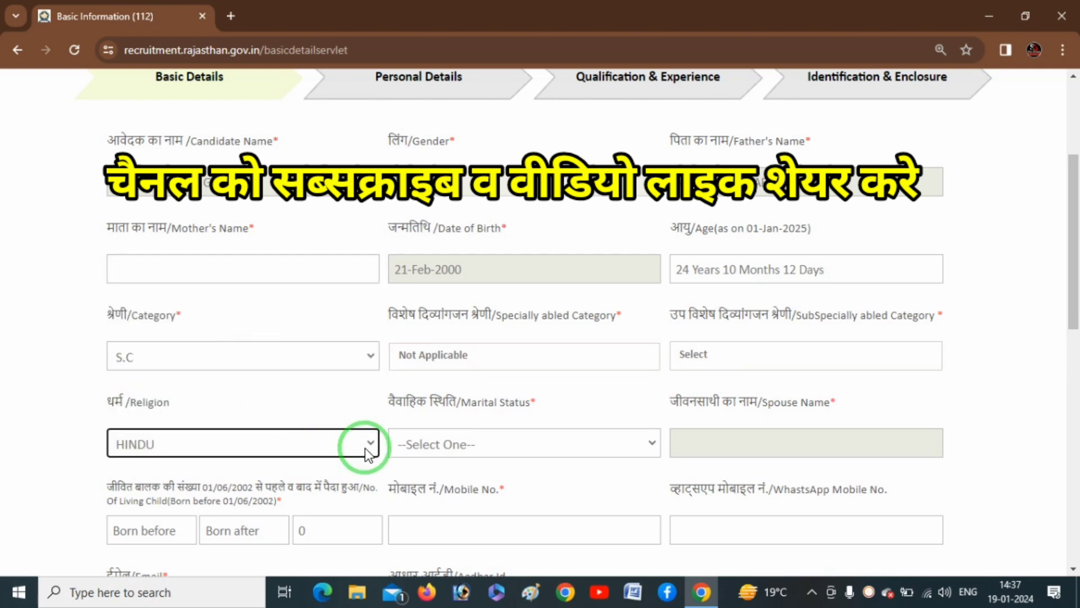
- Set marital status to Married
{"action": "left_click", "coordinate": [569, 442]}
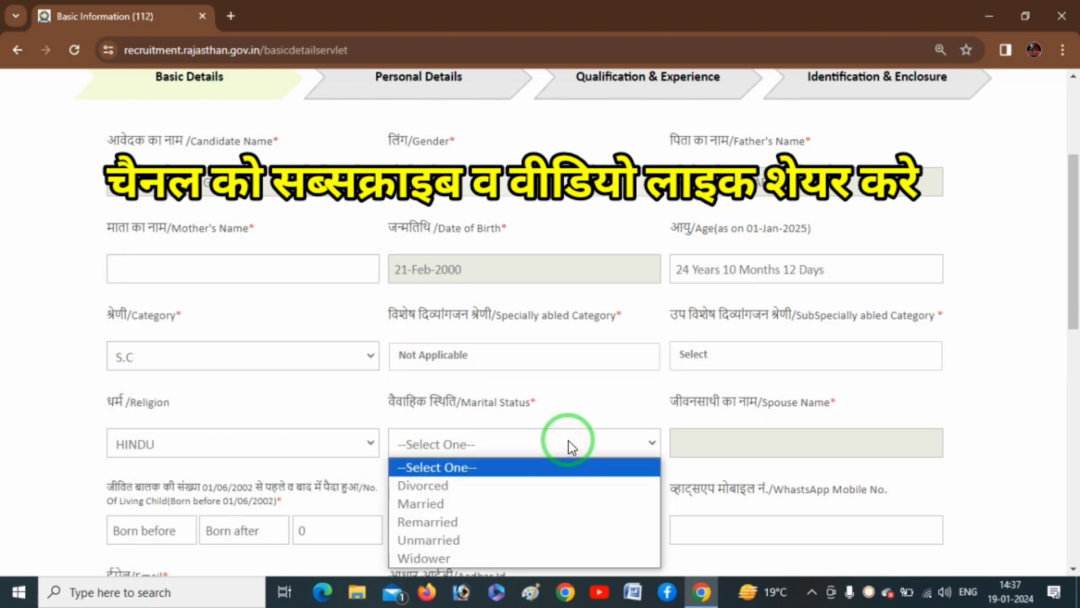
{"action": "left_click", "coordinate": [464, 504]}
{"action": "left_click", "coordinate": [675, 449]}
- Annotate the now-required Spouse Name field and the 01/06/2002 cutoff date
{"action": "key", "text": "F12"}
{"action": "mouse_move", "coordinate": [700, 441]}
{"action": "left_mouse_down"}
{"action": "mouse_move", "coordinate": [765, 442]}
{"action": "mouse_move", "coordinate": [802, 414]}
{"action": "left_mouse_up"}
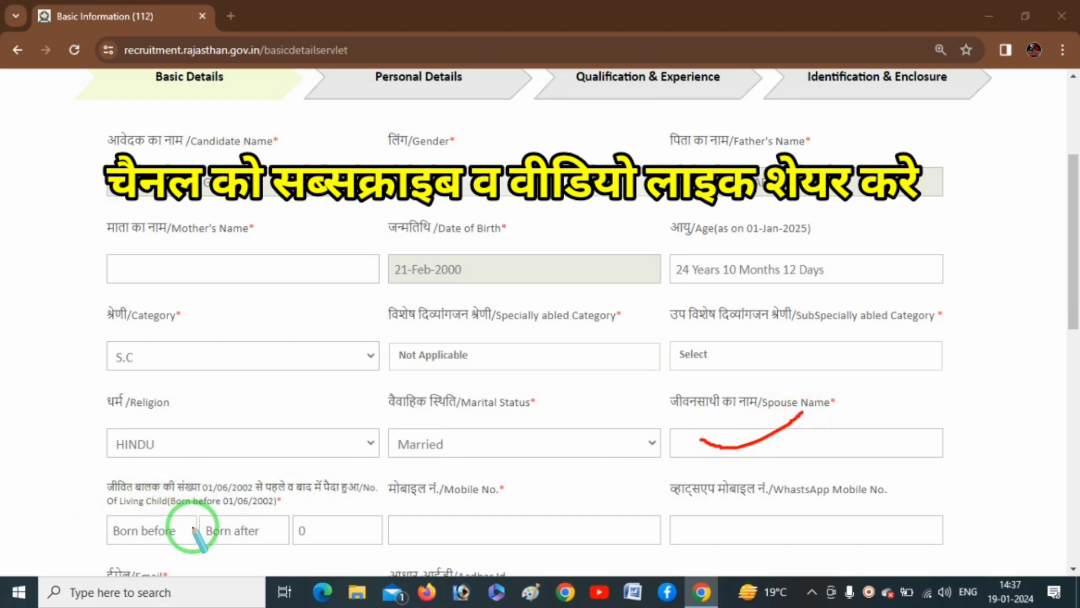
{"action": "left_click_drag", "start_coordinate": [199, 493], "coordinate": [254, 491]}
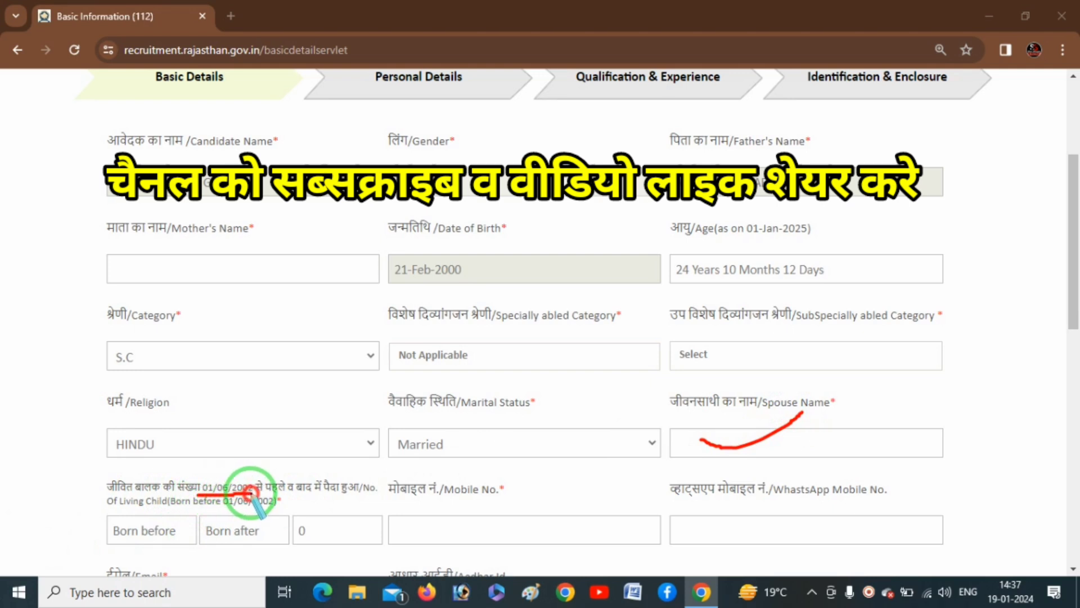
{"action": "right_click", "coordinate": [149, 422]}
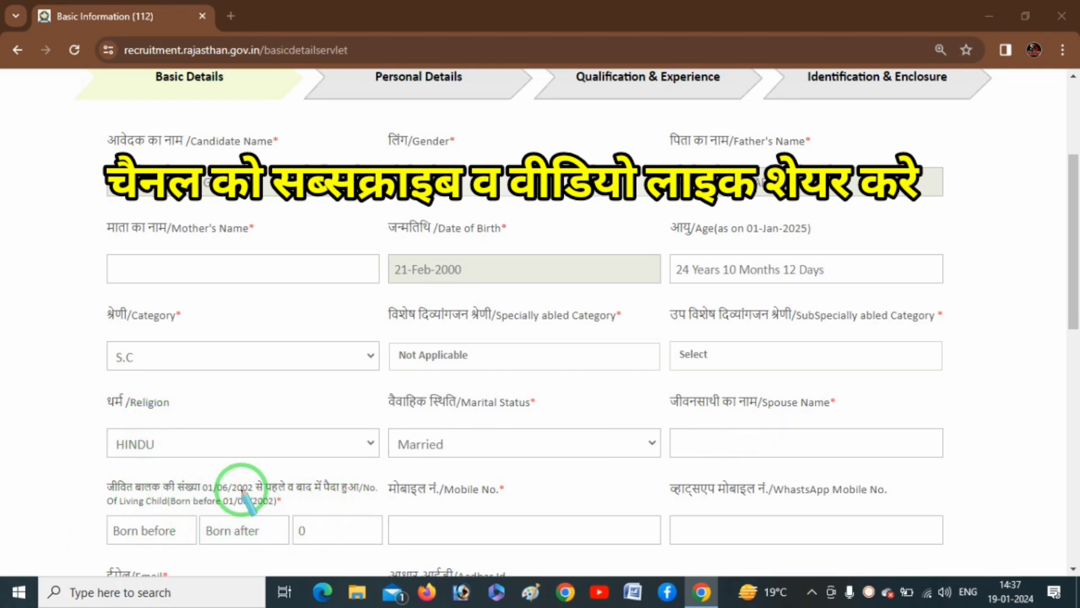
{"action": "right_click", "coordinate": [221, 454]}
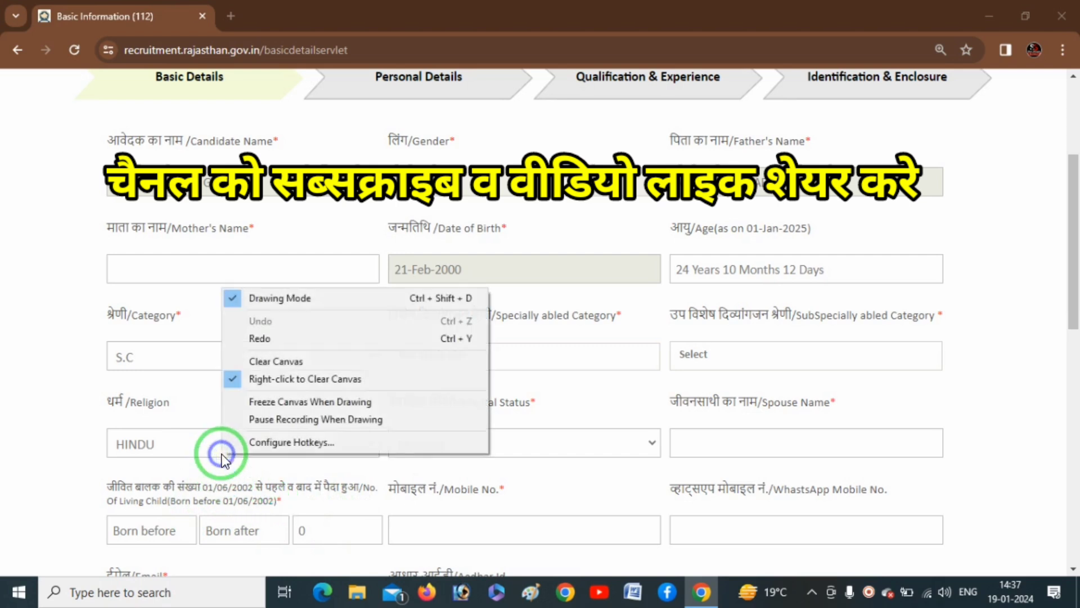
{"action": "right_click", "coordinate": [194, 467]}
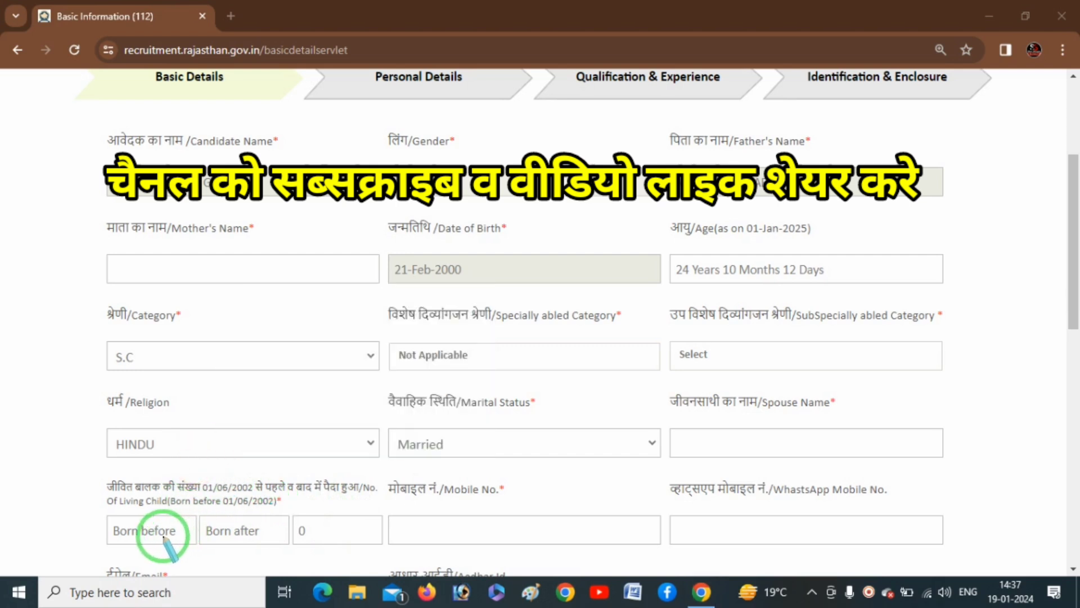
{"action": "key", "text": "Escape"}
- Enter 0 children born before and 1 born after 01/06/2002
{"action": "left_click", "coordinate": [165, 536]}
{"action": "type", "text": "0"}
{"action": "key", "text": "Tab"}
{"action": "type", "text": "1"}
{"action": "key", "text": "Tab"}
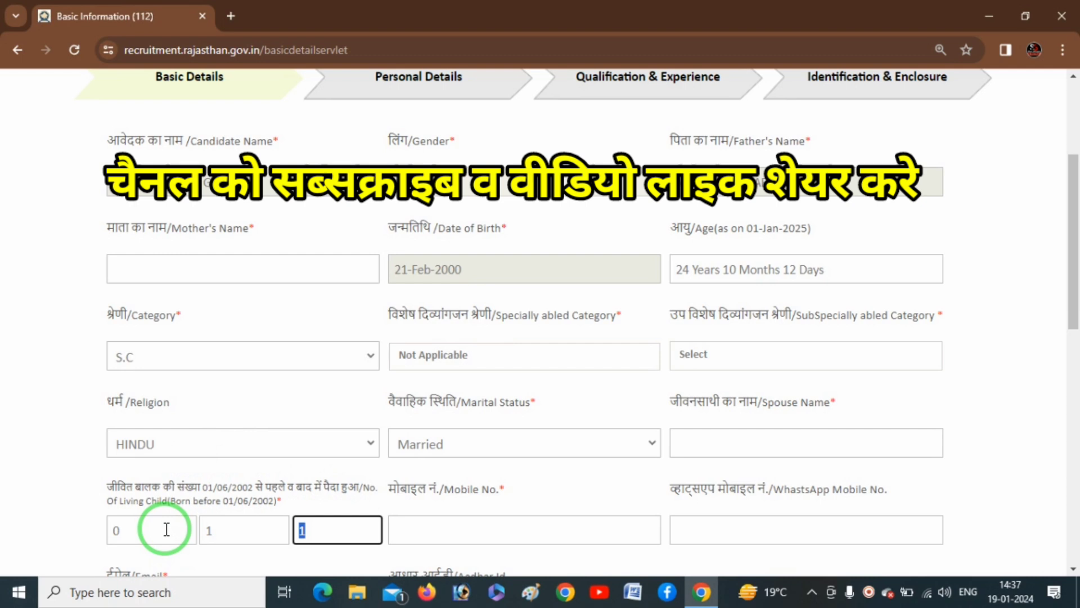
- Change marital status to Unmarried and enter 0 in the child-count boxes
{"action": "left_click", "coordinate": [579, 443]}
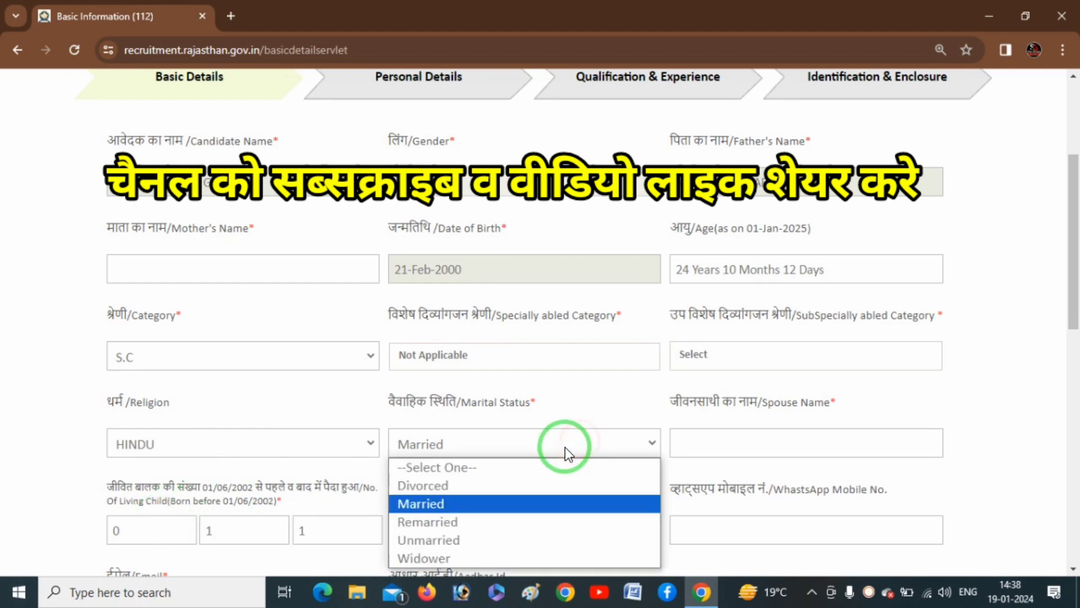
{"action": "left_click", "coordinate": [495, 539]}
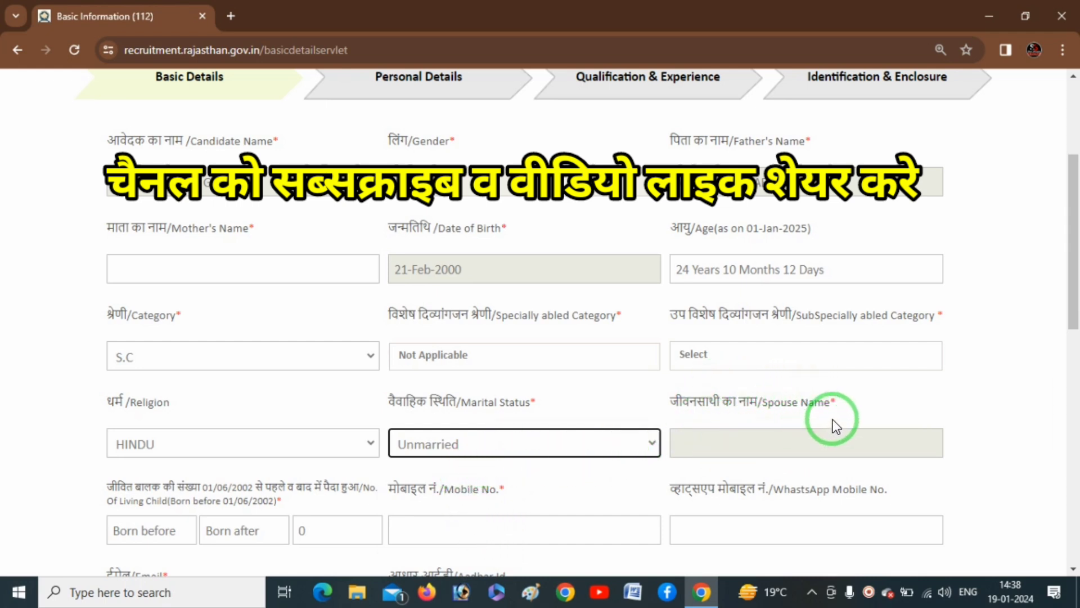
{"action": "left_click", "coordinate": [163, 530]}
{"action": "type", "text": "0"}
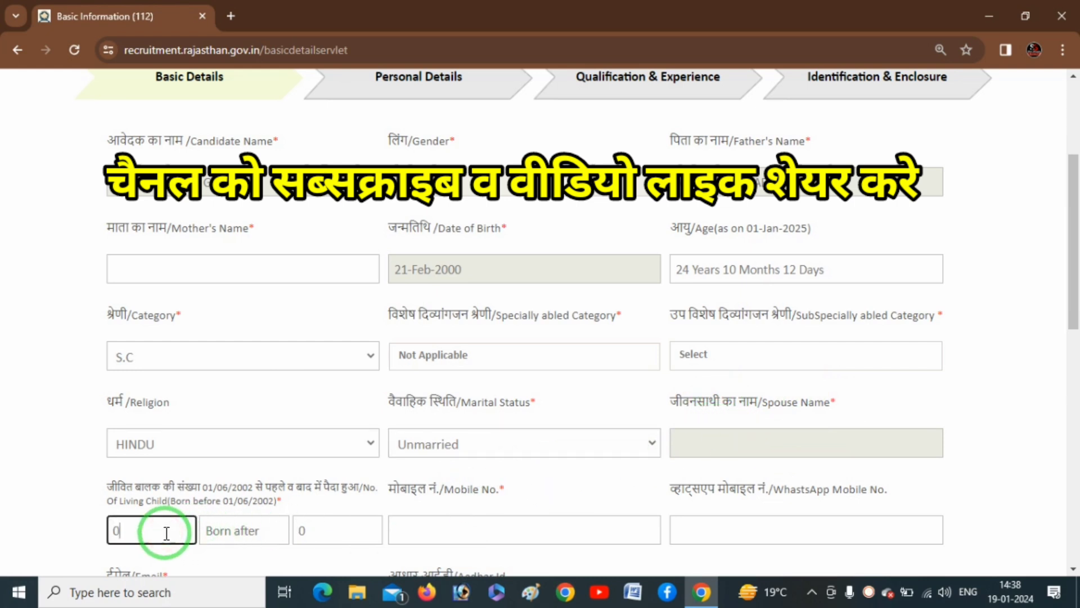
{"action": "key", "text": "Tab"}
{"action": "type", "text": "0"}
{"action": "key", "text": "Tab"}
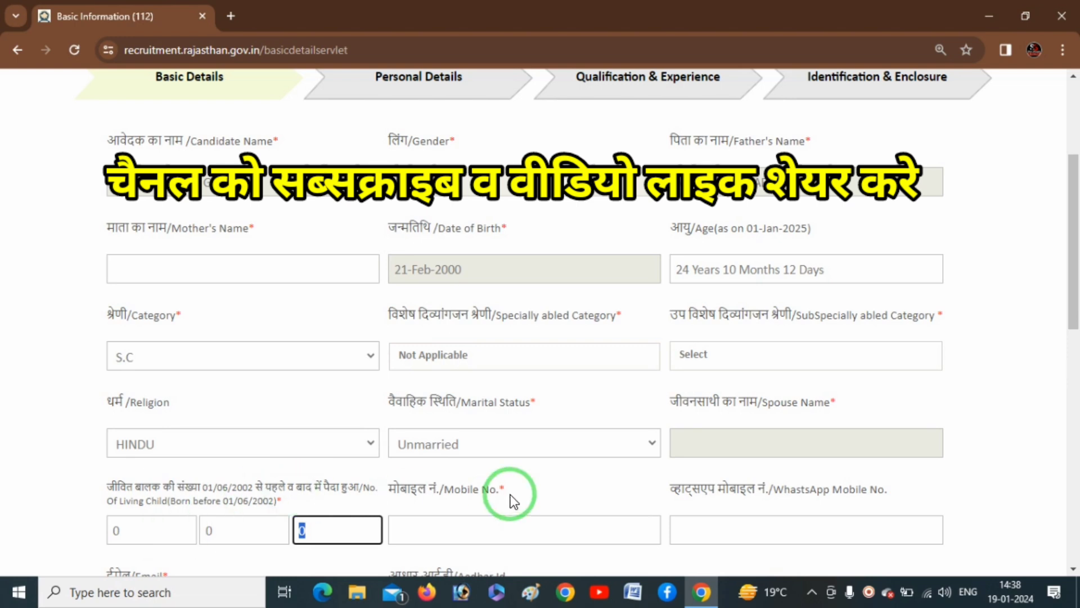
- Mark the completed child-count fields with on-screen annotations
{"action": "key", "text": "F12"}
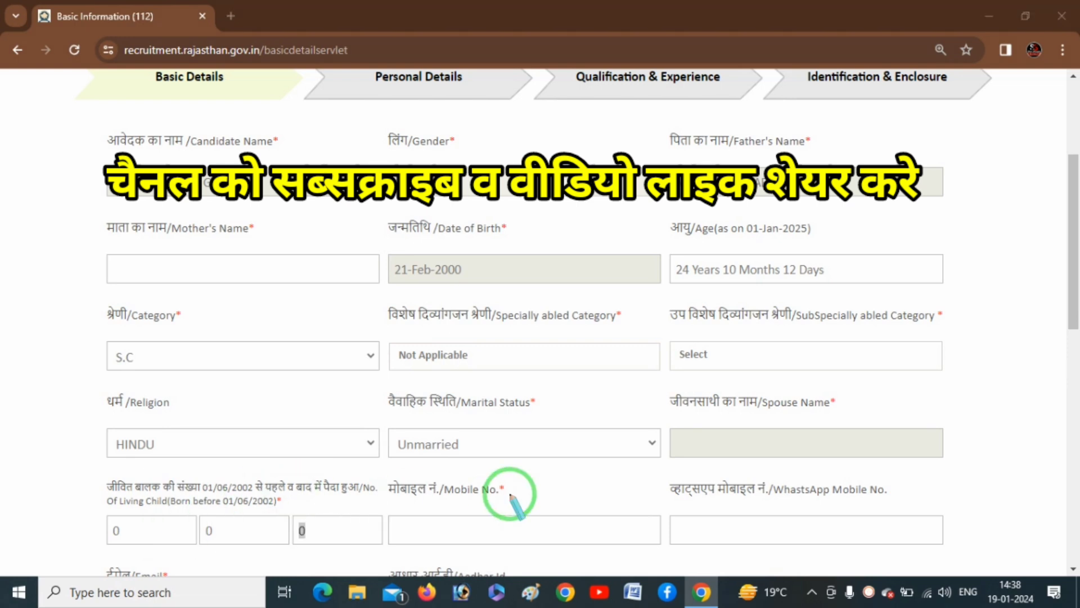
{"action": "mouse_move", "coordinate": [414, 534]}
{"action": "left_mouse_down"}
{"action": "mouse_move", "coordinate": [430, 539]}
{"action": "mouse_move", "coordinate": [508, 507]}
{"action": "left_mouse_up"}
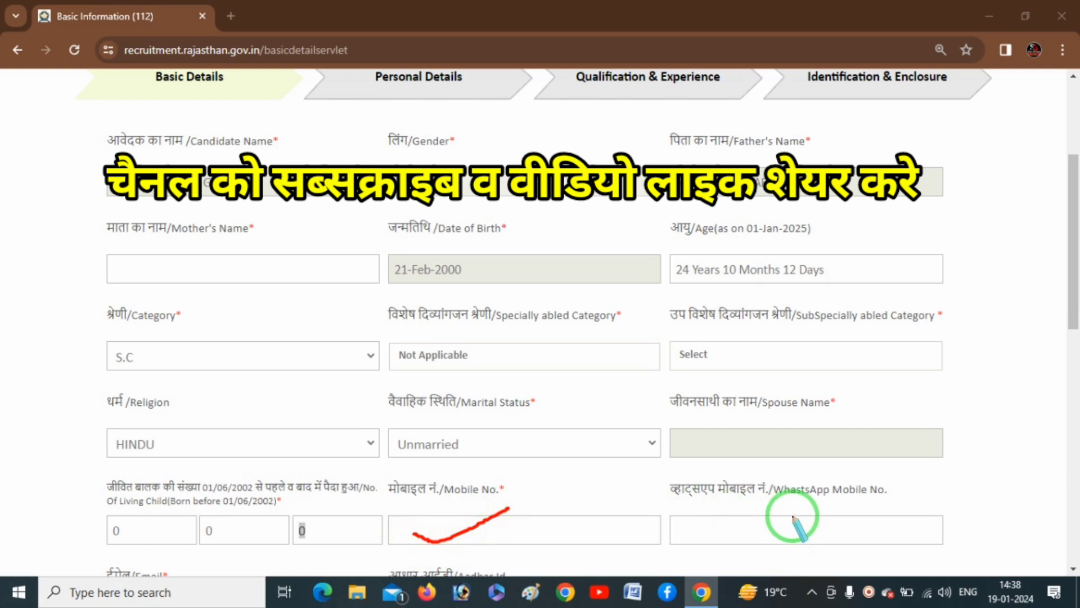
{"action": "mouse_move", "coordinate": [728, 524]}
{"action": "left_mouse_down"}
{"action": "mouse_move", "coordinate": [766, 531]}
{"action": "mouse_move", "coordinate": [805, 505]}
{"action": "left_mouse_up"}
{"action": "right_click", "coordinate": [611, 410]}
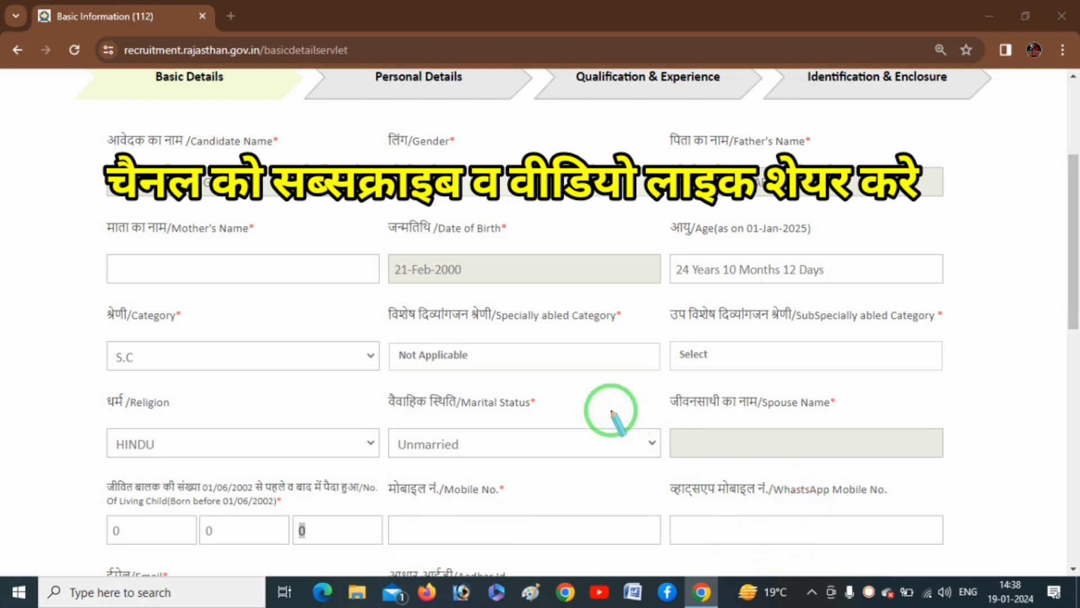
- Answer No to 'Do you belong to Scheduled area of Rajasthan?'
{"action": "left_click_drag", "start_coordinate": [1072, 278], "coordinate": [1074, 425]}
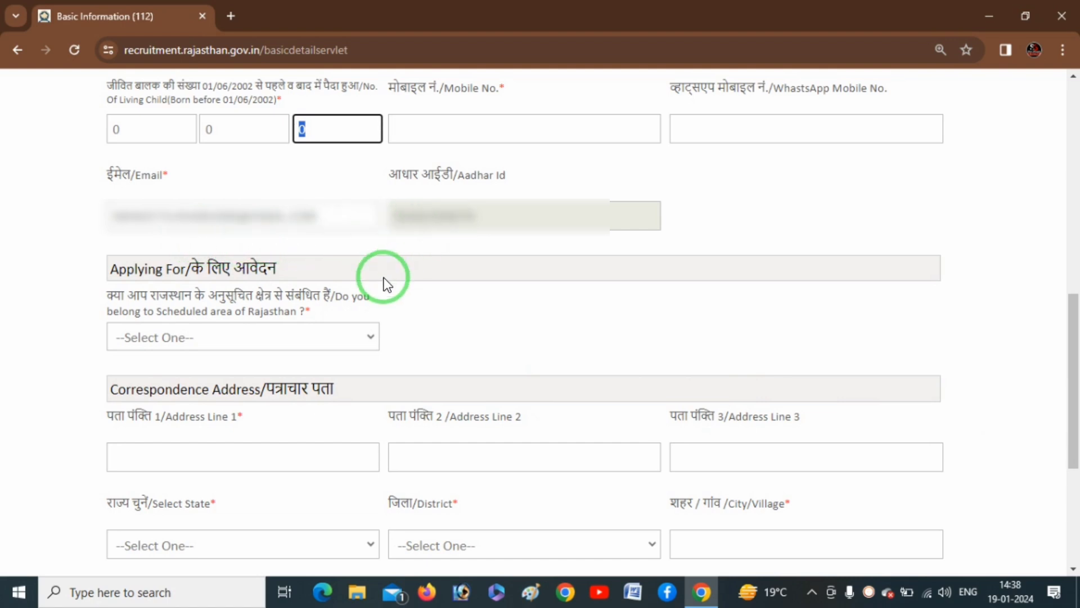
{"action": "key", "text": "ctrl+shift+d"}
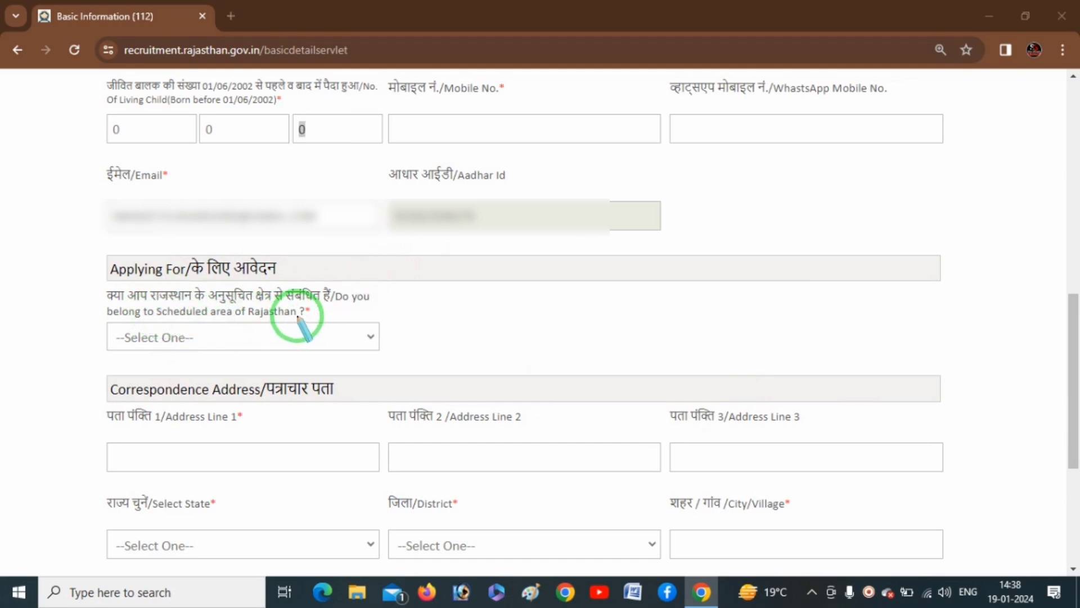
{"action": "right_click", "coordinate": [428, 317]}
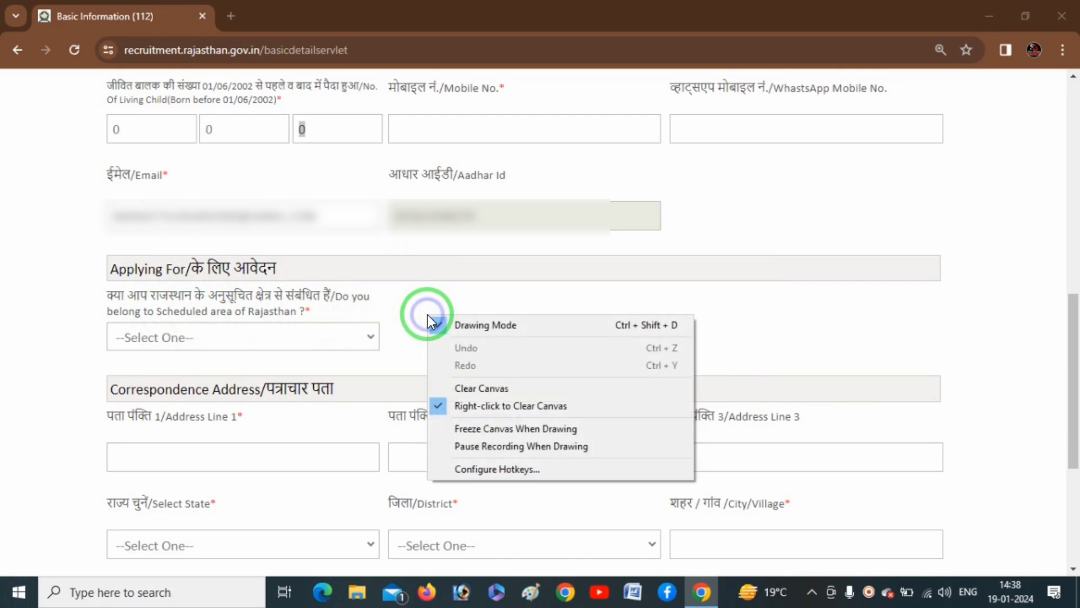
{"action": "left_click", "coordinate": [394, 316]}
{"action": "key", "text": "ctrl+shift+d"}
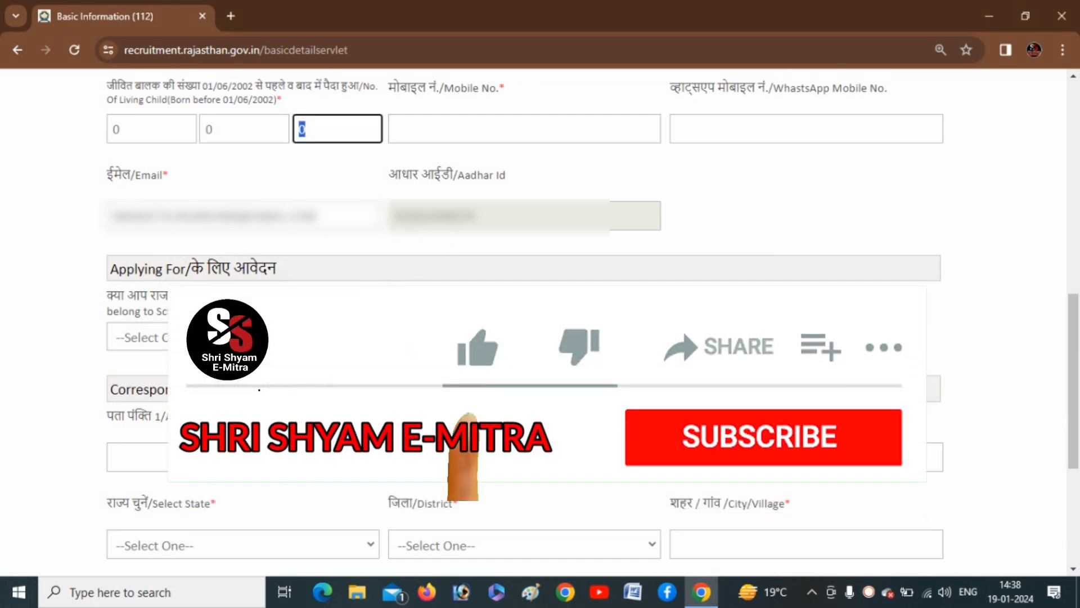
{"action": "left_click", "coordinate": [282, 337]}
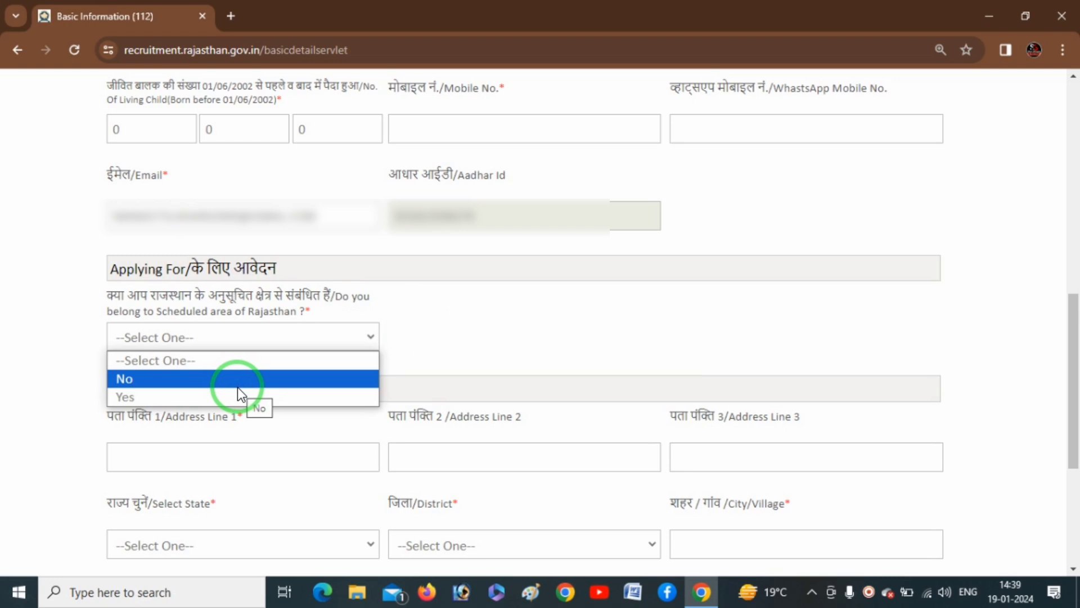
{"action": "left_click", "coordinate": [178, 377]}
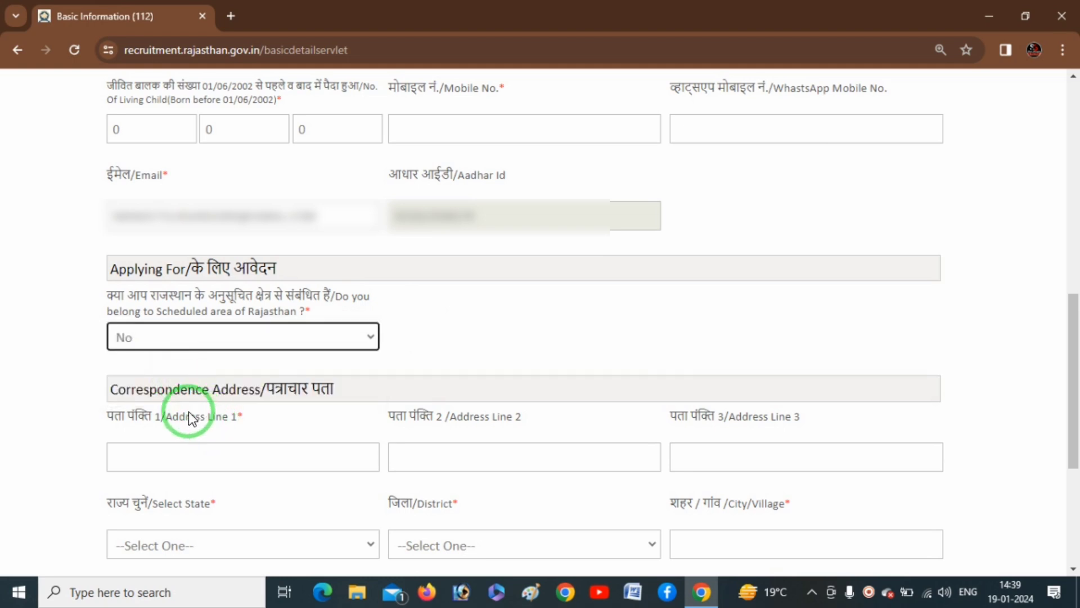
- Fill Address Lines 1–3 with VP, TEH and DIST
{"action": "left_click", "coordinate": [210, 459]}
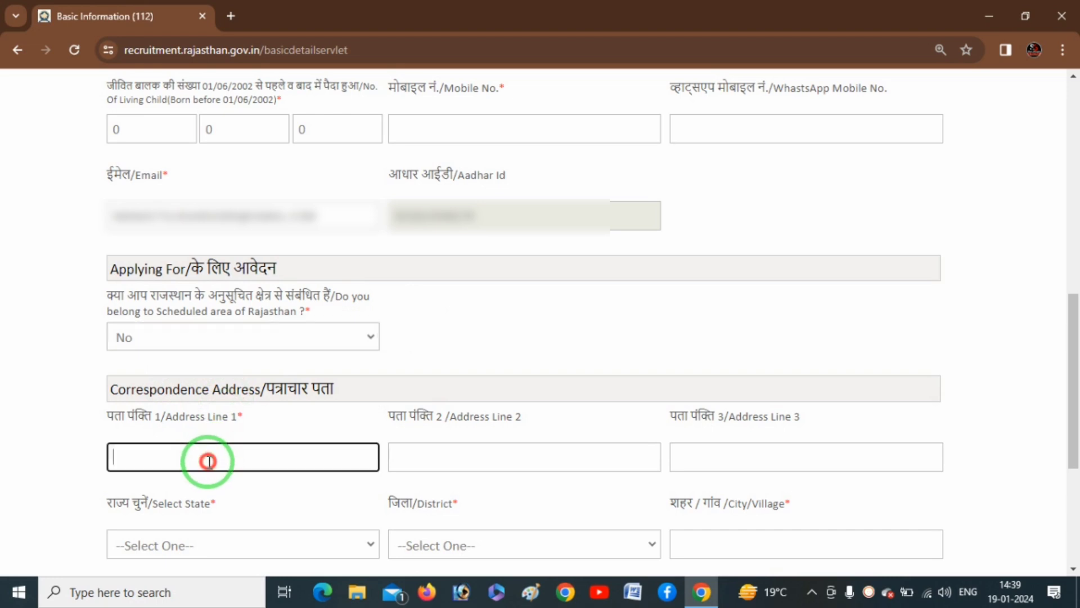
{"action": "type", "text": "VP"}
{"action": "left_click", "coordinate": [489, 455]}
{"action": "type", "text": "TEH"}
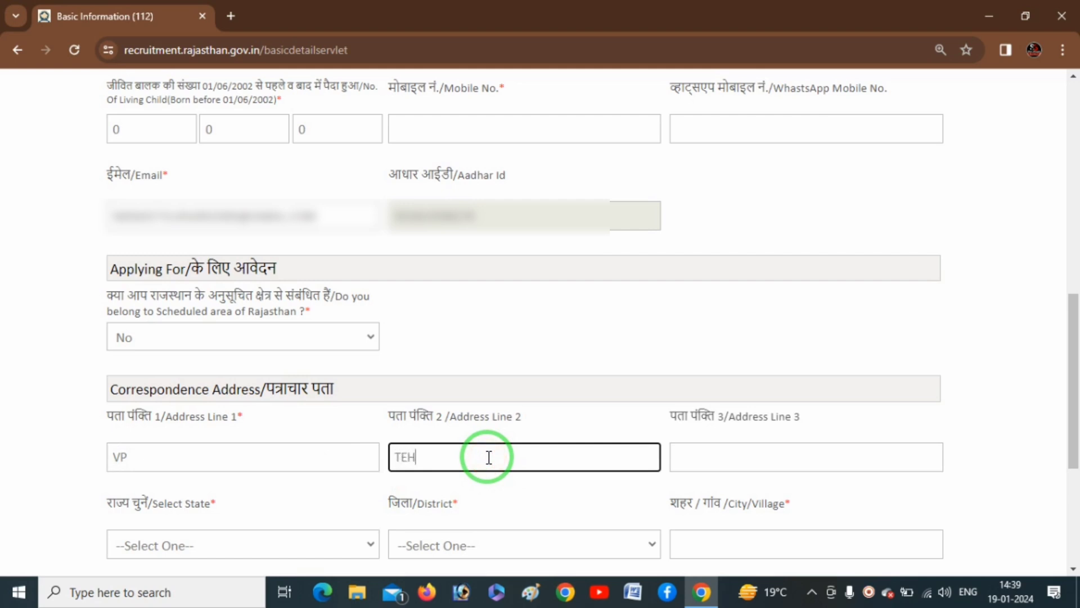
{"action": "left_click", "coordinate": [717, 454]}
{"action": "type", "text": "DIST"}
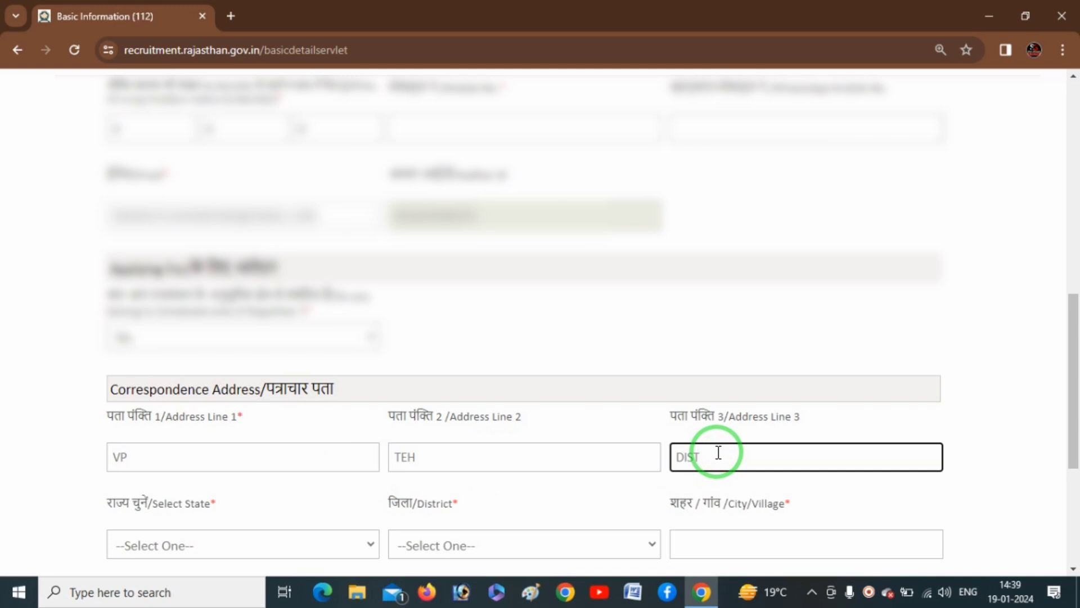
- Set the correspondence state to Rajasthan and the district to Bhilwara
{"action": "scroll", "coordinate": [619, 419], "scroll_direction": "down", "scroll_amount": 1}
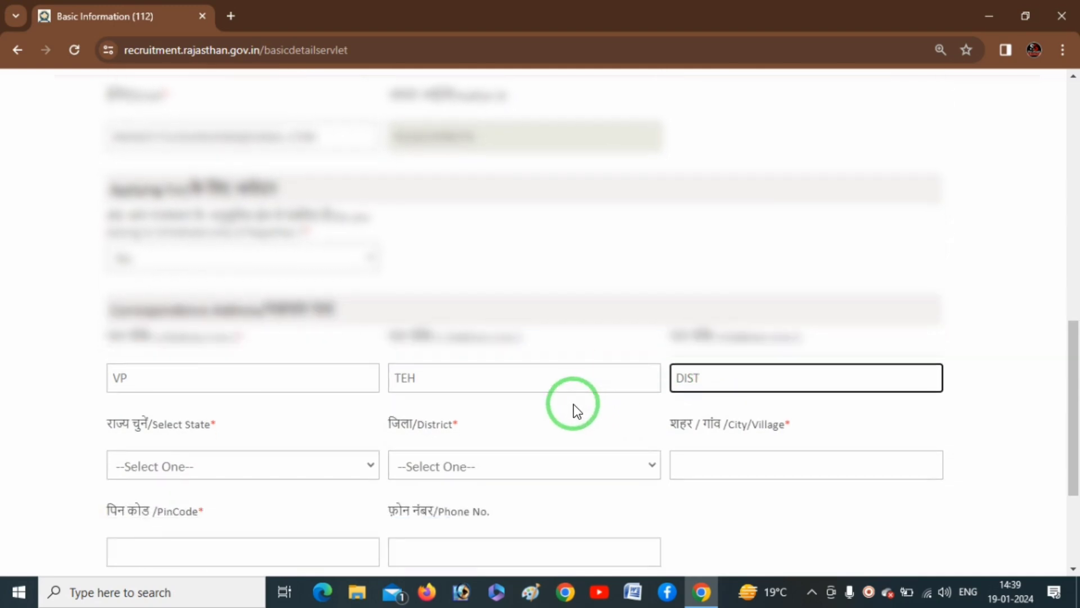
{"action": "left_click", "coordinate": [274, 464]}
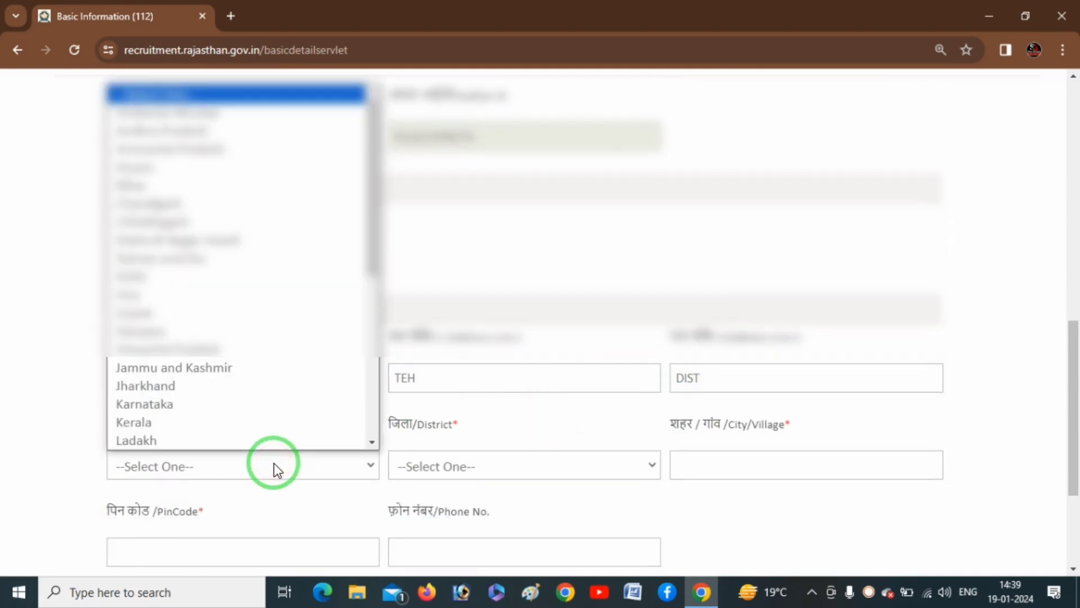
{"action": "key", "text": "r"}
{"action": "key", "text": "Return"}
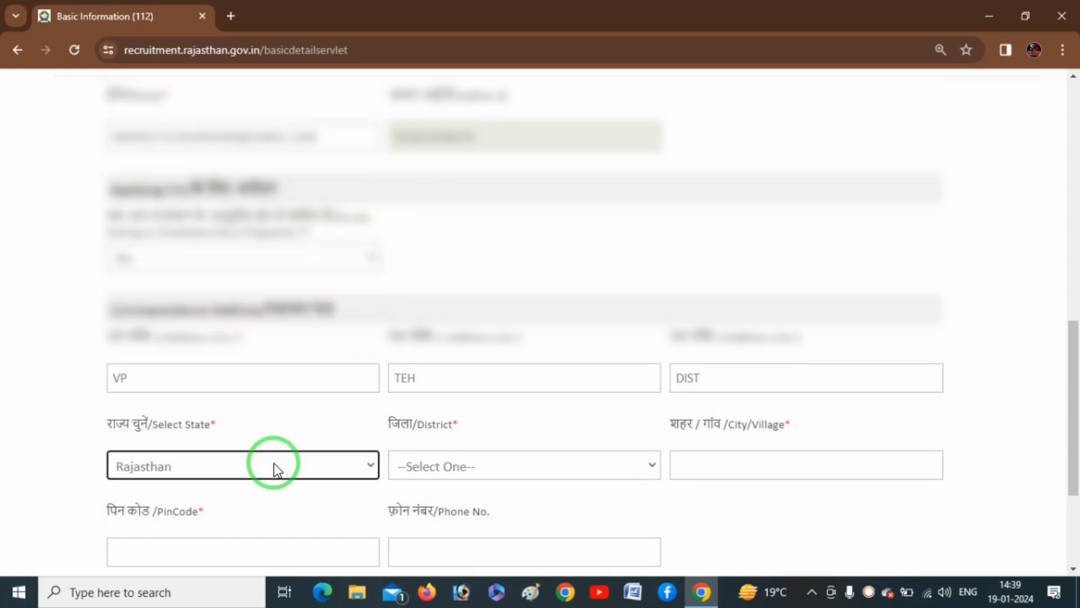
{"action": "left_click", "coordinate": [512, 470]}
{"action": "key", "text": "b"}
{"action": "key", "text": "h"}
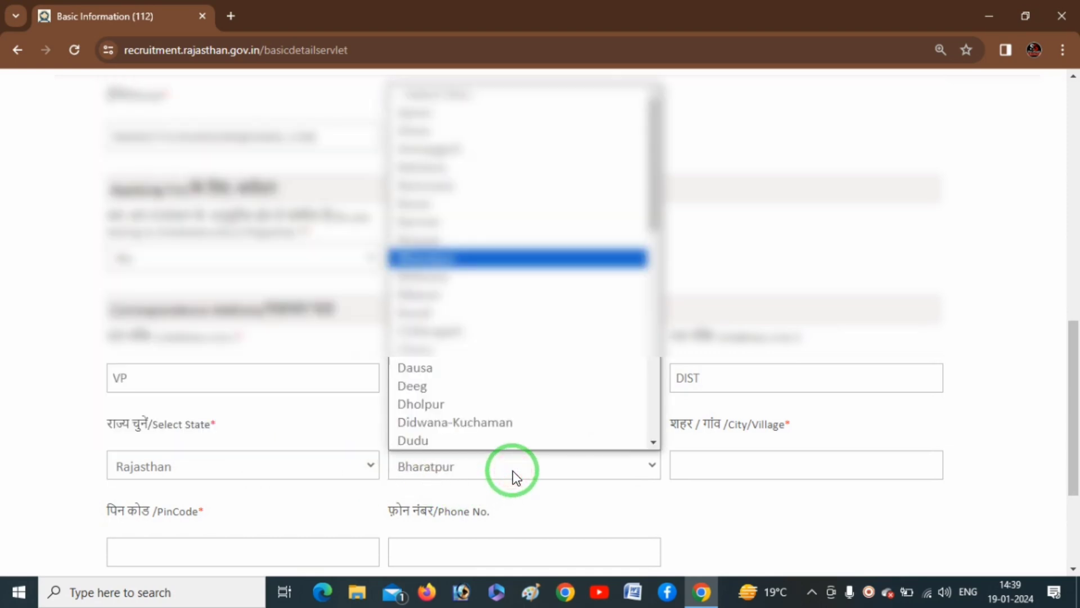
{"action": "key", "text": "i"}
{"action": "key", "text": "Return"}
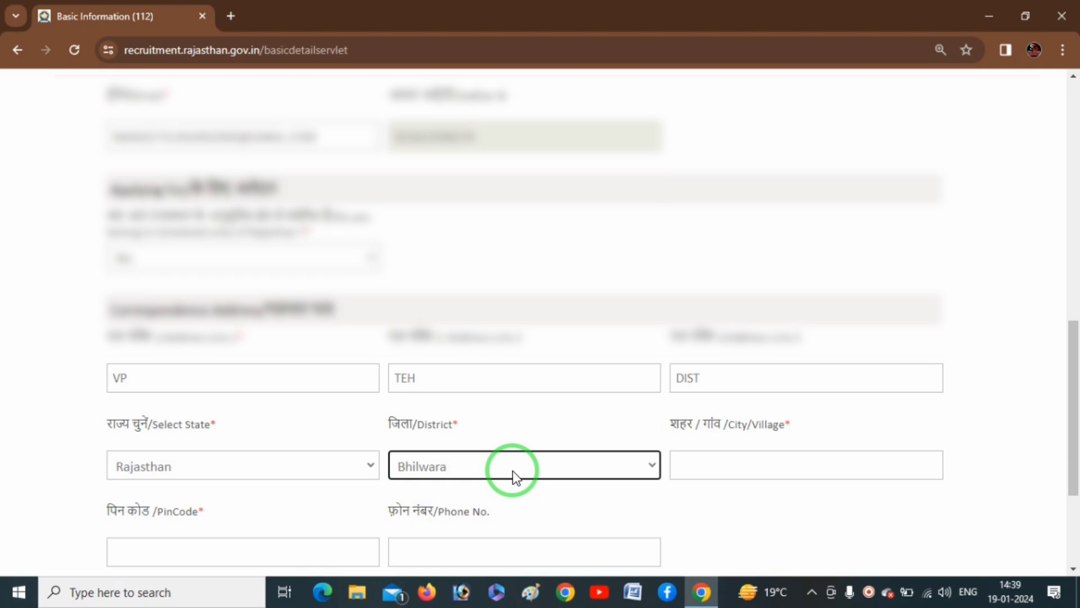
- Annotate the address area on screen, then return to the City/Village field
{"action": "left_click", "coordinate": [778, 470]}
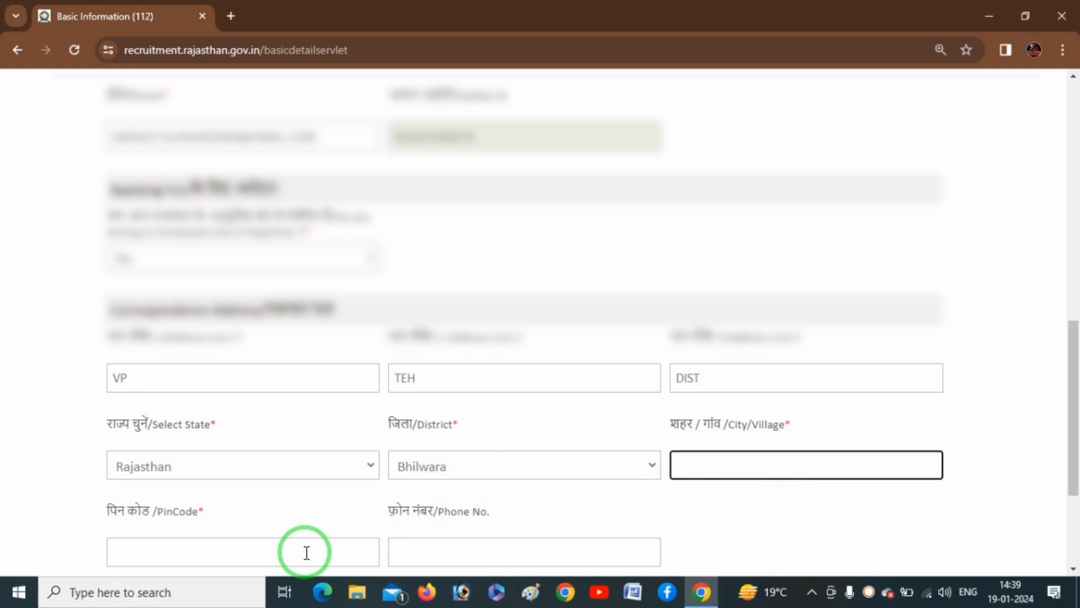
{"action": "key", "text": "ctrl+alt+d"}
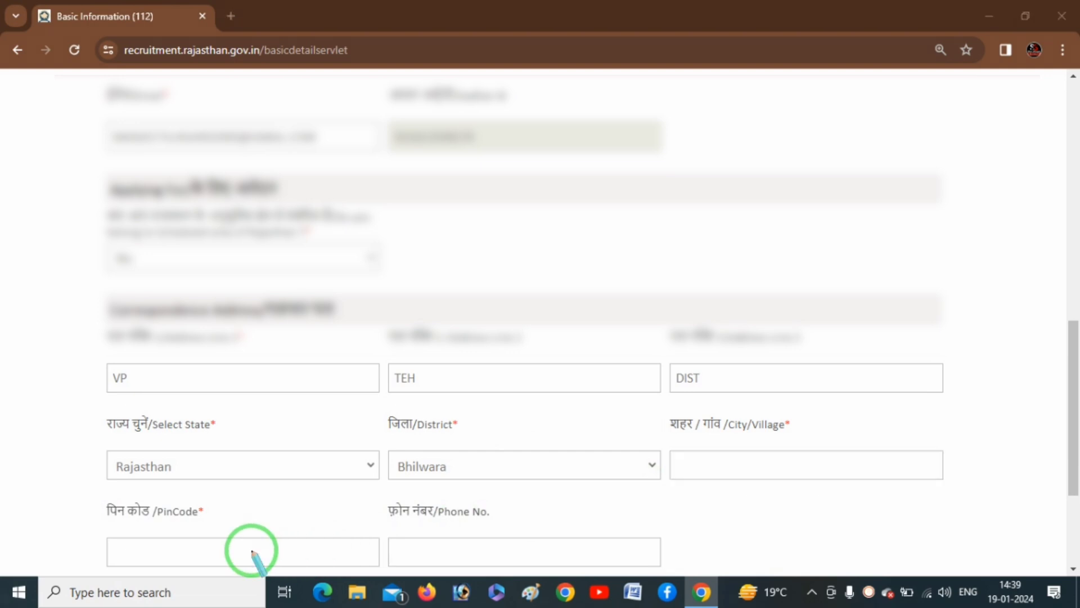
{"action": "mouse_move", "coordinate": [177, 544]}
{"action": "left_mouse_down"}
{"action": "mouse_move", "coordinate": [193, 551]}
{"action": "mouse_move", "coordinate": [247, 527]}
{"action": "left_mouse_up"}
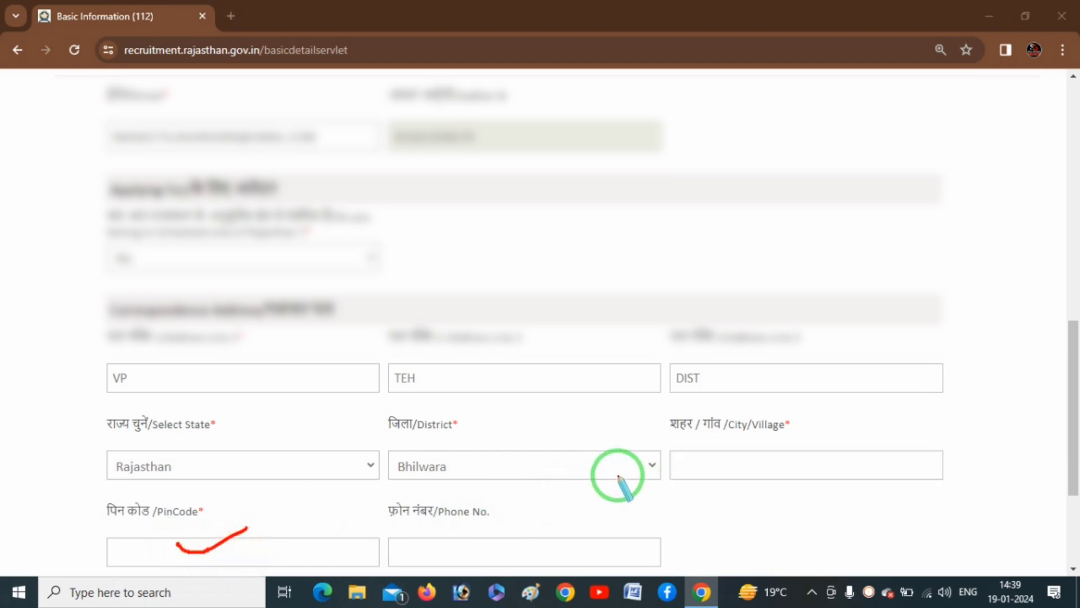
{"action": "right_click", "coordinate": [637, 471]}
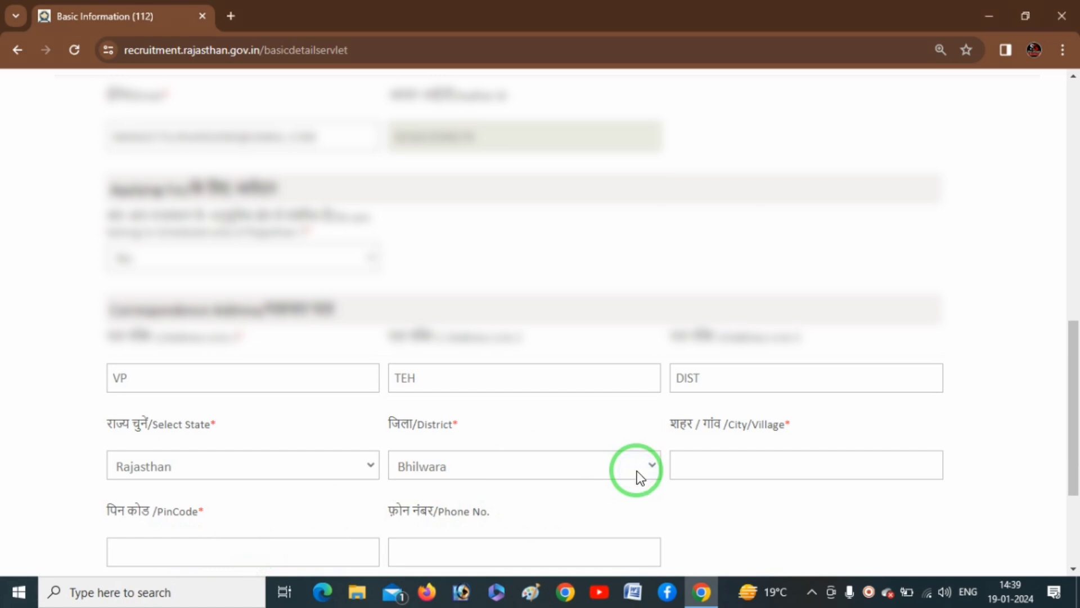
{"action": "left_click", "coordinate": [880, 453]}
- Scroll to the end of the Basic Details form and continue with Next
{"action": "left_click_drag", "start_coordinate": [1074, 405], "coordinate": [1075, 485]}
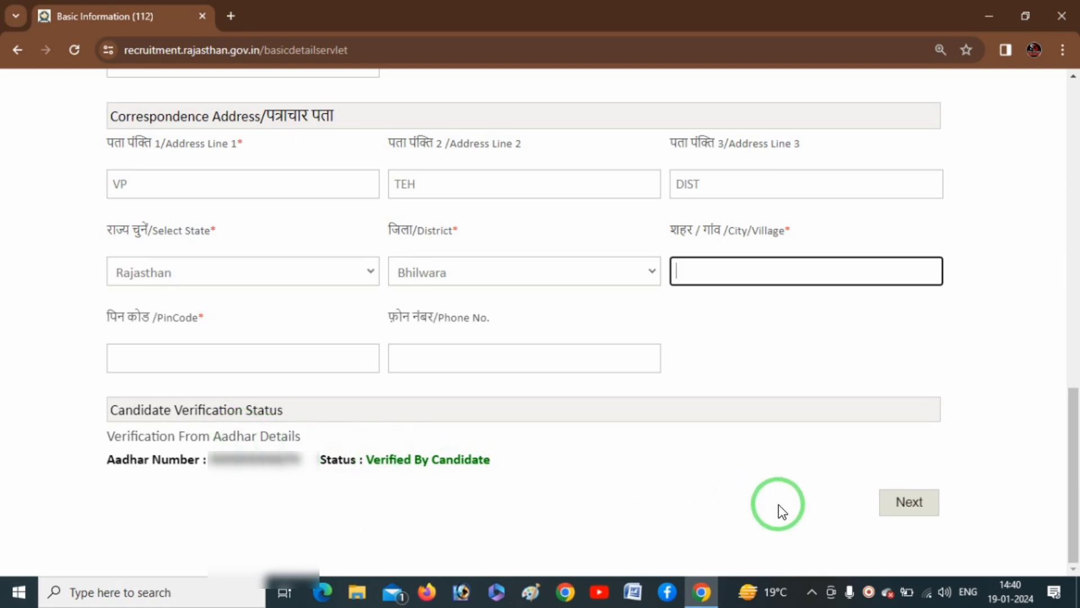
{"action": "left_click", "coordinate": [923, 515]}
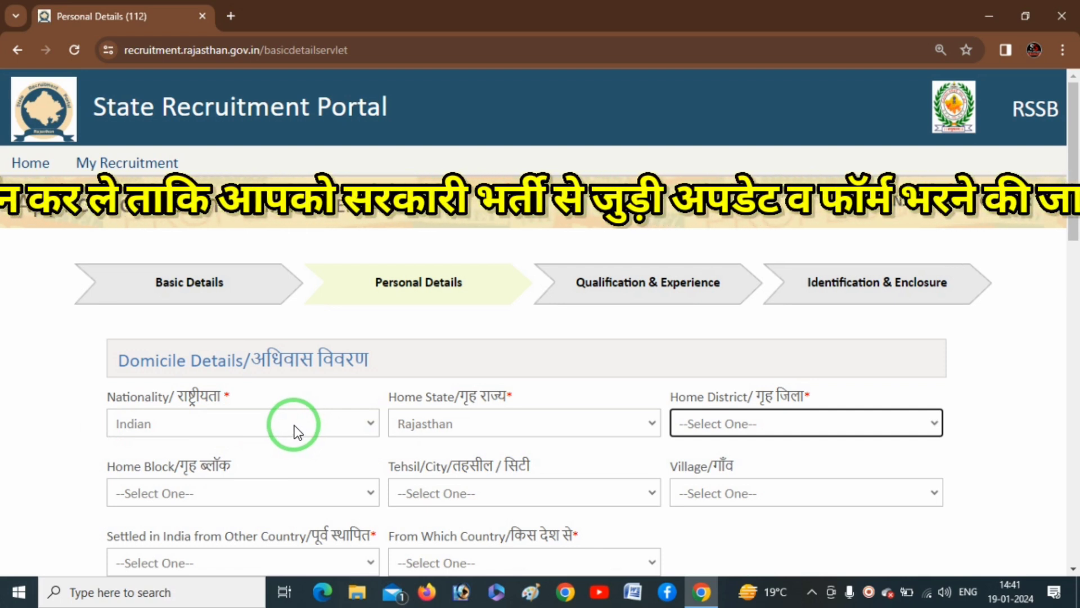
- Set Nationality to Indian, home state Rajasthan and home district Bhilwara
{"action": "left_click_drag", "start_coordinate": [115, 378], "coordinate": [197, 375]}
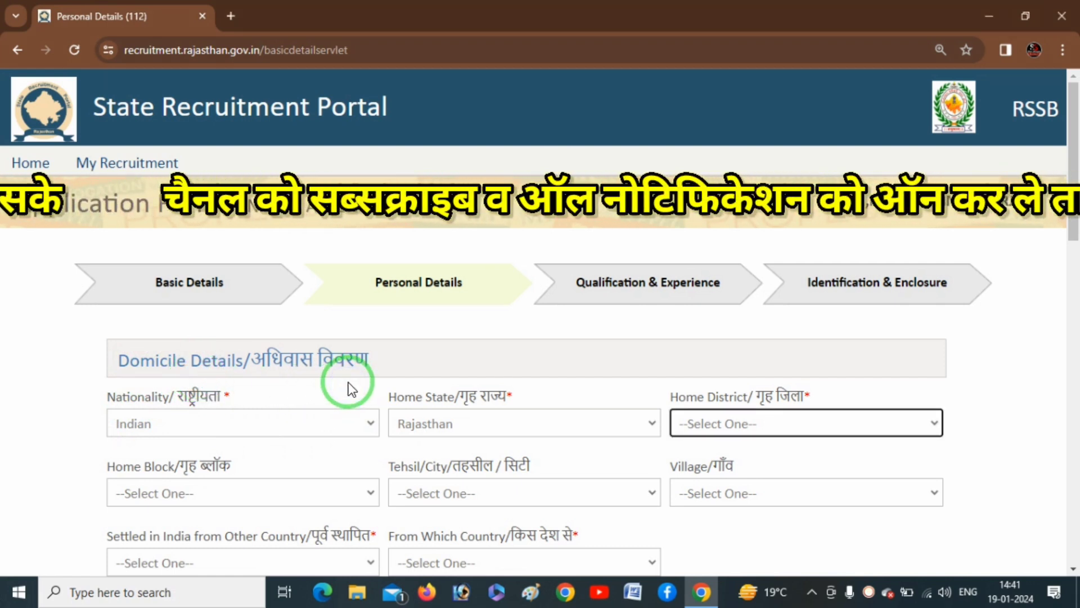
{"action": "left_click", "coordinate": [307, 423]}
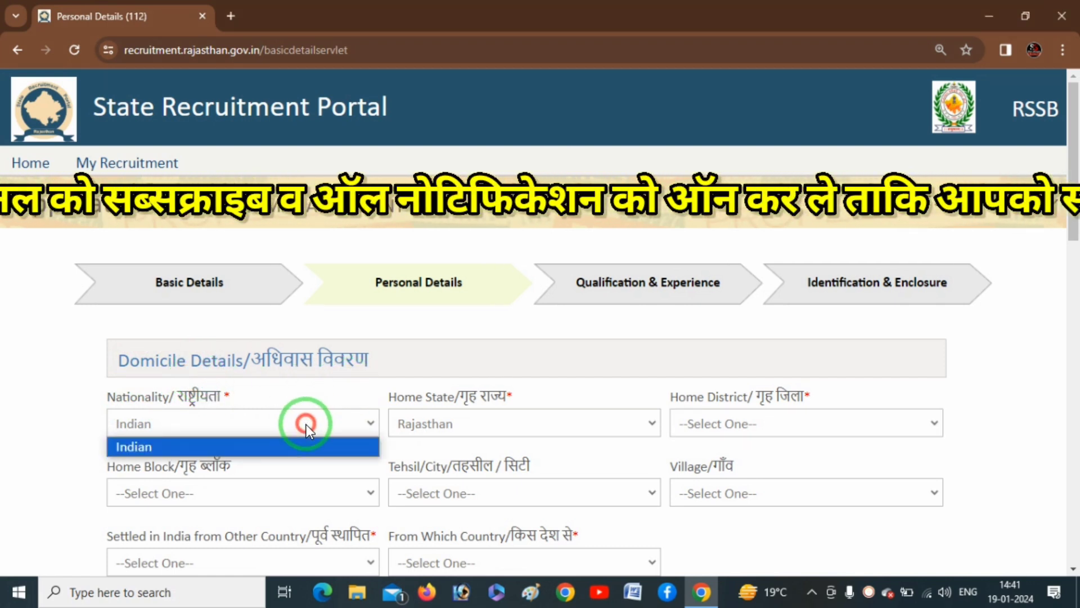
{"action": "left_click", "coordinate": [220, 446]}
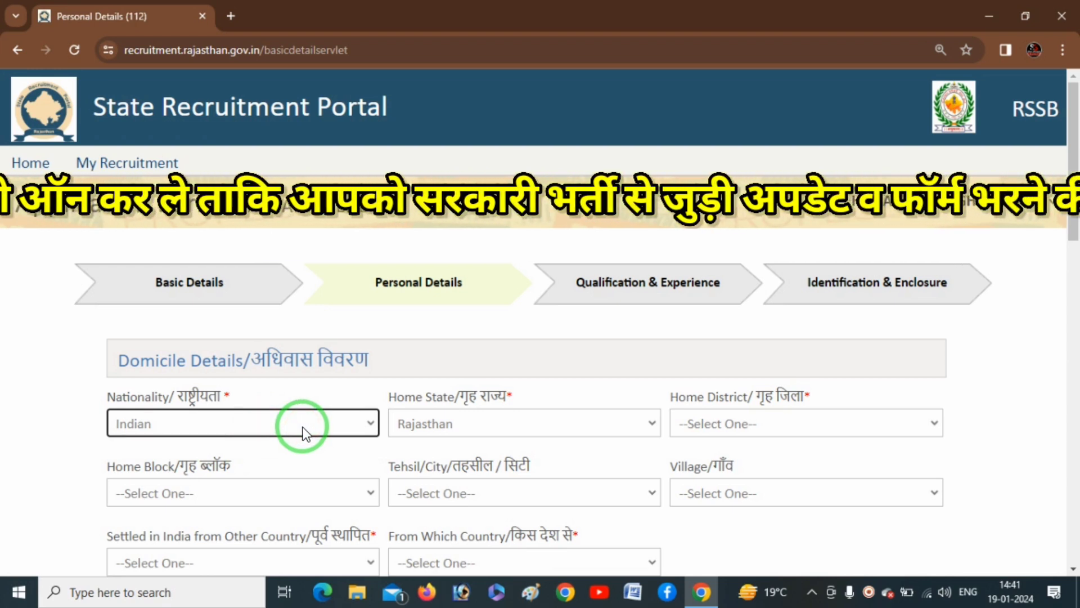
{"action": "left_click", "coordinate": [540, 429]}
{"action": "left_click", "coordinate": [542, 427]}
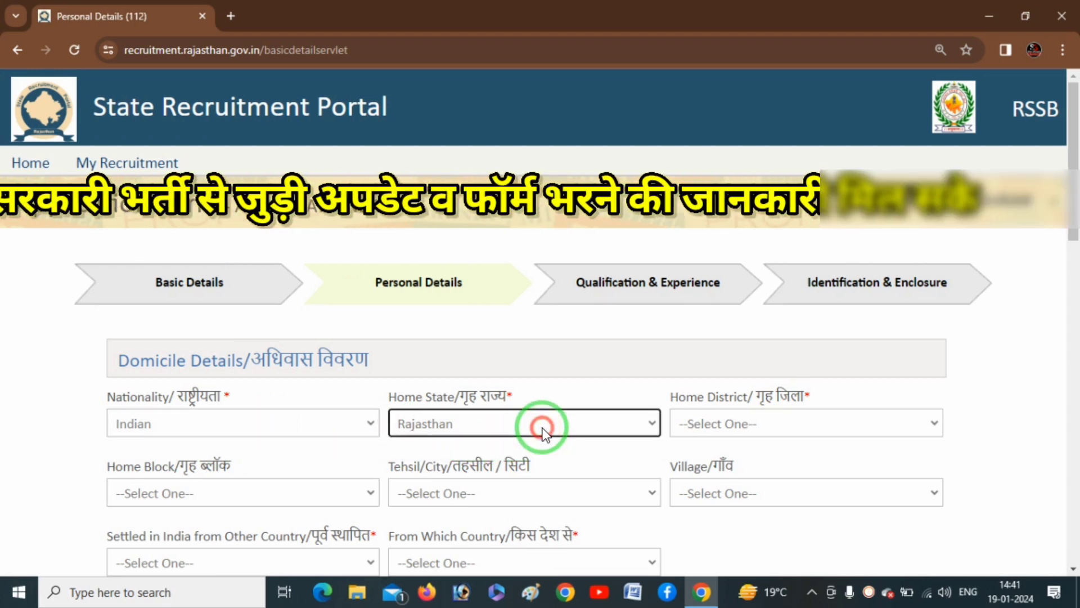
{"action": "left_click", "coordinate": [764, 419]}
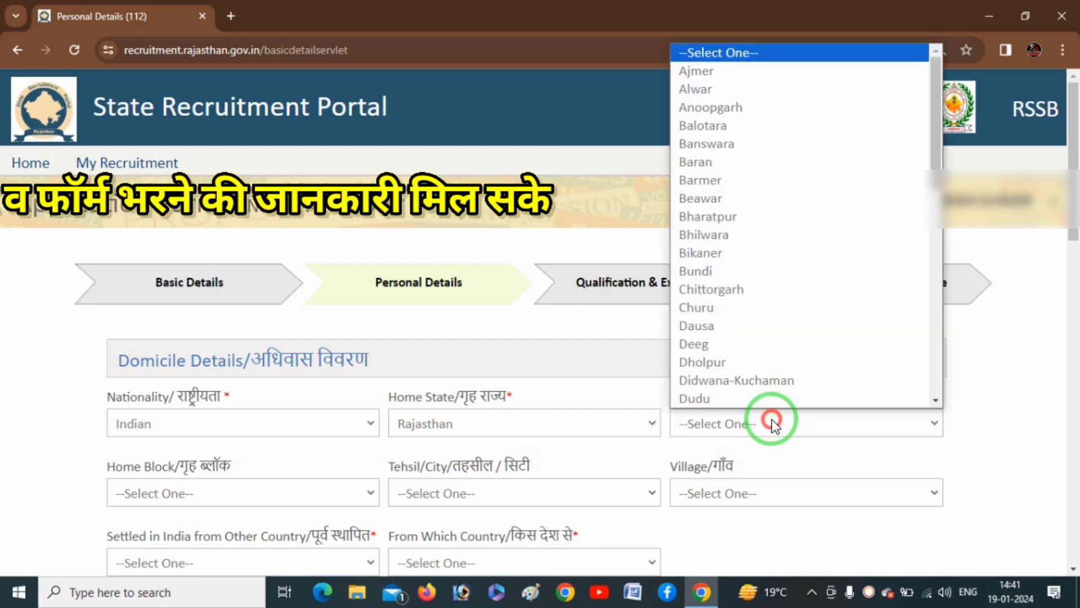
{"action": "type", "text": "bhi"}
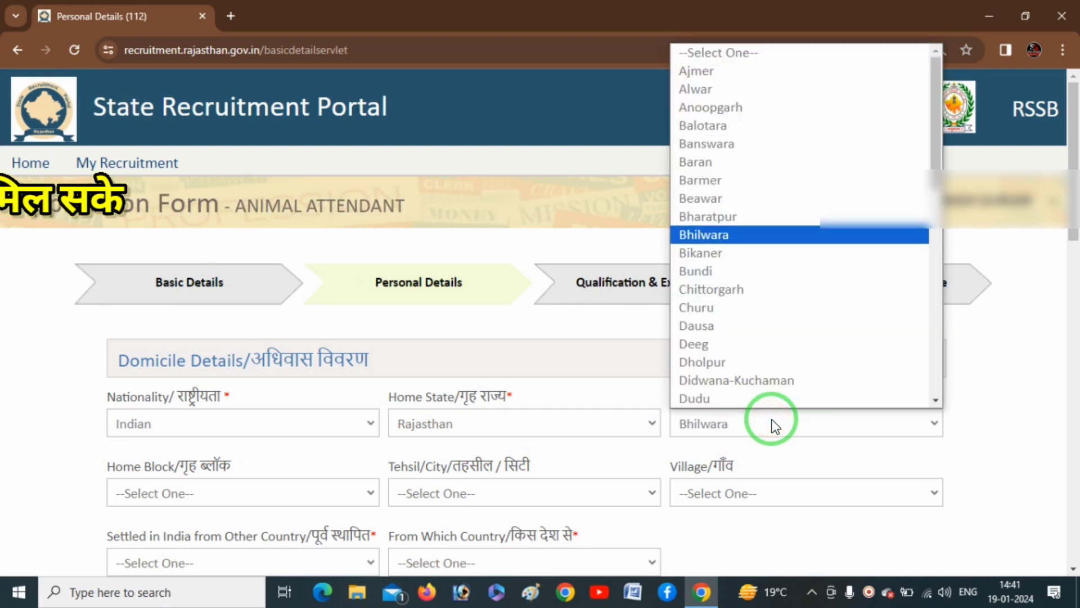
{"action": "key", "text": "Return"}
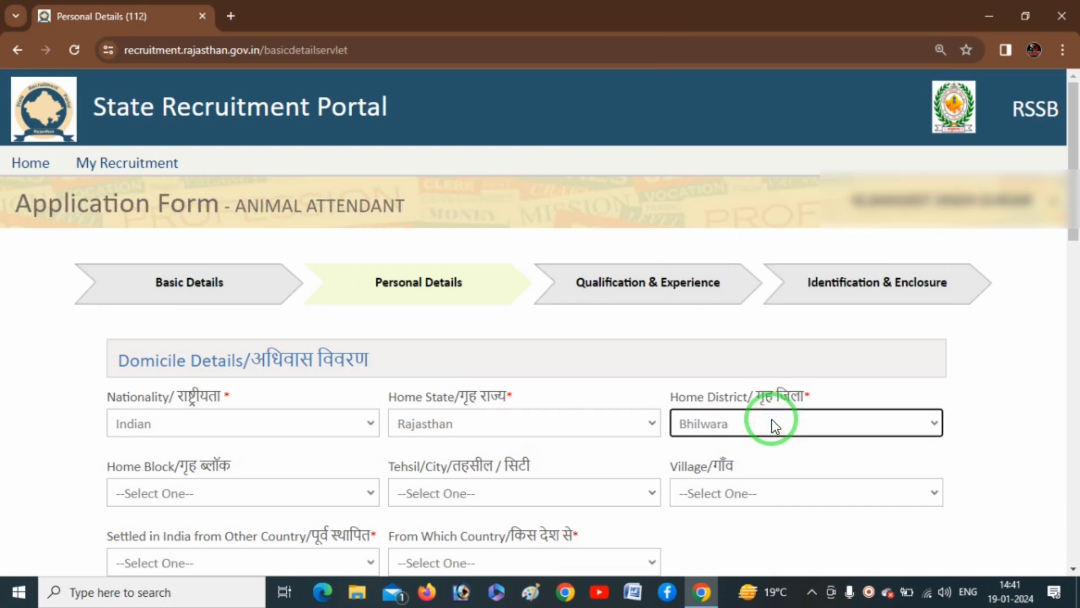
- Choose BIJOLIYA as home block and tehsil, and BERISAL as the village
{"action": "left_click", "coordinate": [350, 491]}
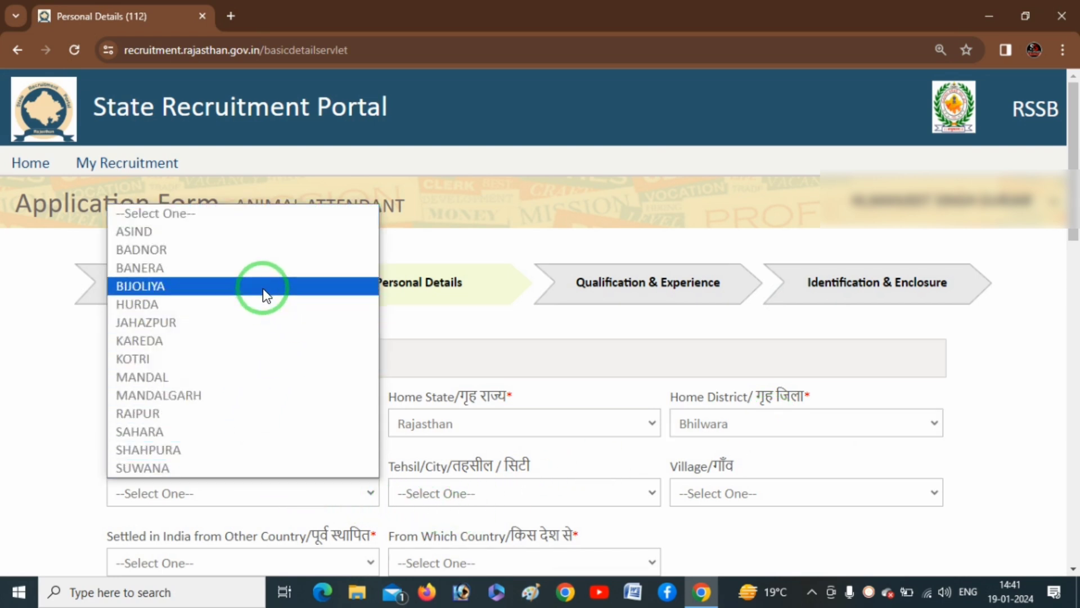
{"action": "left_click", "coordinate": [260, 285]}
{"action": "scroll", "coordinate": [579, 446], "scroll_direction": "down", "scroll_amount": 1}
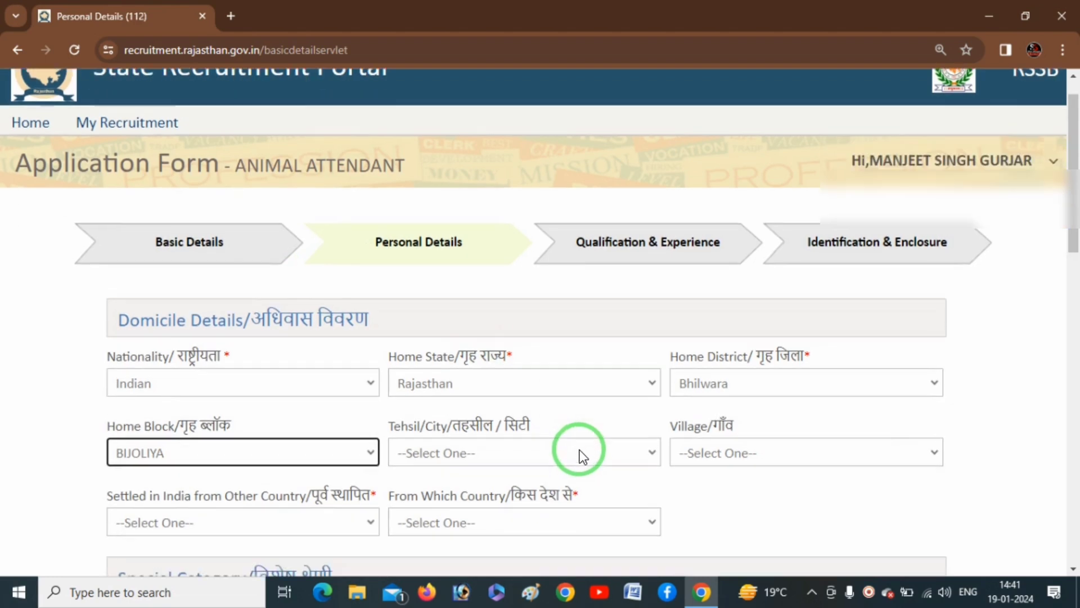
{"action": "left_click", "coordinate": [564, 416]}
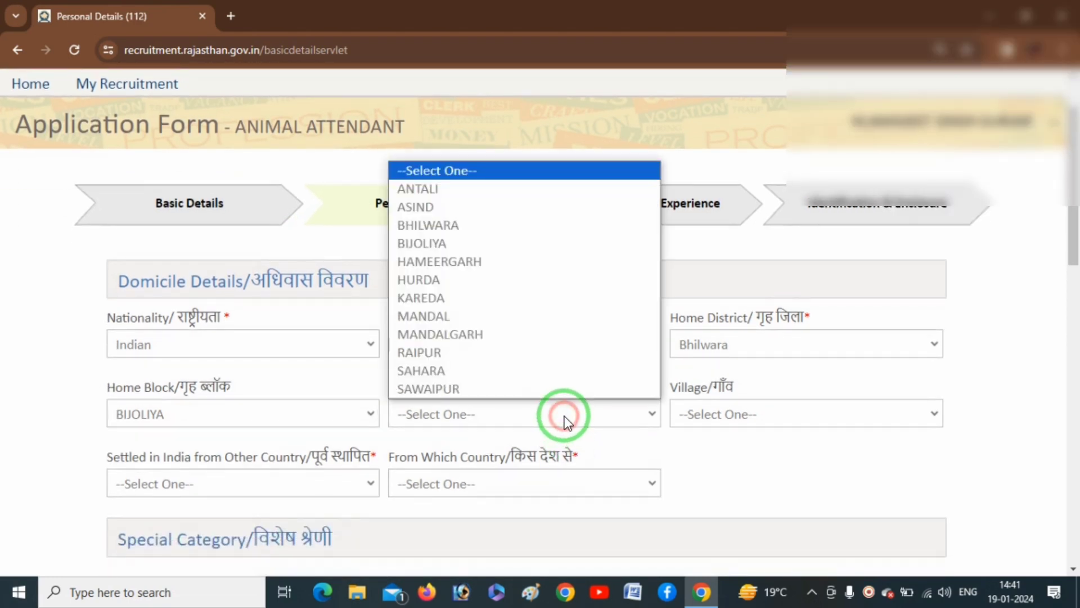
{"action": "left_click", "coordinate": [484, 243]}
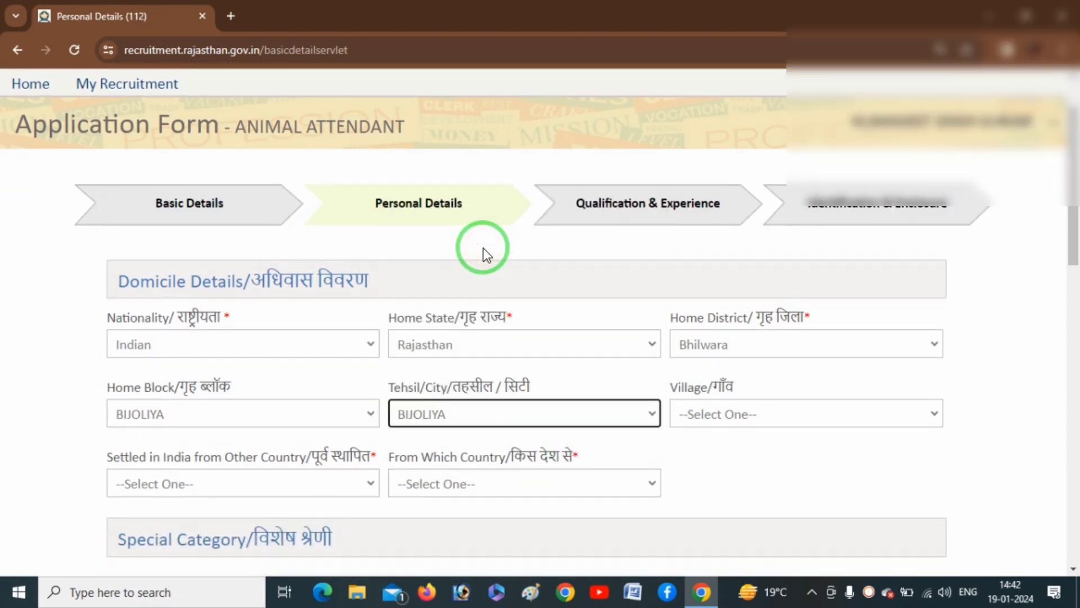
{"action": "left_click", "coordinate": [765, 409]}
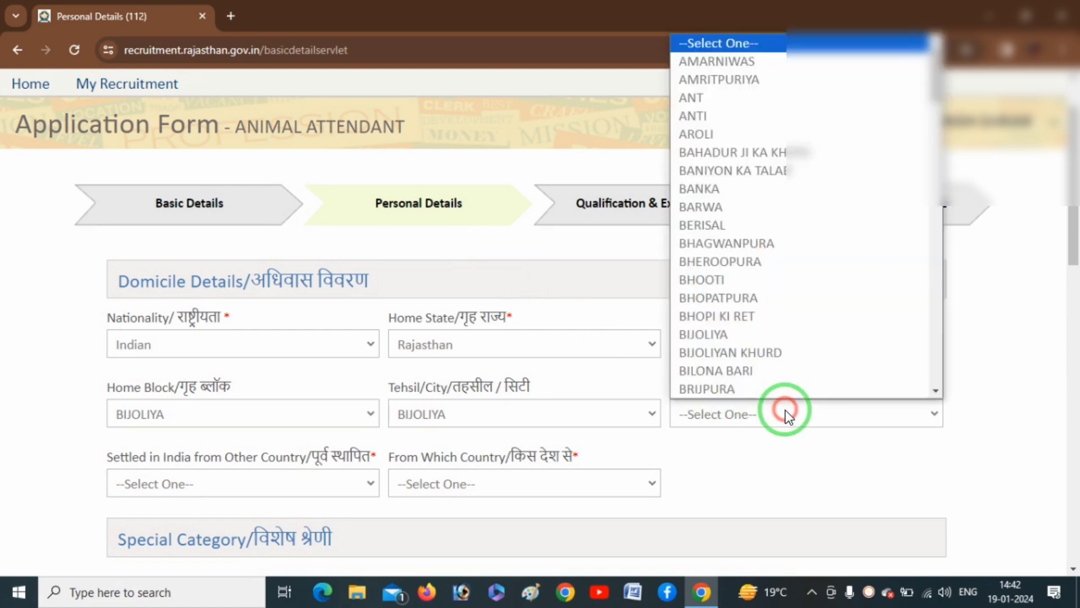
{"action": "left_click", "coordinate": [697, 231]}
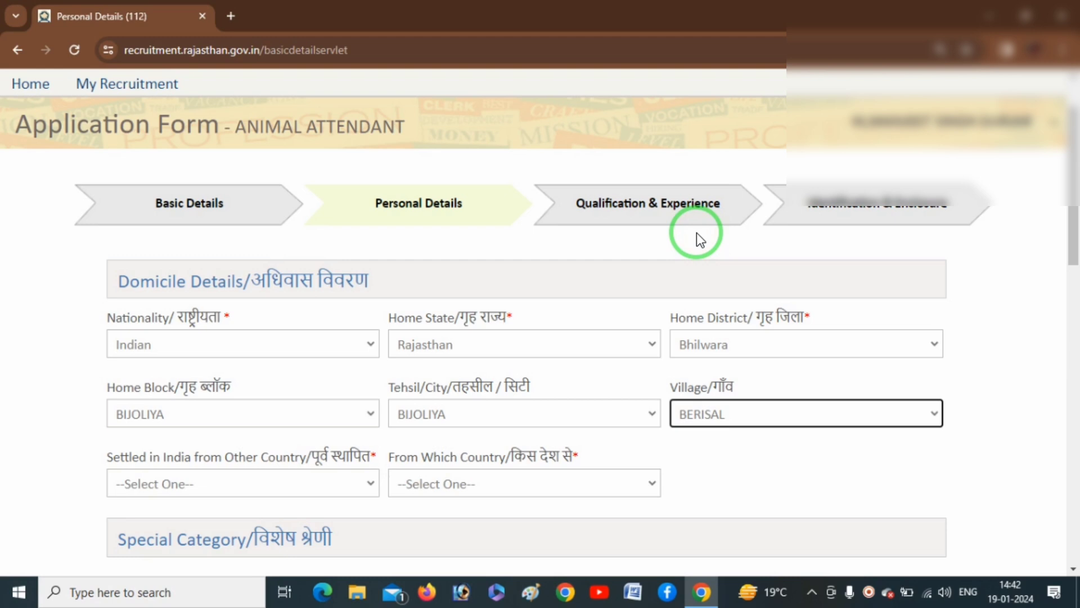
- Answer No to 'Settled in India from Other Country'
{"action": "left_click", "coordinate": [303, 490]}
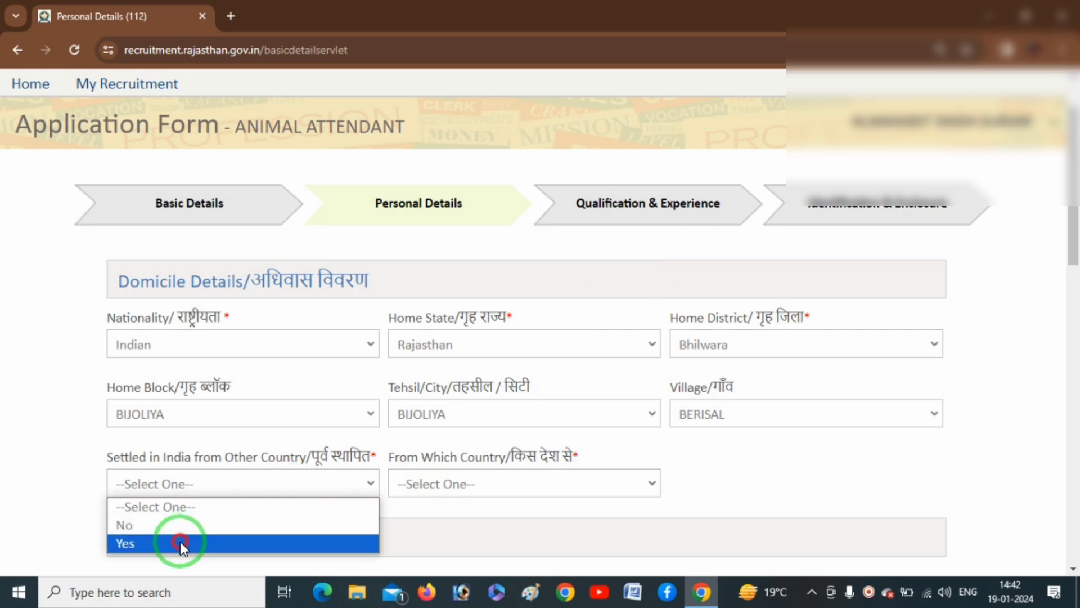
{"action": "left_click", "coordinate": [180, 541]}
{"action": "left_click", "coordinate": [281, 483]}
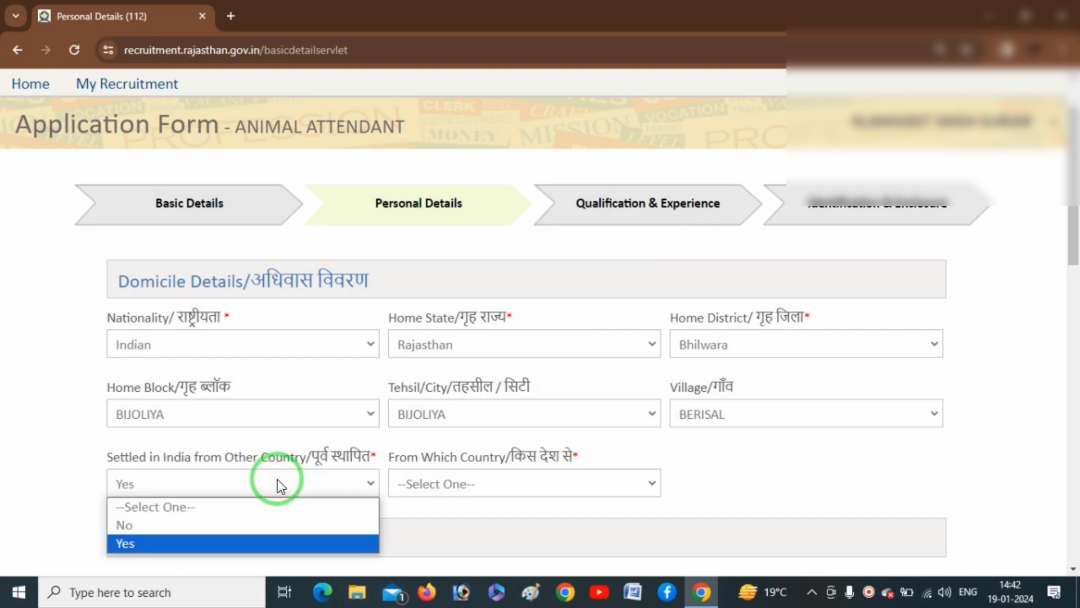
{"action": "left_click", "coordinate": [183, 525]}
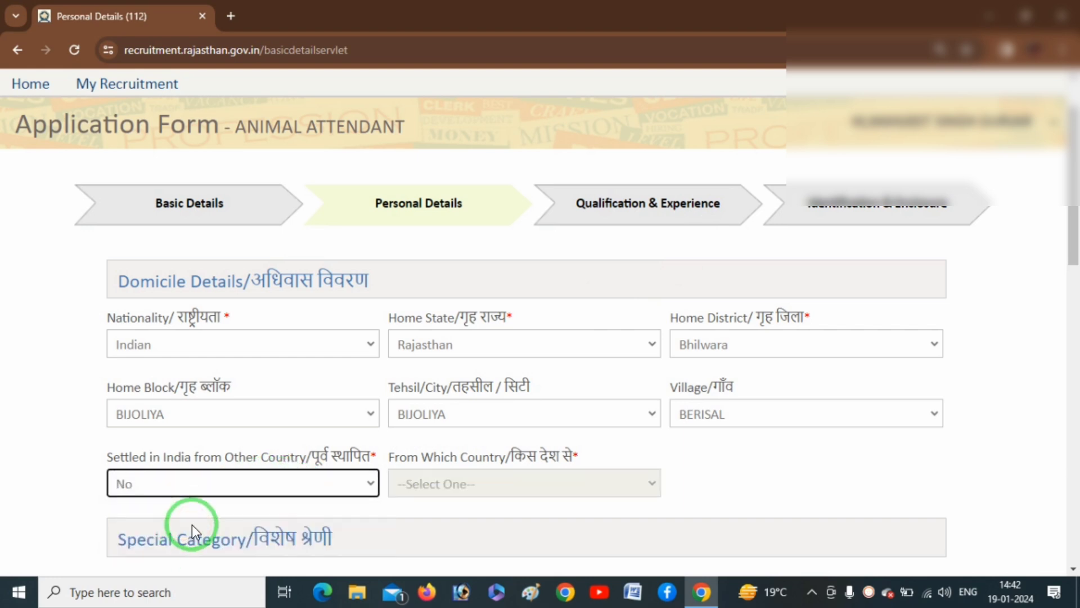
{"action": "left_click", "coordinate": [549, 482]}
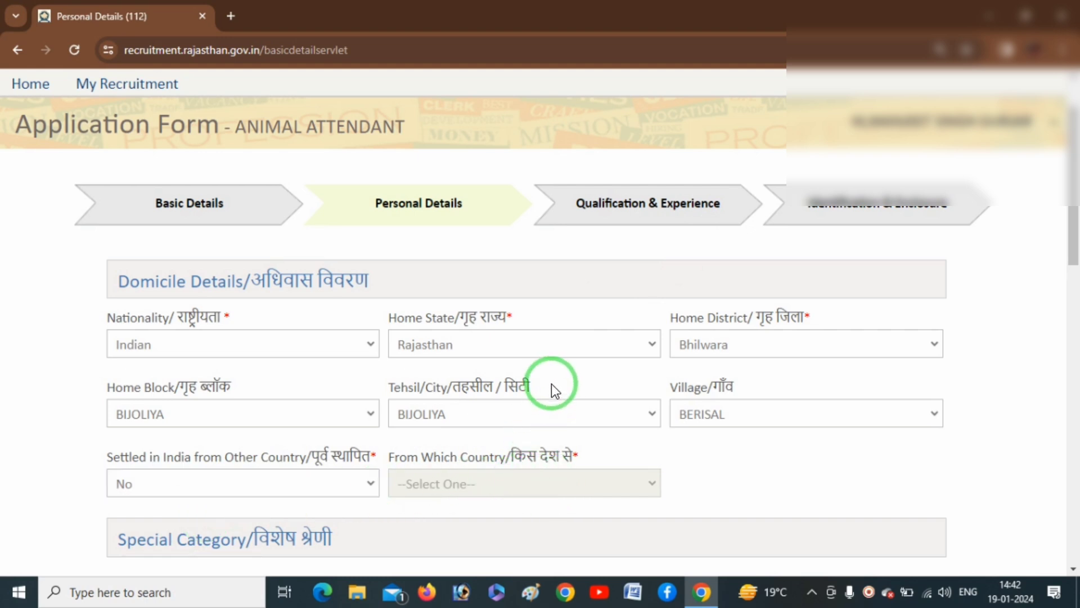
- Keep the Ex-Serviceman answer as No
{"action": "scroll", "coordinate": [552, 385], "scroll_direction": "down", "scroll_amount": 5}
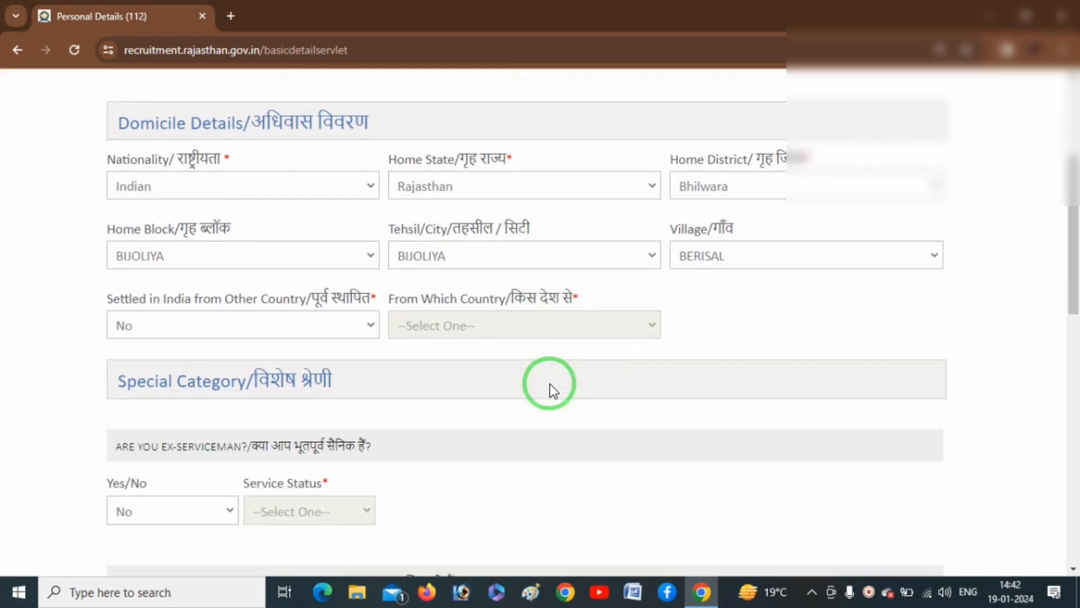
{"action": "scroll", "coordinate": [549, 384], "scroll_direction": "down", "scroll_amount": 1}
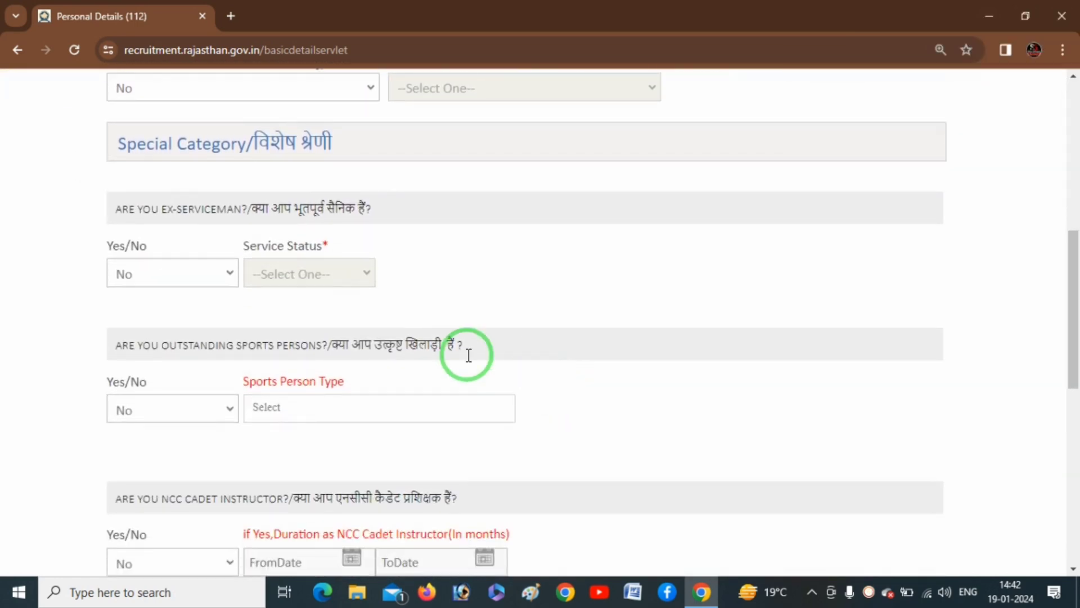
{"action": "key", "text": "ctrl+alt+d"}
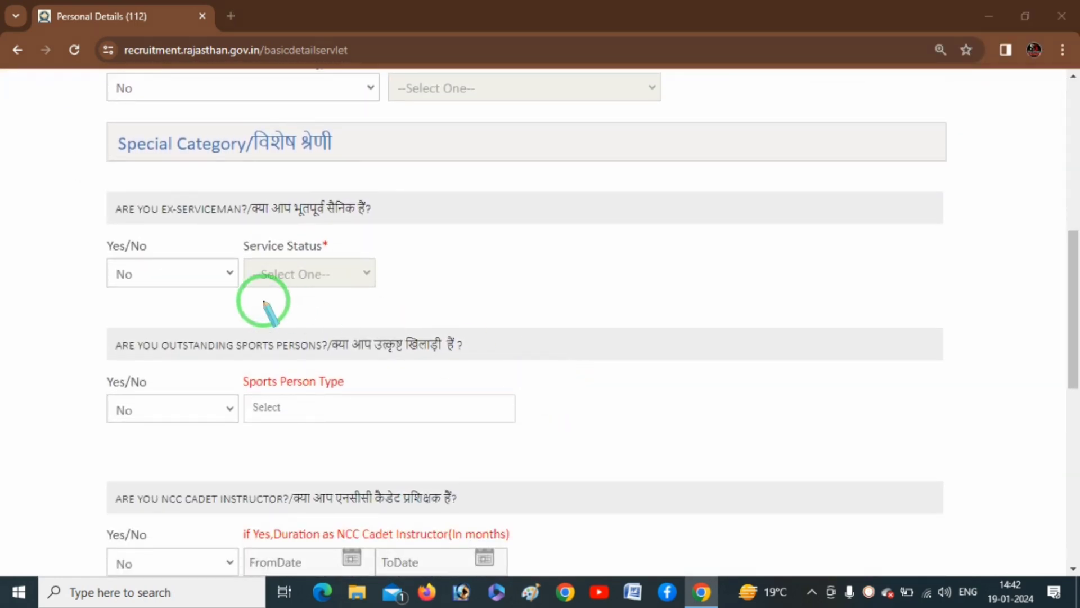
{"action": "left_click_drag", "start_coordinate": [113, 167], "coordinate": [246, 162]}
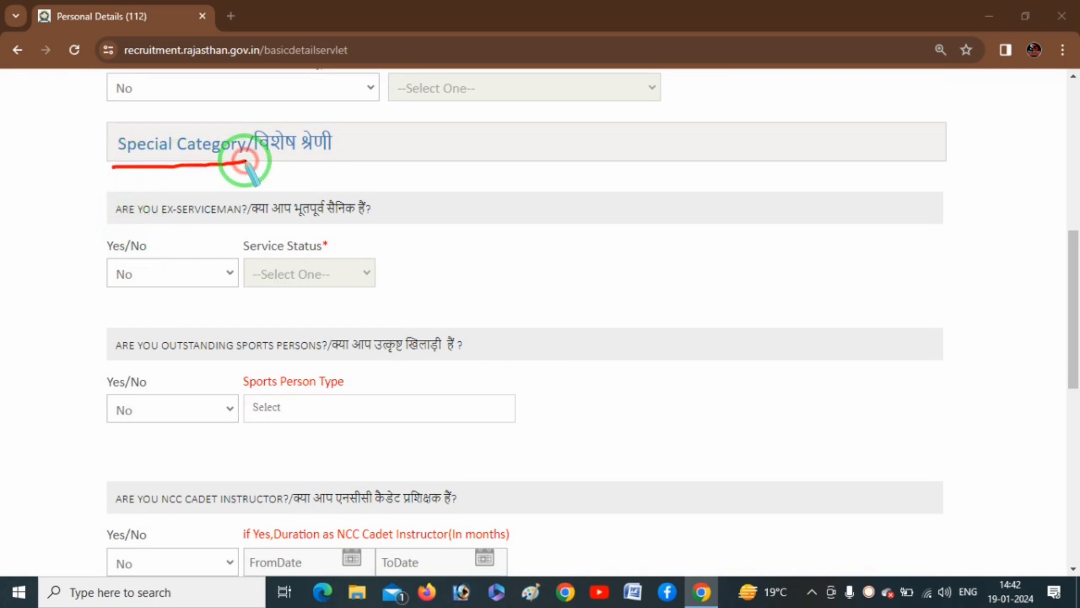
{"action": "key", "text": "Escape"}
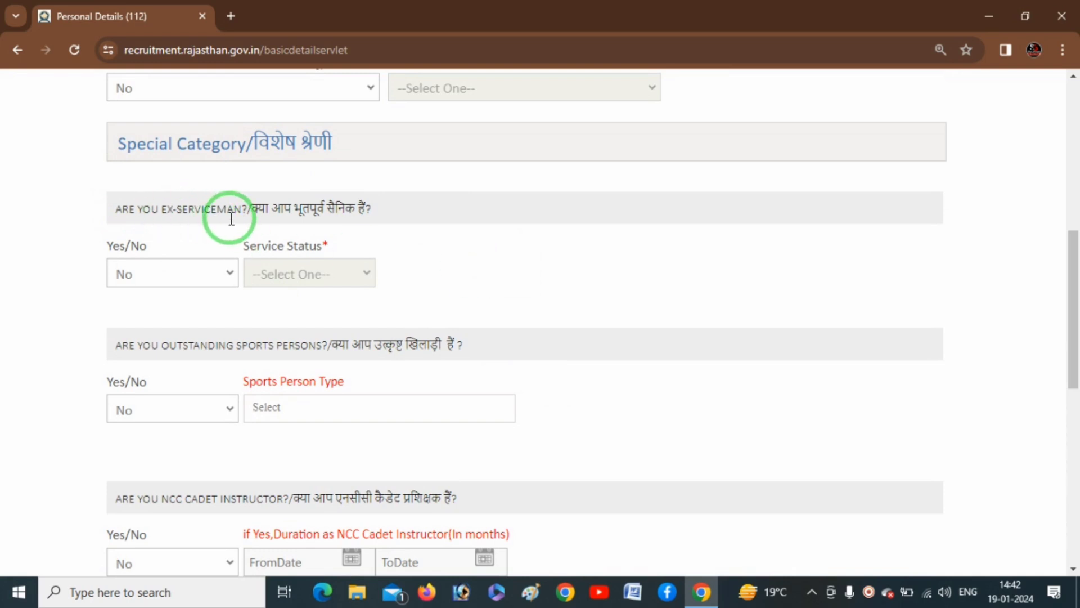
{"action": "left_click", "coordinate": [208, 275]}
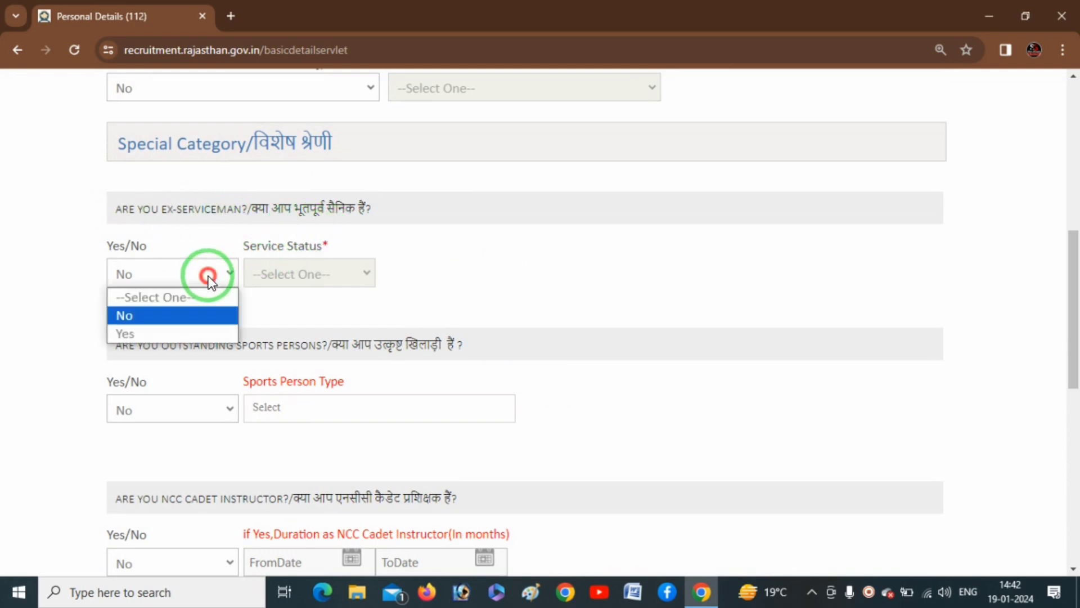
{"action": "left_click", "coordinate": [149, 316]}
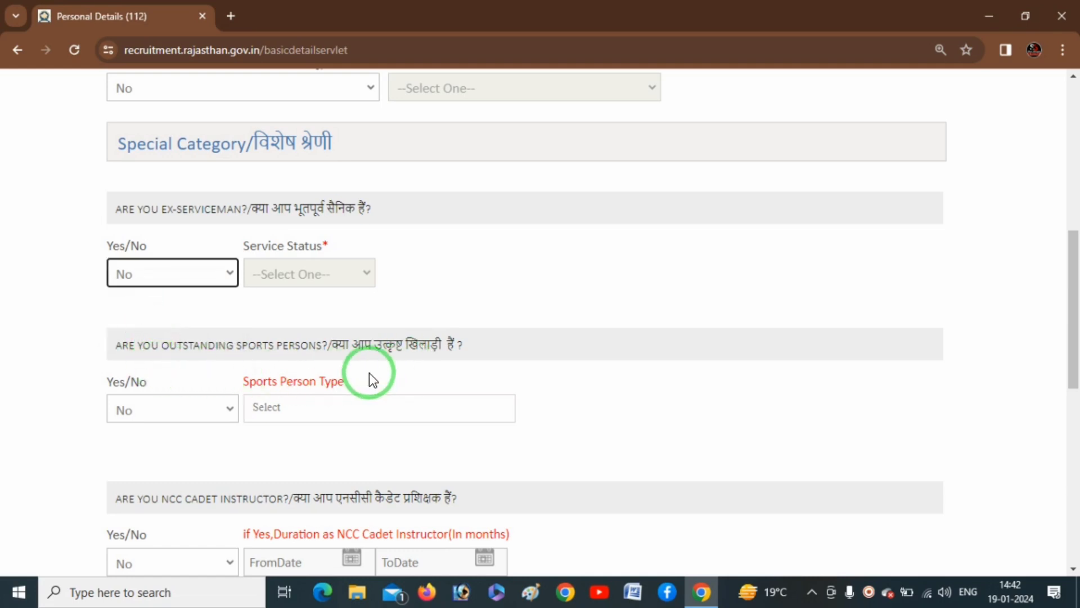
- Check the sportsperson types under Yes, then set outstanding sportsperson back to No
{"action": "left_click", "coordinate": [216, 415]}
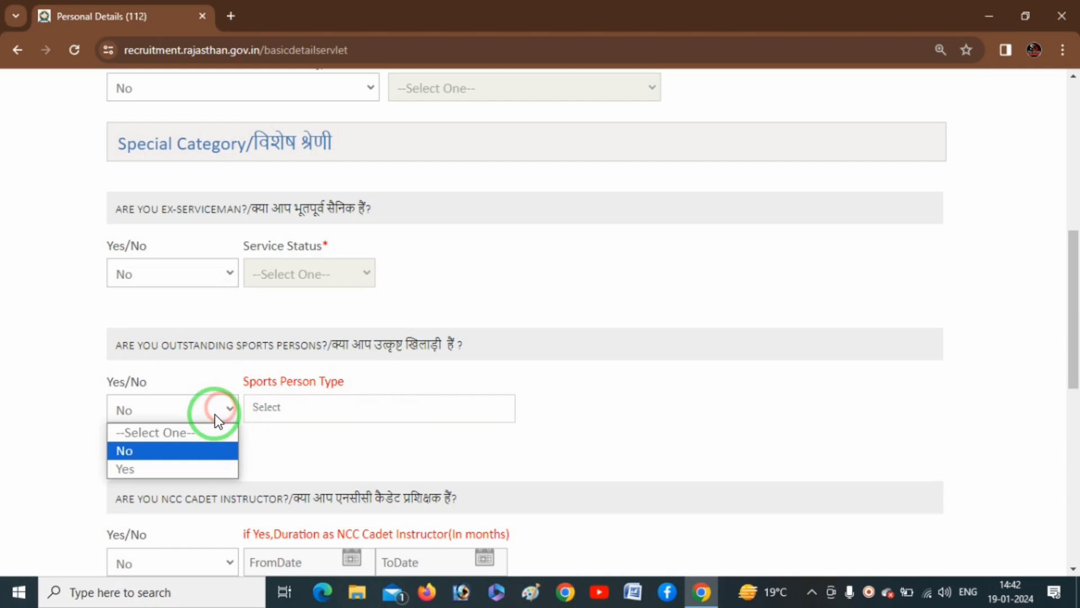
{"action": "left_click", "coordinate": [179, 469]}
{"action": "left_click", "coordinate": [361, 414]}
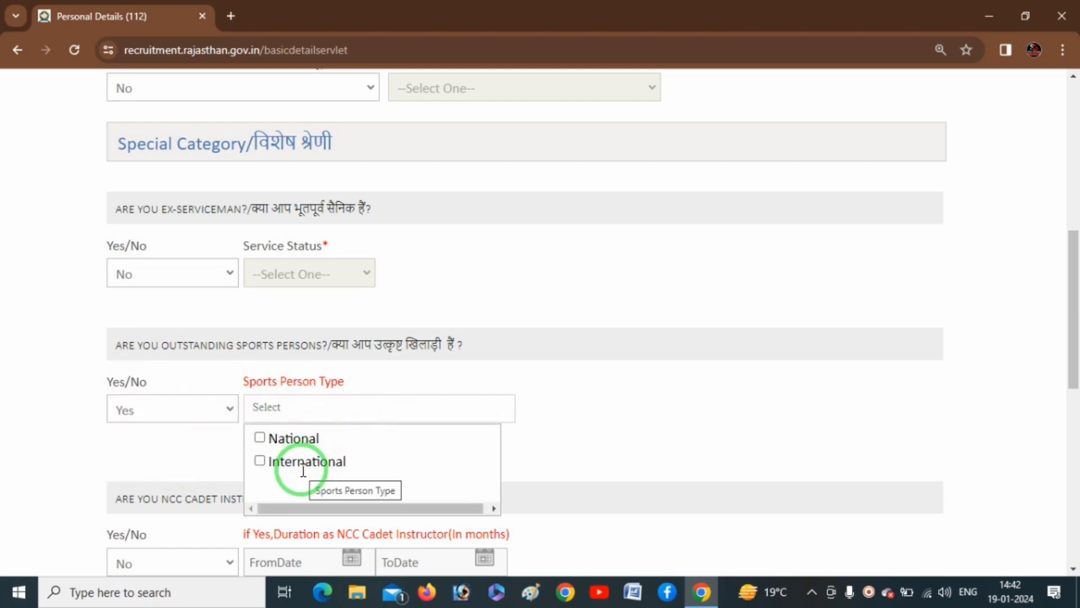
{"action": "left_click", "coordinate": [386, 370]}
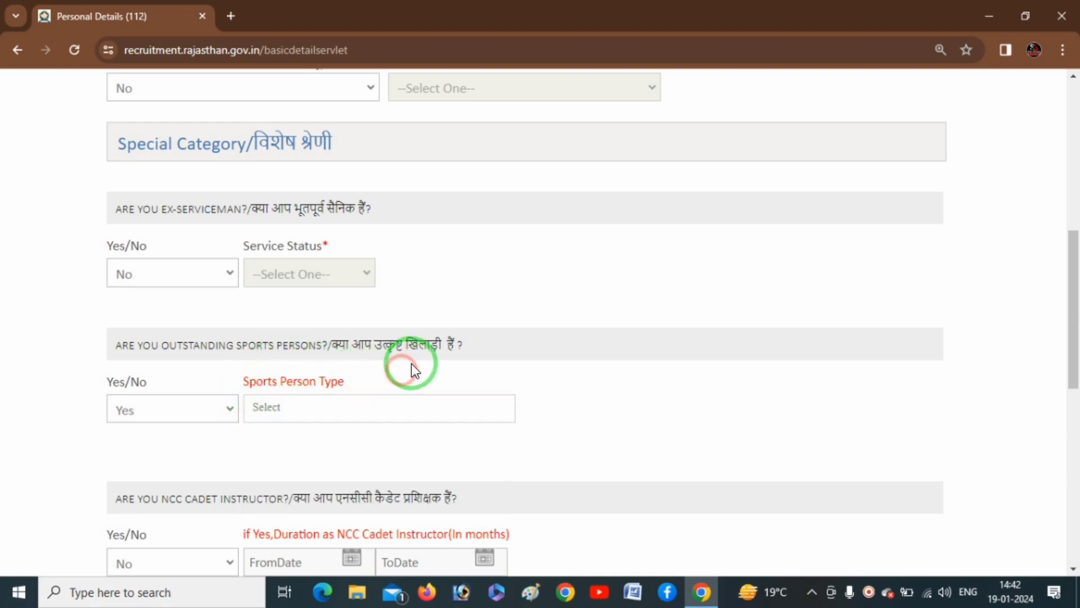
{"action": "left_click", "coordinate": [211, 408]}
{"action": "left_click", "coordinate": [151, 452]}
- Keep the ex-prisoner answer as No
{"action": "scroll", "coordinate": [229, 428], "scroll_direction": "down", "scroll_amount": 3}
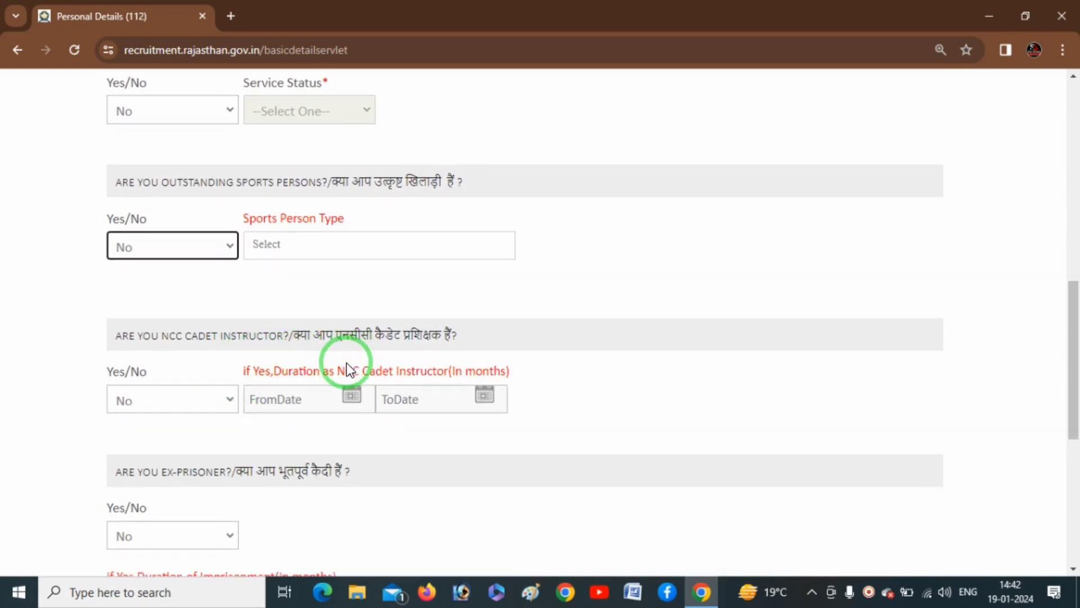
{"action": "scroll", "coordinate": [239, 352], "scroll_direction": "down", "scroll_amount": 1}
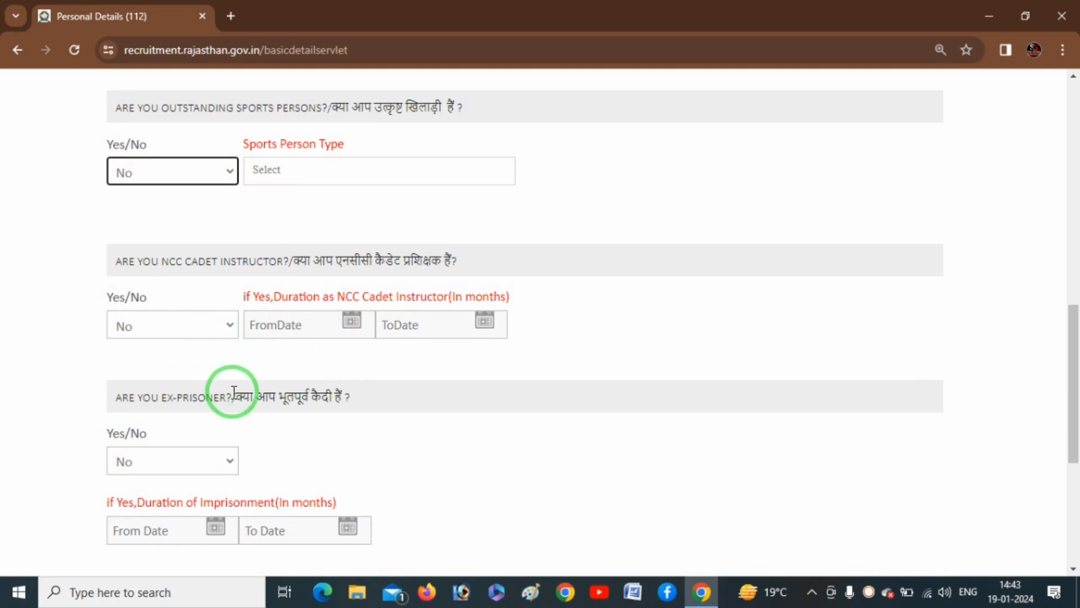
{"action": "left_click", "coordinate": [198, 465]}
{"action": "left_click", "coordinate": [200, 464]}
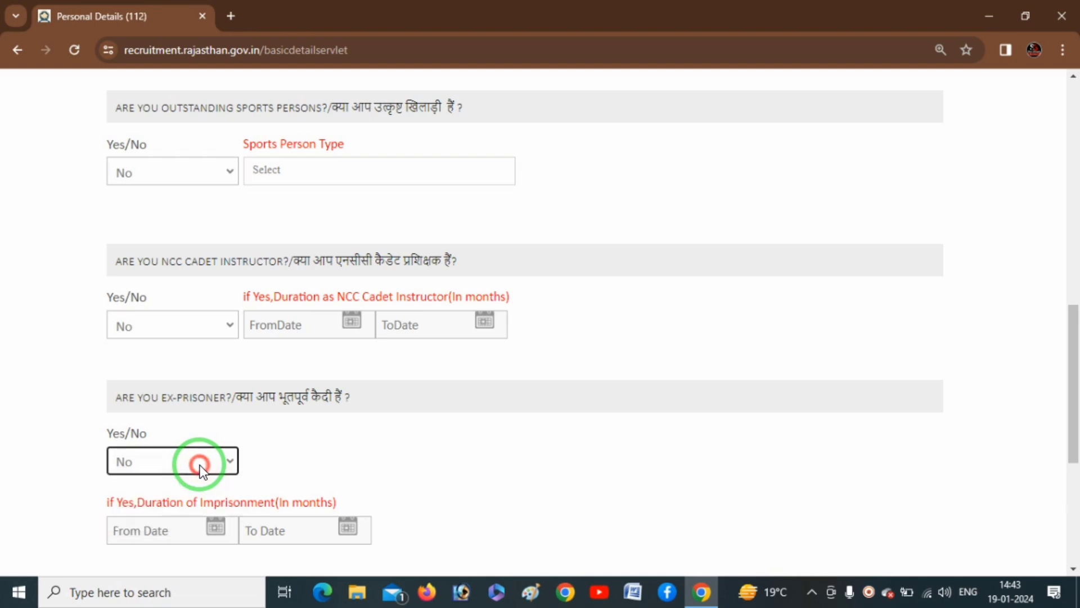
{"action": "scroll", "coordinate": [200, 465], "scroll_direction": "down", "scroll_amount": 2}
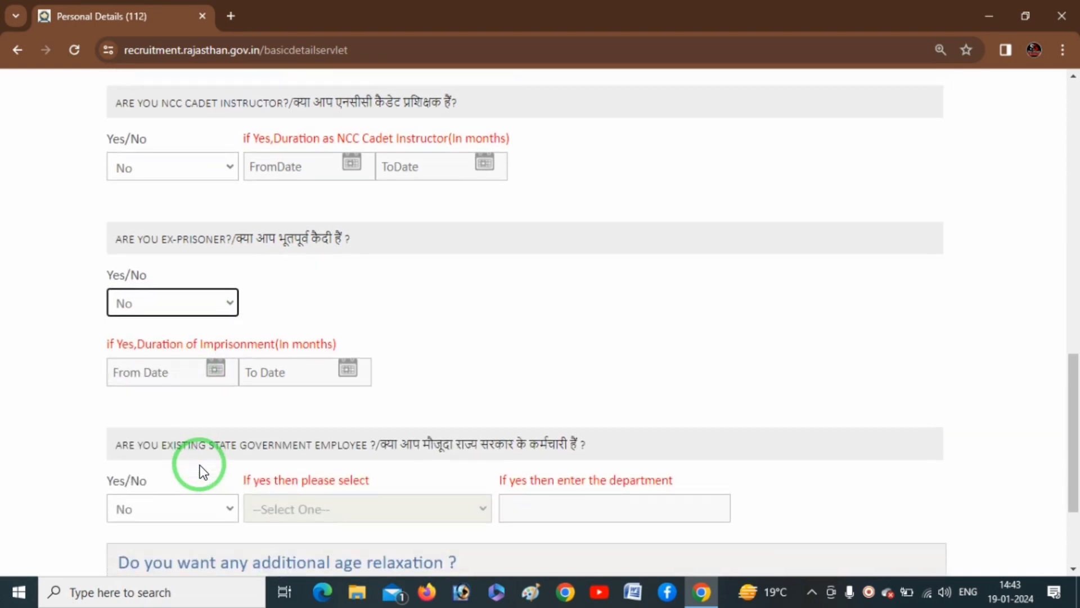
{"action": "scroll", "coordinate": [201, 464], "scroll_direction": "down", "scroll_amount": 1}
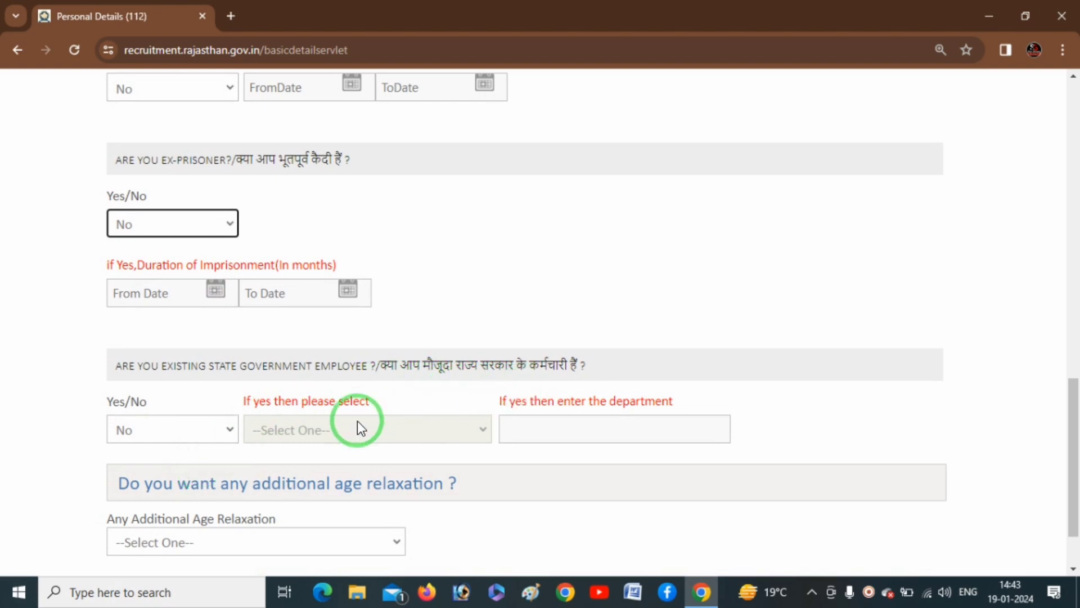
- Review the employee types under Yes, then answer No to existing state government employee
{"action": "left_click", "coordinate": [208, 436]}
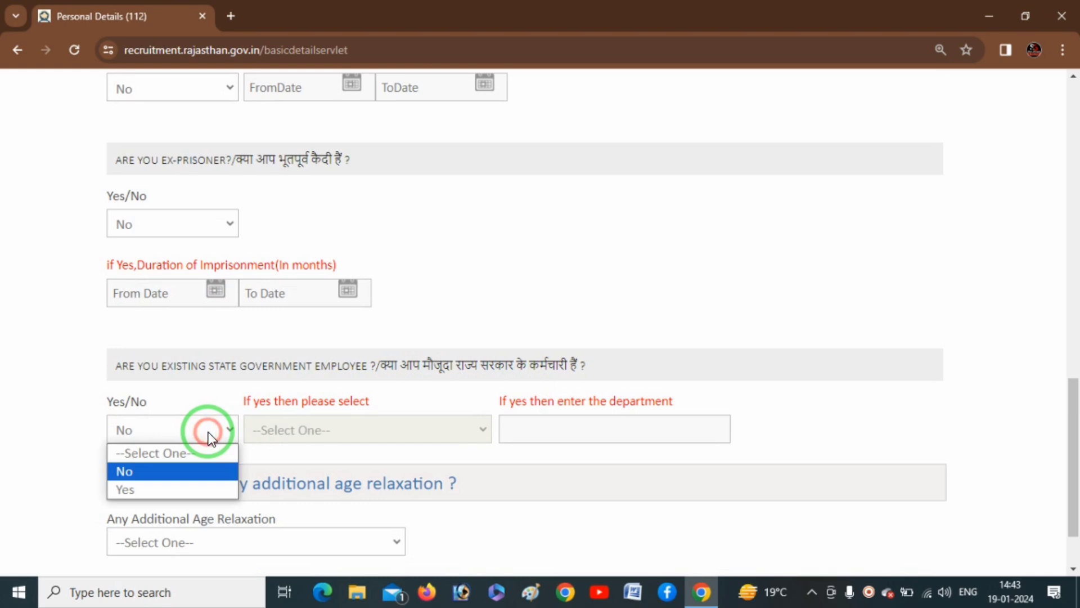
{"action": "left_click", "coordinate": [173, 497]}
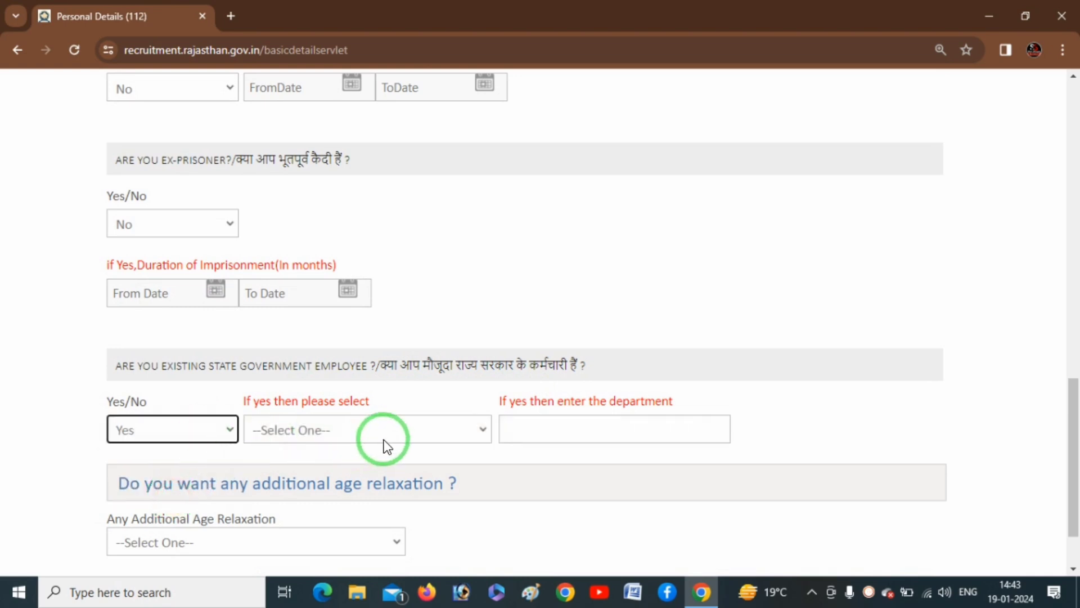
{"action": "left_click", "coordinate": [397, 434]}
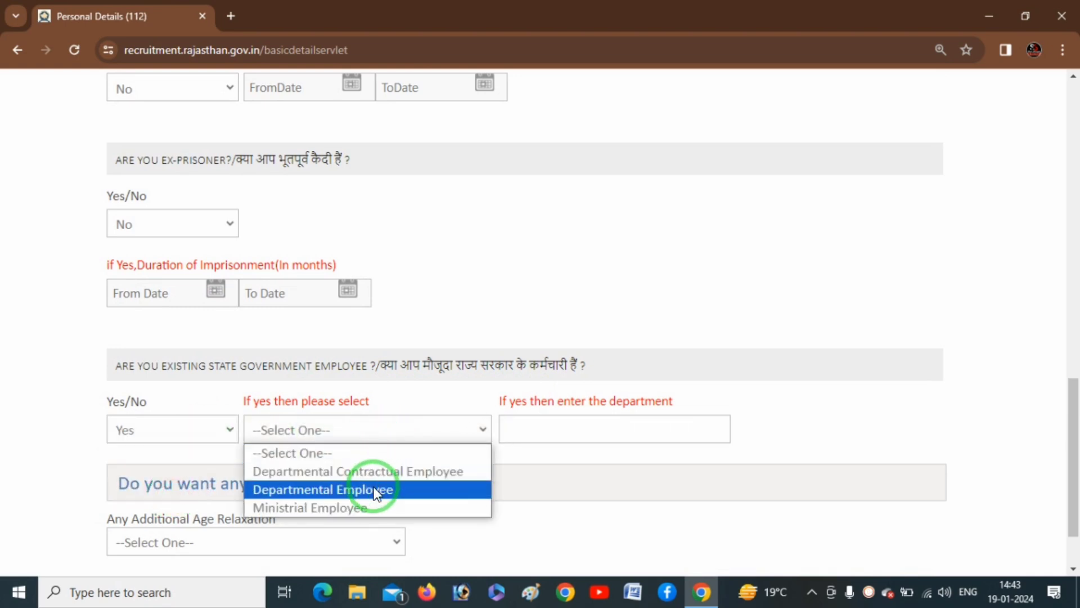
{"action": "left_click", "coordinate": [386, 427]}
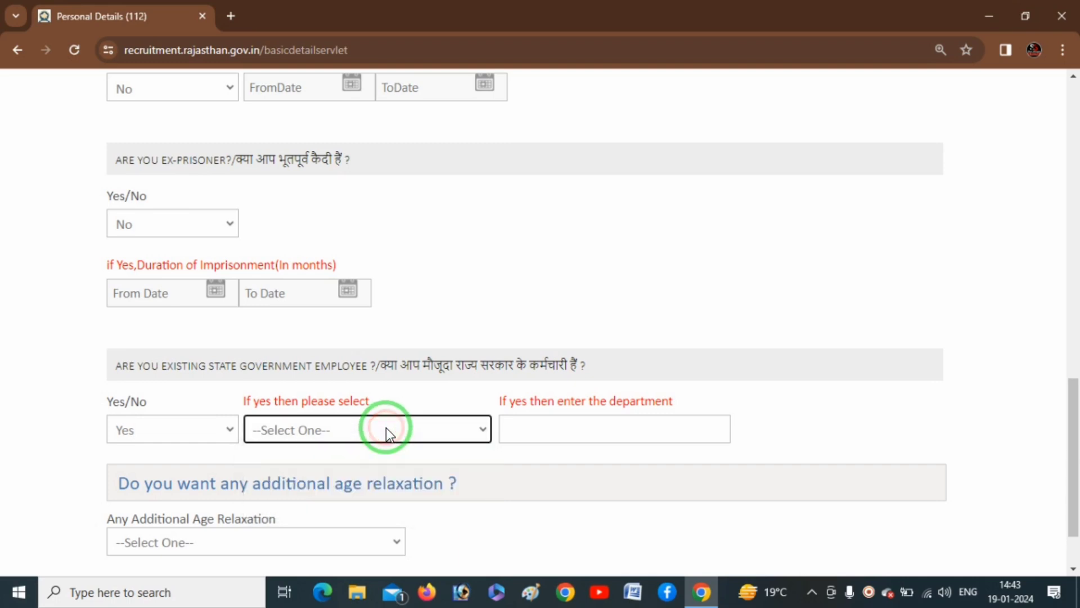
{"action": "left_click", "coordinate": [204, 430]}
{"action": "left_click", "coordinate": [172, 470]}
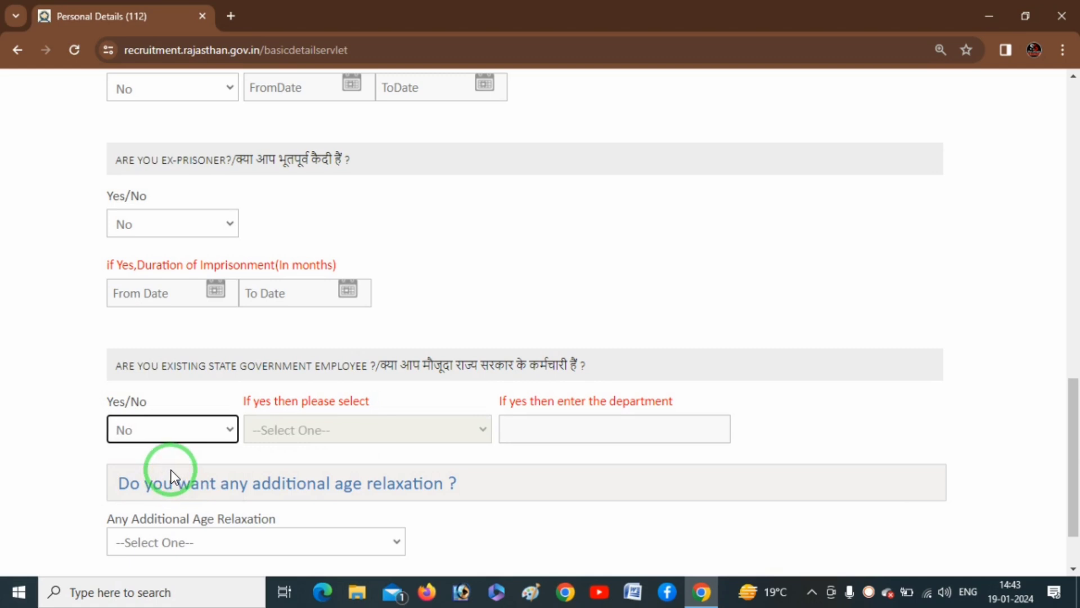
{"action": "scroll", "coordinate": [207, 447], "scroll_direction": "down", "scroll_amount": 1}
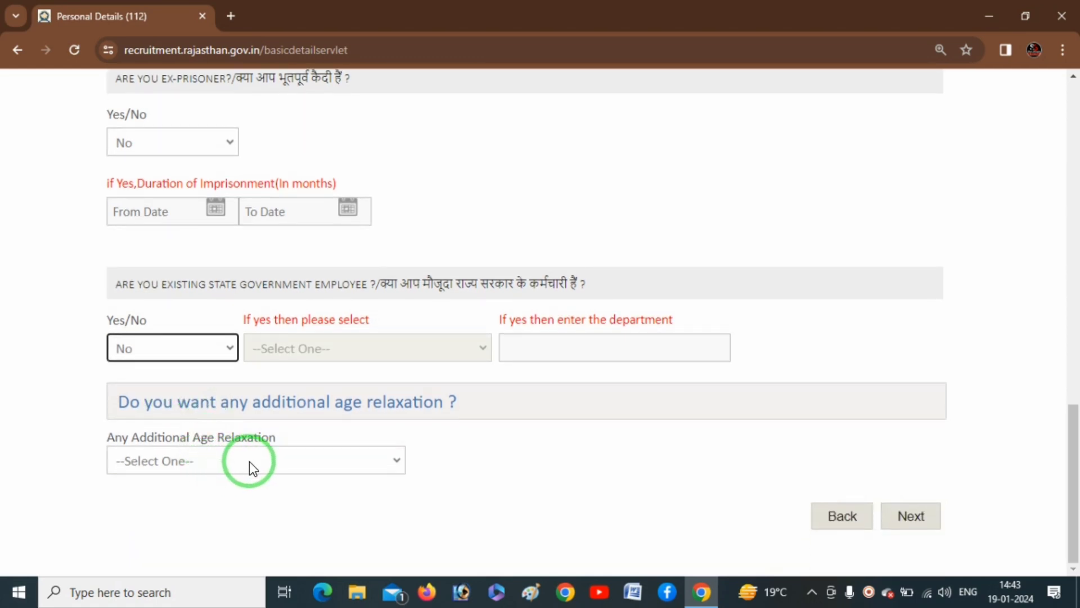
- Choose NOT APPLICABLE for Any Additional Age Relaxation and continue to Qualification & Experience
{"action": "left_click", "coordinate": [248, 463]}
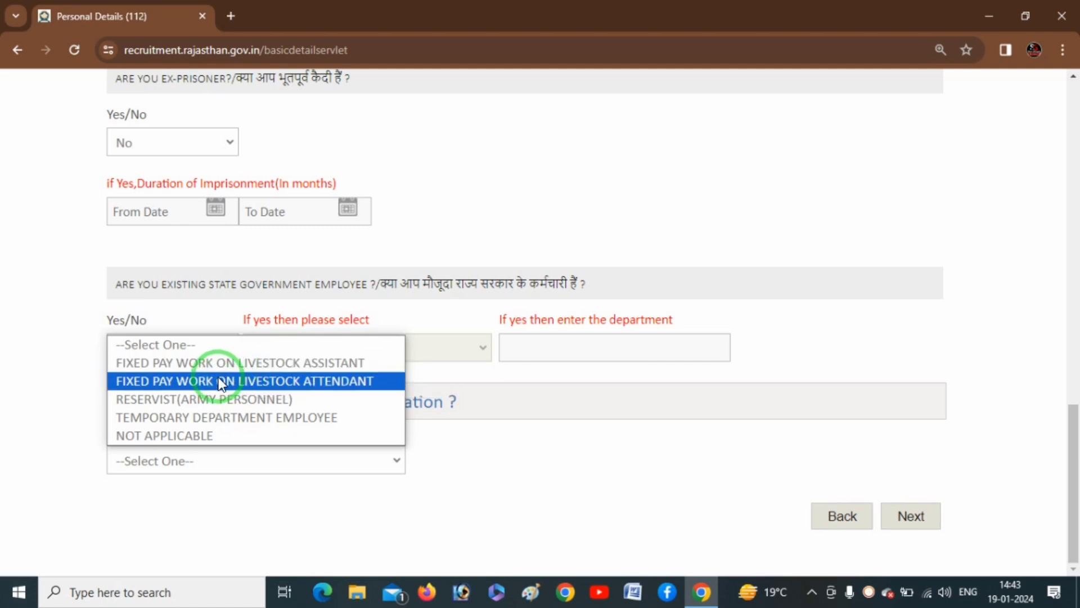
{"action": "left_click", "coordinate": [184, 436]}
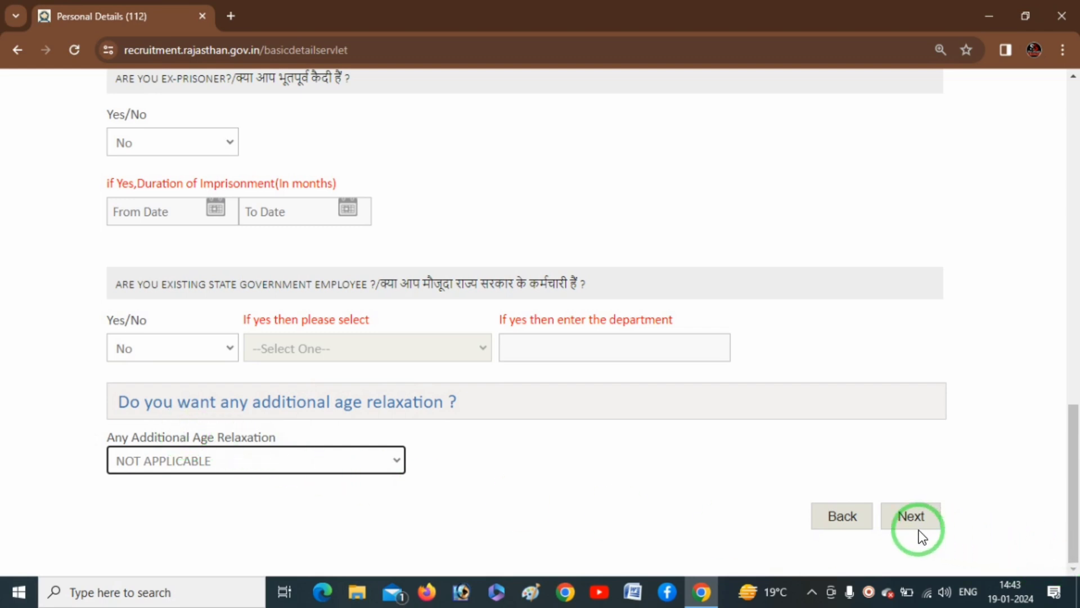
{"action": "left_click", "coordinate": [906, 516]}
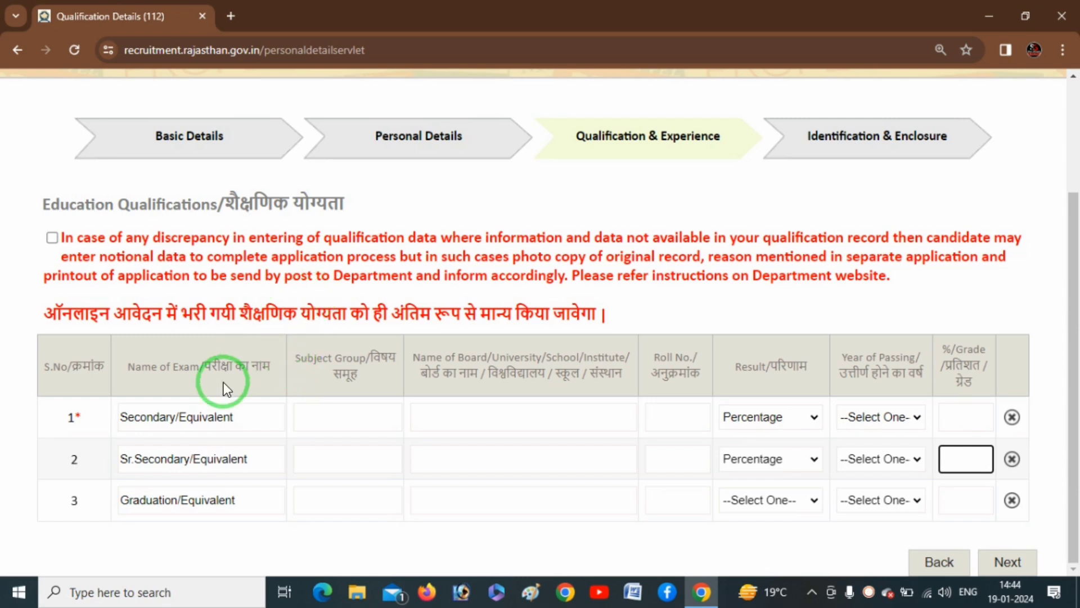
- Tick the notional-data discrepancy declaration checkbox above the Education Qualifications table
{"action": "key", "text": "F12"}
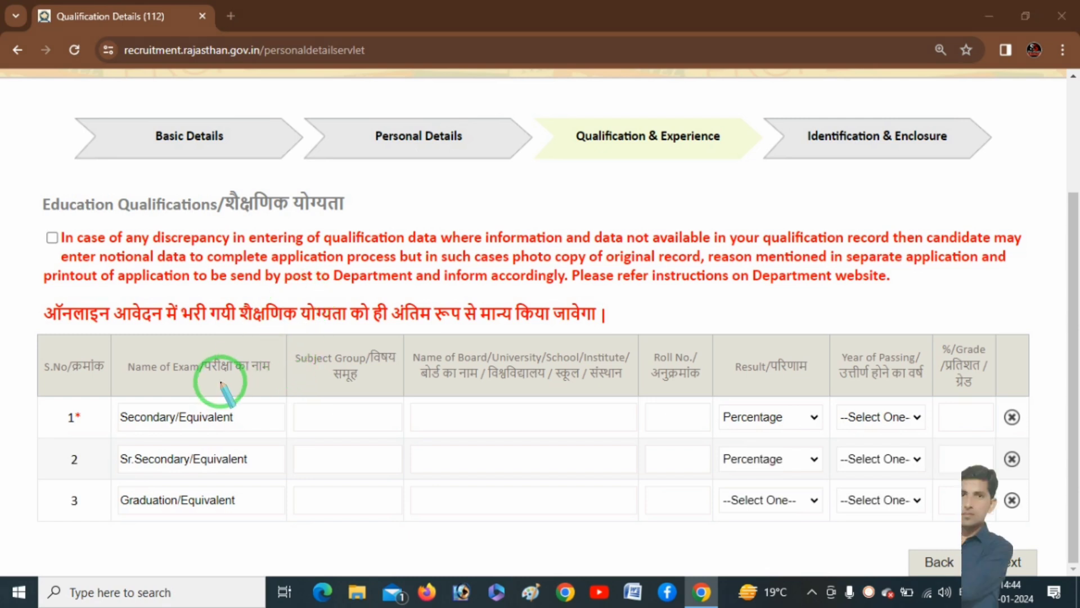
{"action": "left_click_drag", "start_coordinate": [26, 216], "coordinate": [347, 216]}
{"action": "right_click", "coordinate": [302, 440]}
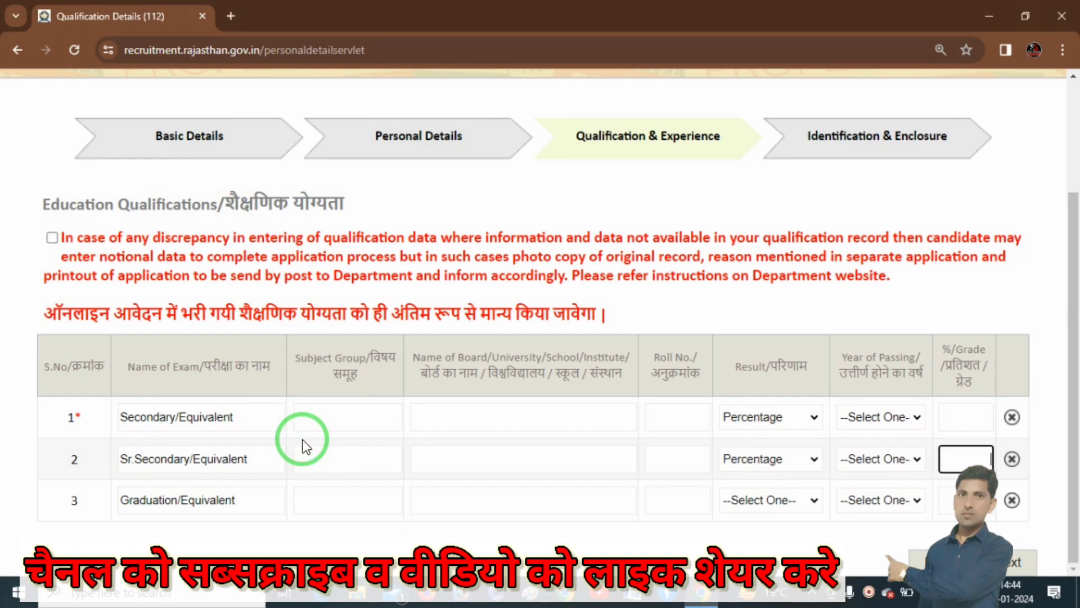
{"action": "left_click", "coordinate": [52, 238]}
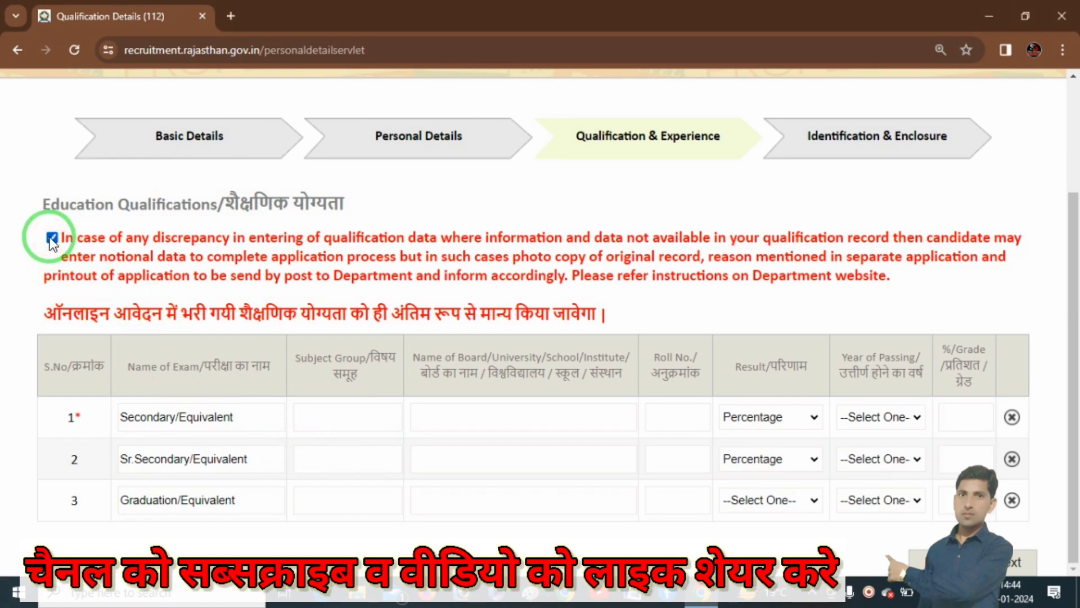
{"action": "key", "text": "ctrl+alt+d"}
{"action": "left_click_drag", "start_coordinate": [105, 427], "coordinate": [214, 430]}
{"action": "left_click_drag", "start_coordinate": [57, 434], "coordinate": [231, 431]}
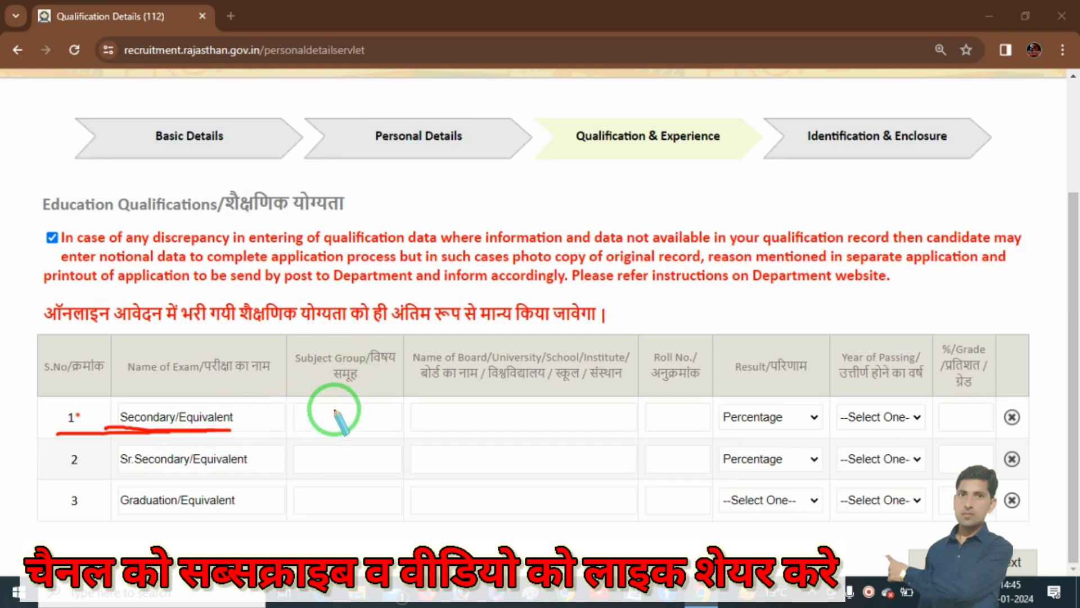
- Enter NOT APPLICABLE as the Secondary row's subject group
{"action": "left_click", "coordinate": [315, 422]}
{"action": "right_click", "coordinate": [306, 427]}
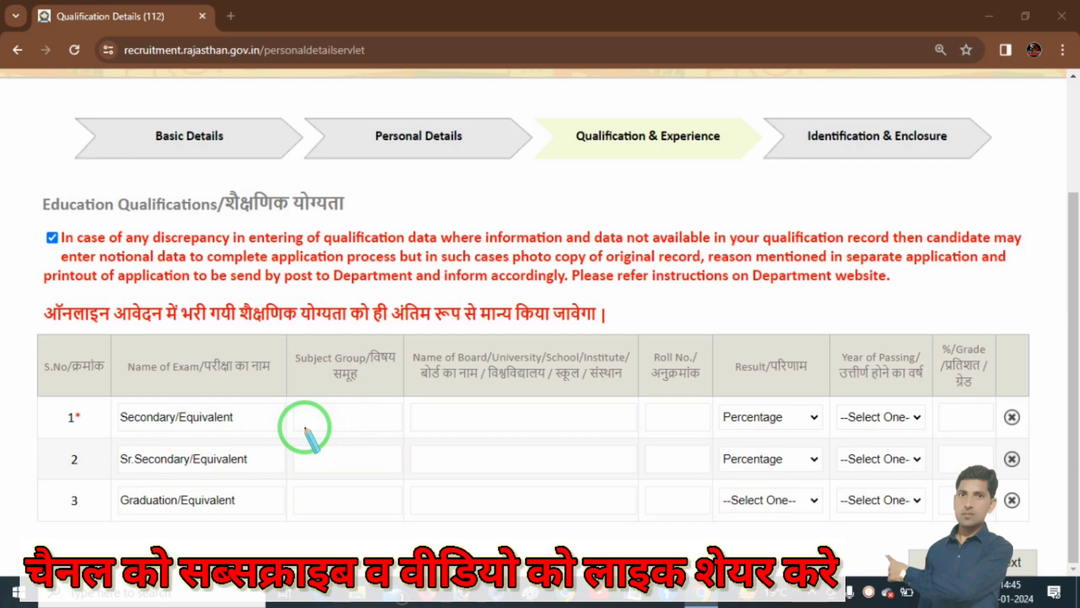
{"action": "key", "text": "Escape"}
{"action": "left_click", "coordinate": [323, 414]}
{"action": "type", "text": "not"}
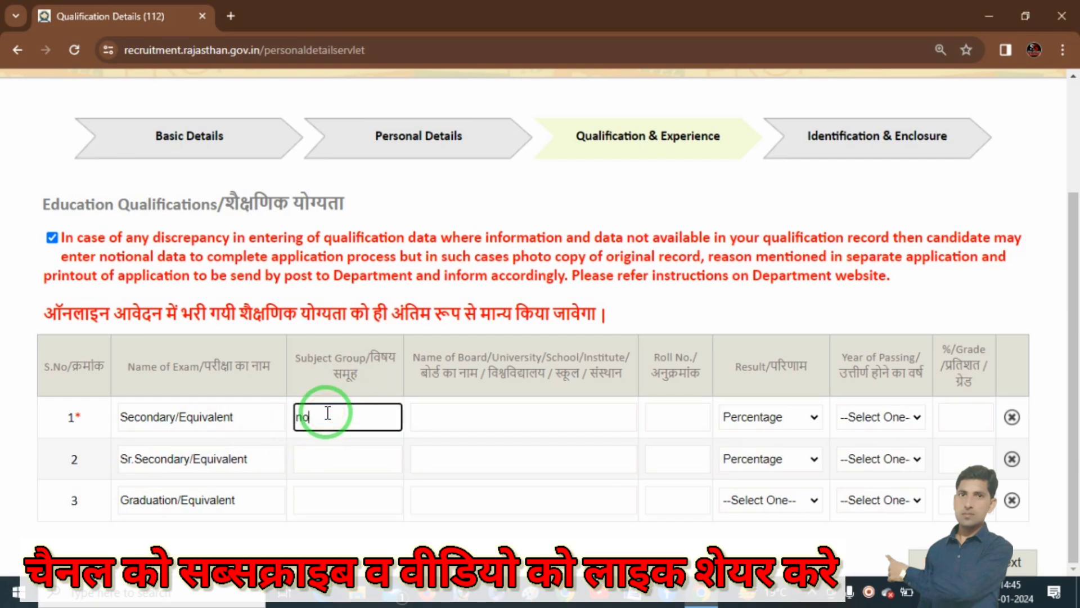
{"action": "key", "text": "BackSpace"}
{"action": "key", "text": "BackSpace"}
{"action": "key", "text": "BackSpace"}
{"action": "type", "text": "not"}
{"action": "key", "text": "BackSpace"}
{"action": "key", "text": "BackSpace"}
{"action": "key", "text": "BackSpace"}
{"action": "type", "text": "NOT APPLICABLE"}
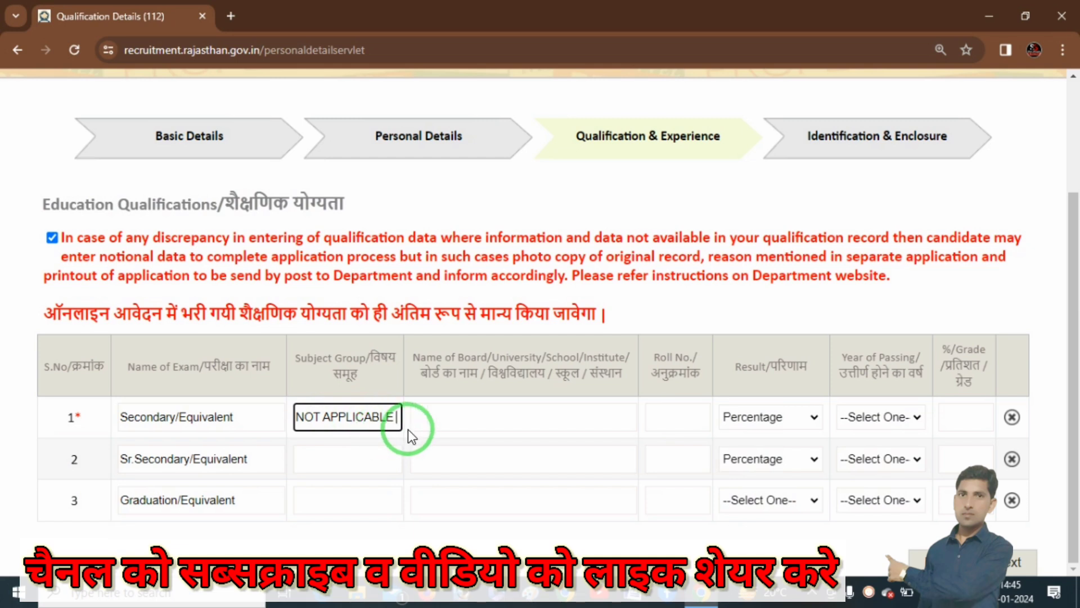
- Enter RBSE AJMER as the Secondary board and fill in the candidate's roll number
{"action": "left_click", "coordinate": [488, 421]}
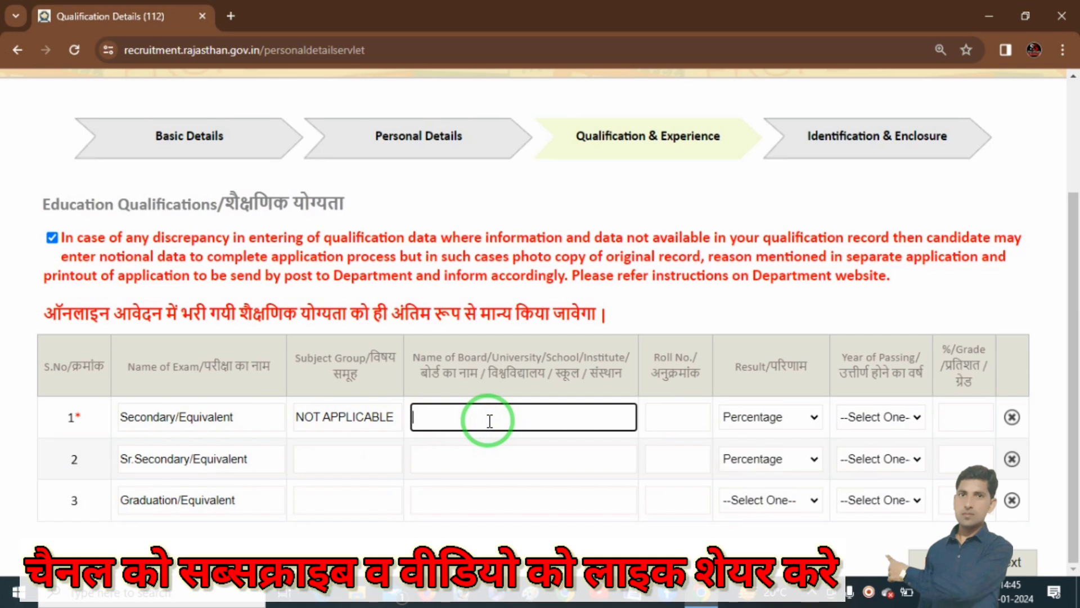
{"action": "key", "text": "Tab"}
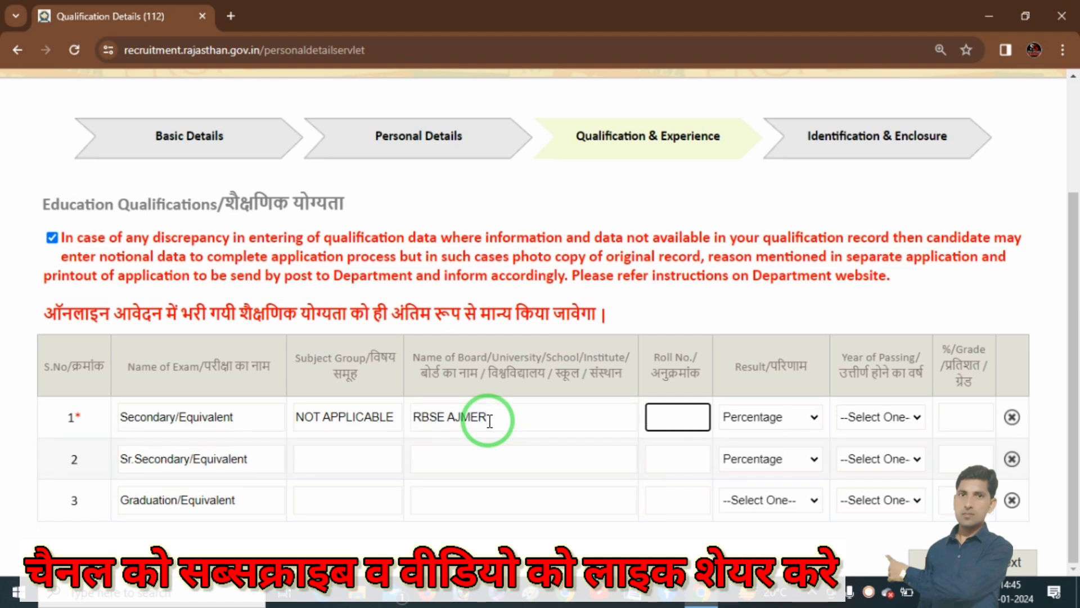
- Try the CGPA and Result Awaited/Appearing options in row 1's result type
{"action": "left_click", "coordinate": [806, 429]}
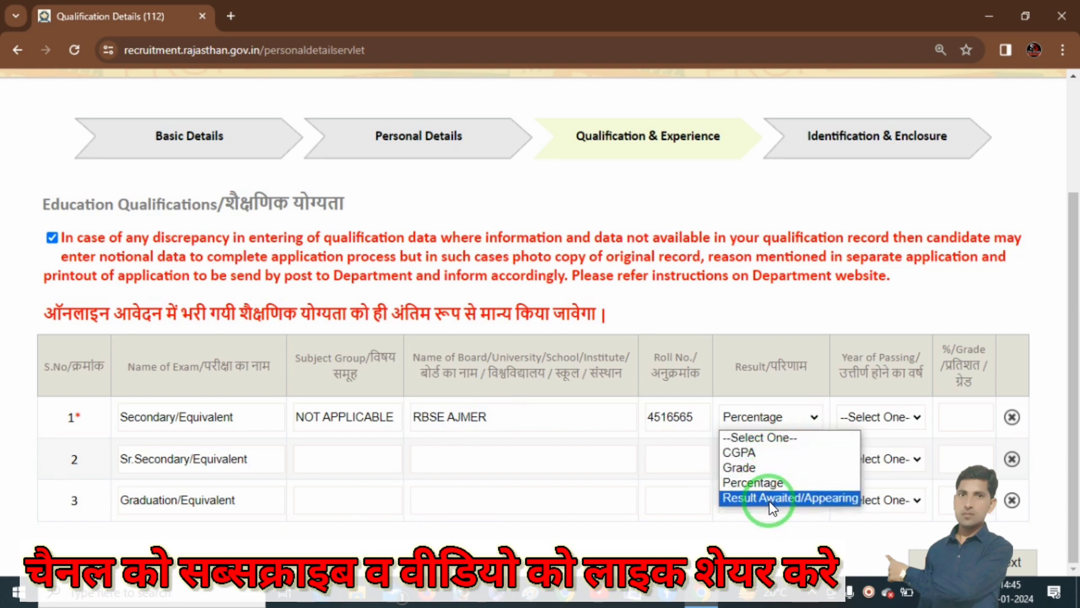
{"action": "left_click", "coordinate": [762, 454]}
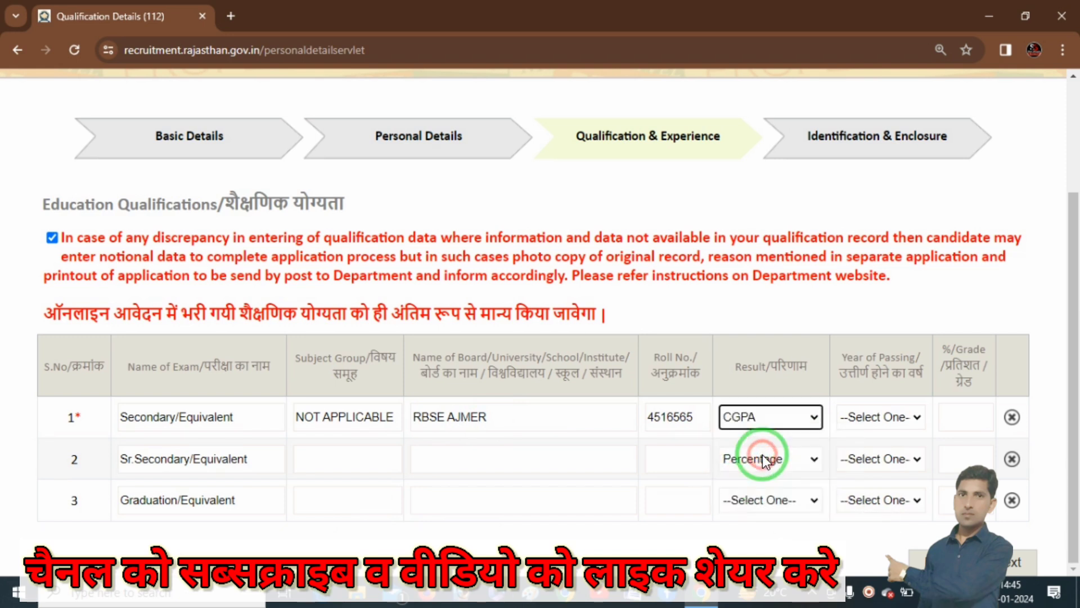
{"action": "left_click", "coordinate": [863, 420]}
{"action": "left_click", "coordinate": [879, 420]}
{"action": "left_click", "coordinate": [784, 421]}
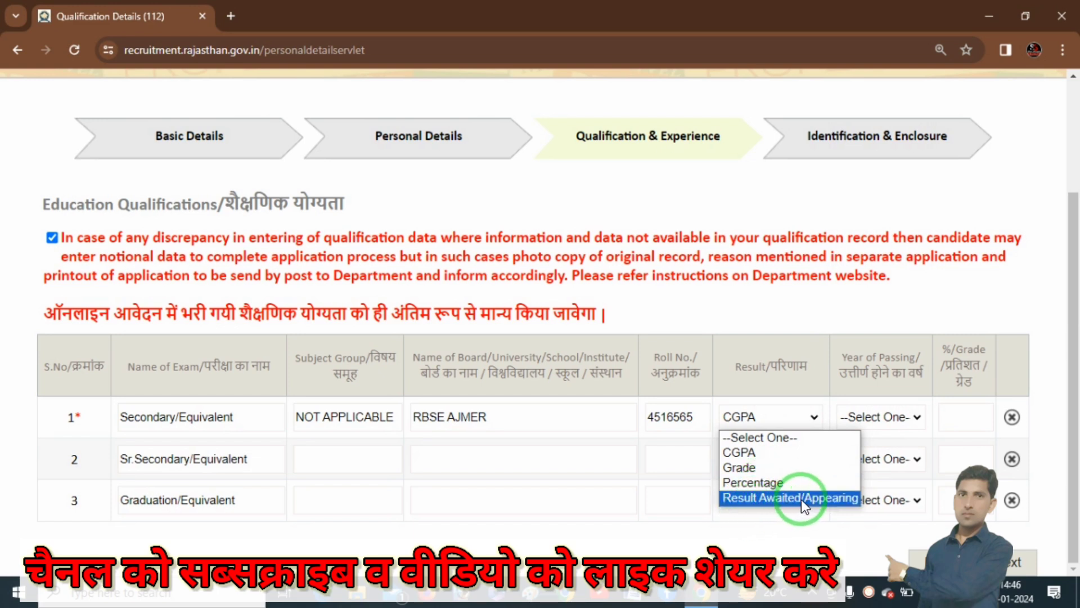
{"action": "left_click", "coordinate": [801, 498]}
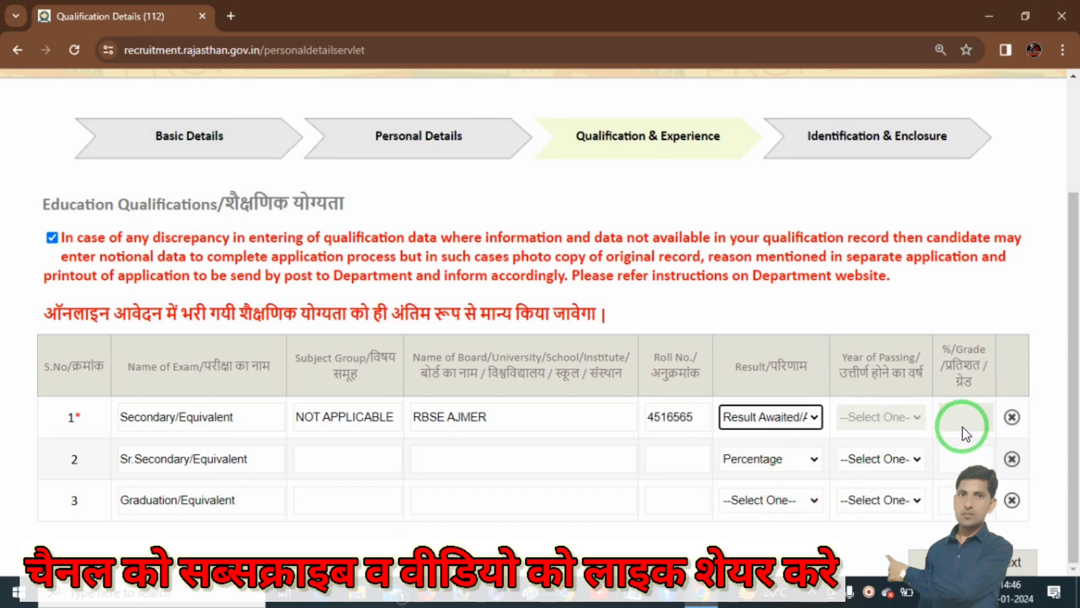
{"action": "key", "text": "ctrl+2"}
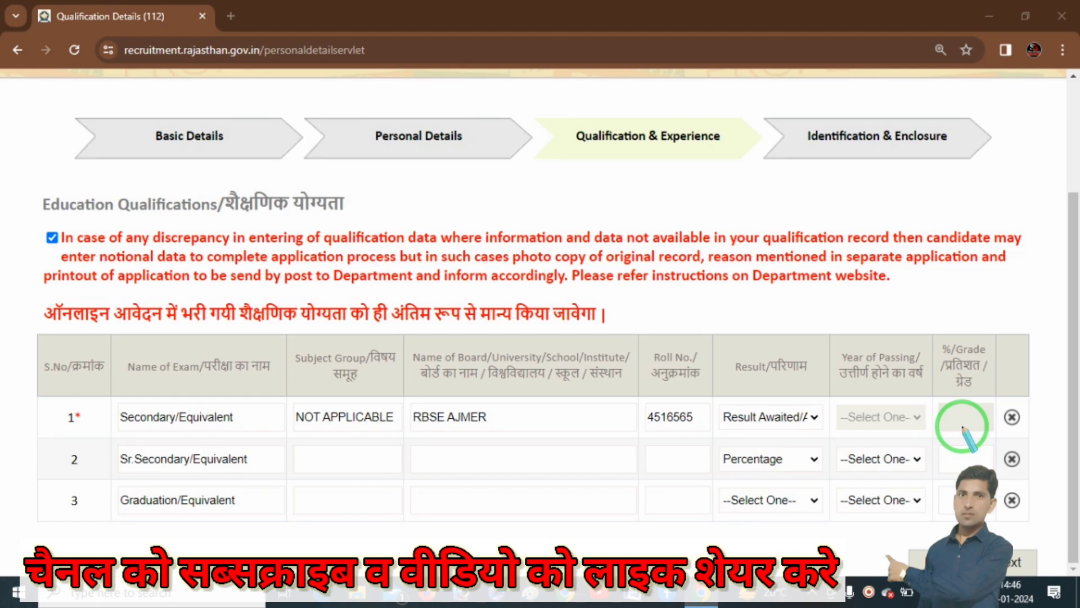
{"action": "mouse_move", "coordinate": [840, 434]}
{"action": "left_mouse_down"}
{"action": "mouse_move", "coordinate": [997, 426]}
{"action": "mouse_move", "coordinate": [934, 402]}
{"action": "mouse_move", "coordinate": [842, 414]}
{"action": "mouse_move", "coordinate": [850, 436]}
{"action": "left_mouse_up"}
{"action": "key", "text": "e"}
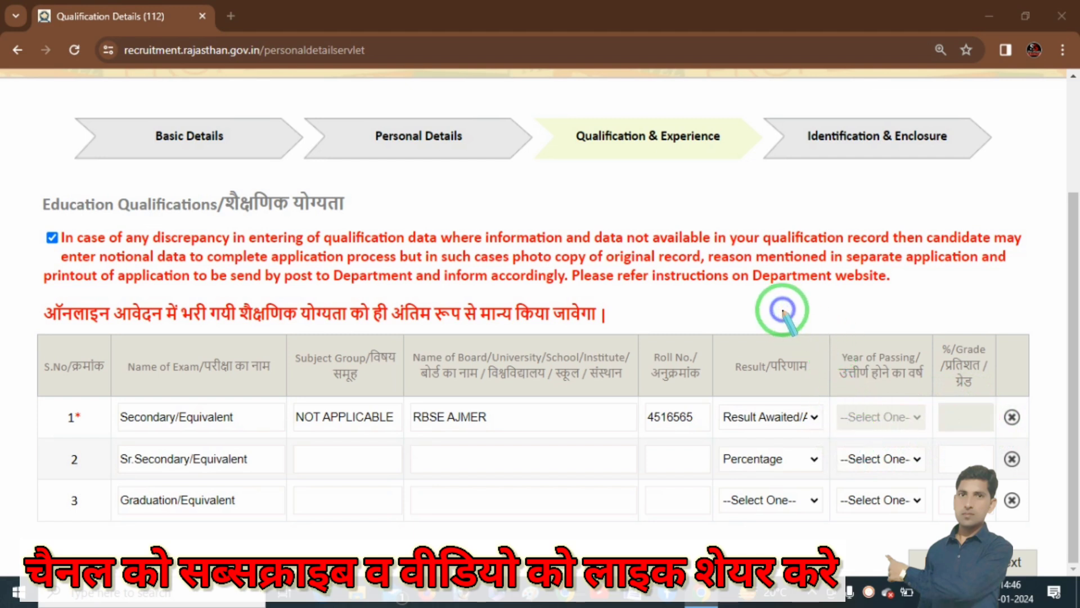
{"action": "key", "text": "Escape"}
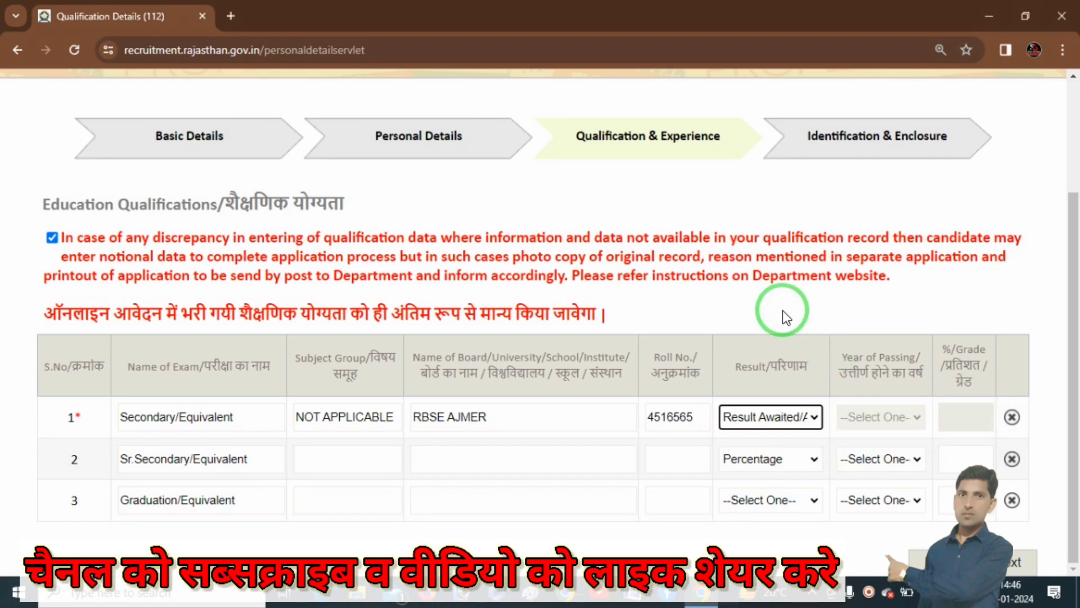
- Set row 1's result to Percentage, passing year 2019 and 75.25 percent
{"action": "left_click", "coordinate": [798, 416]}
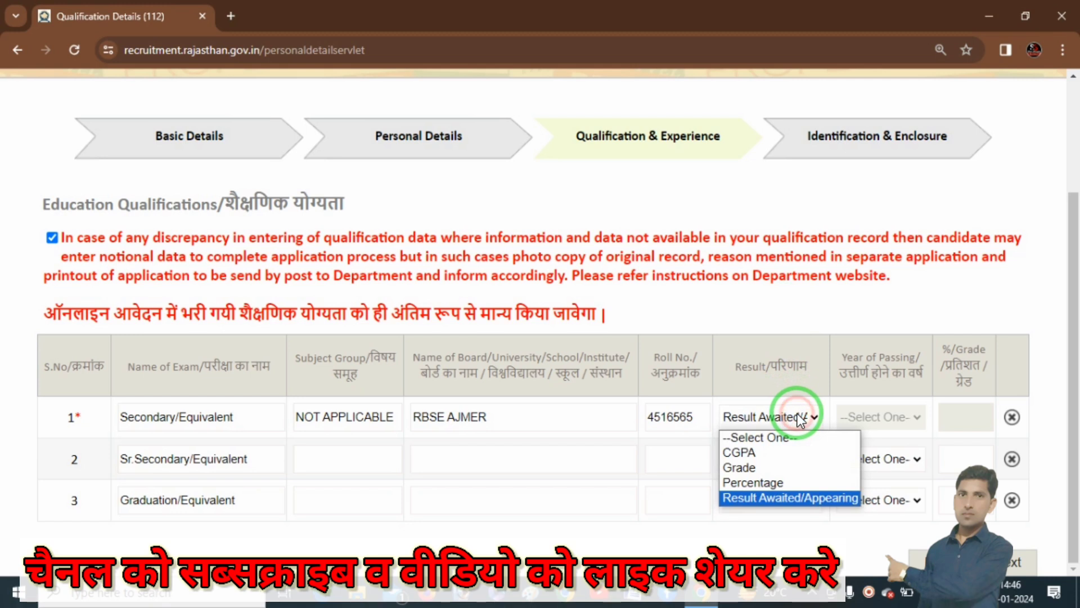
{"action": "left_click", "coordinate": [764, 482]}
{"action": "left_click", "coordinate": [893, 420]}
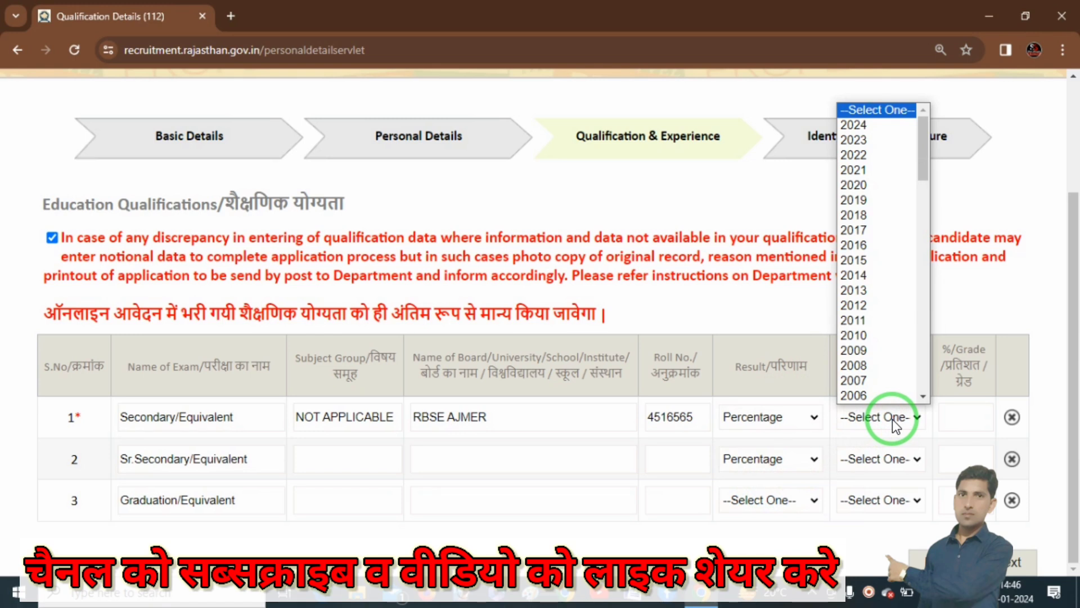
{"action": "type", "text": "2019"}
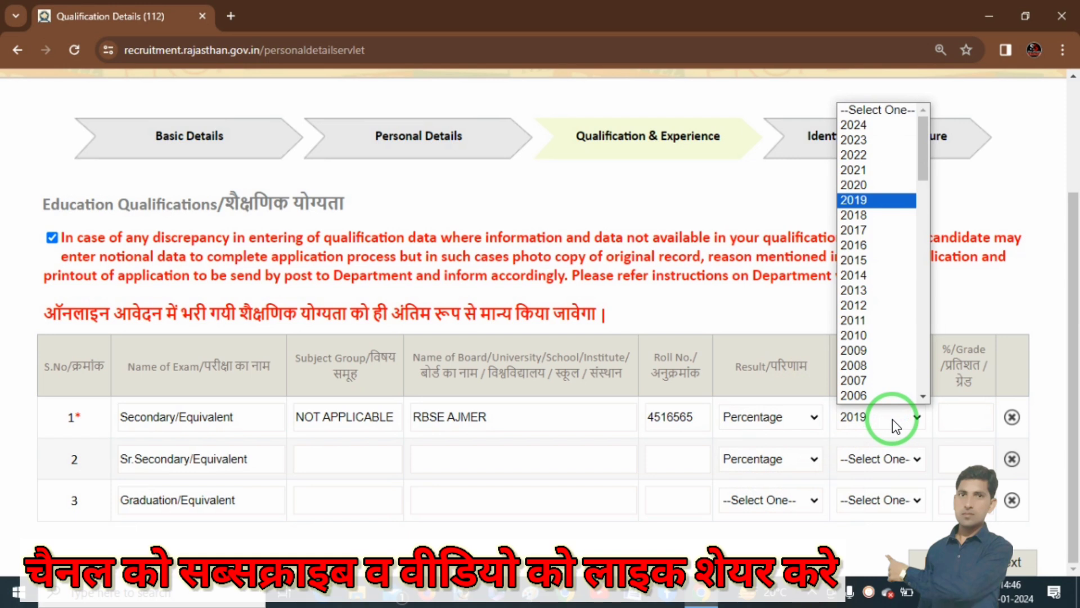
{"action": "key", "text": "Return"}
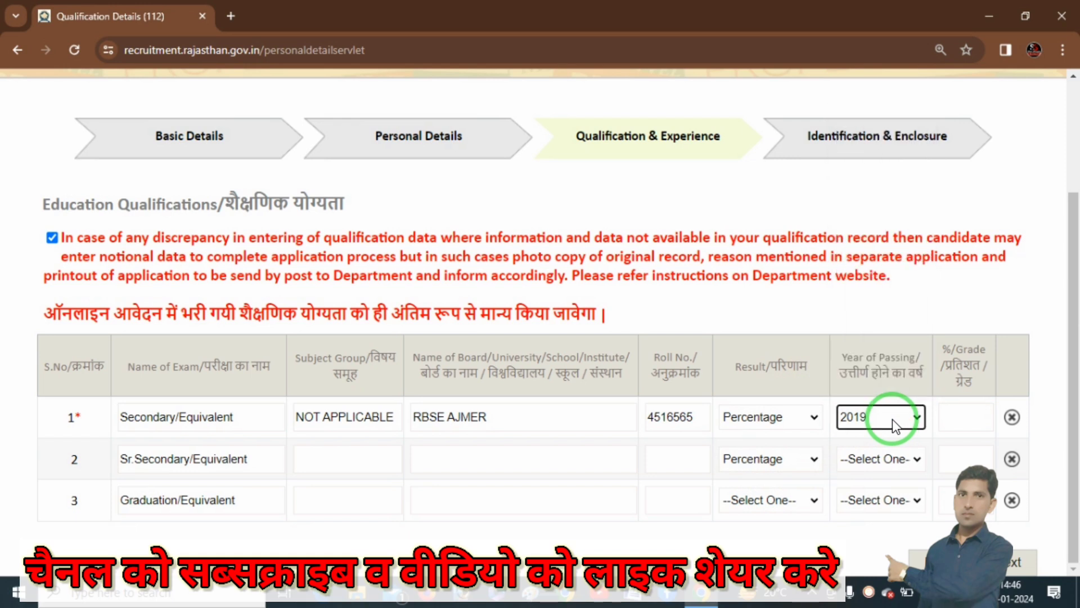
{"action": "left_click", "coordinate": [971, 417]}
{"action": "type", "text": "75"}
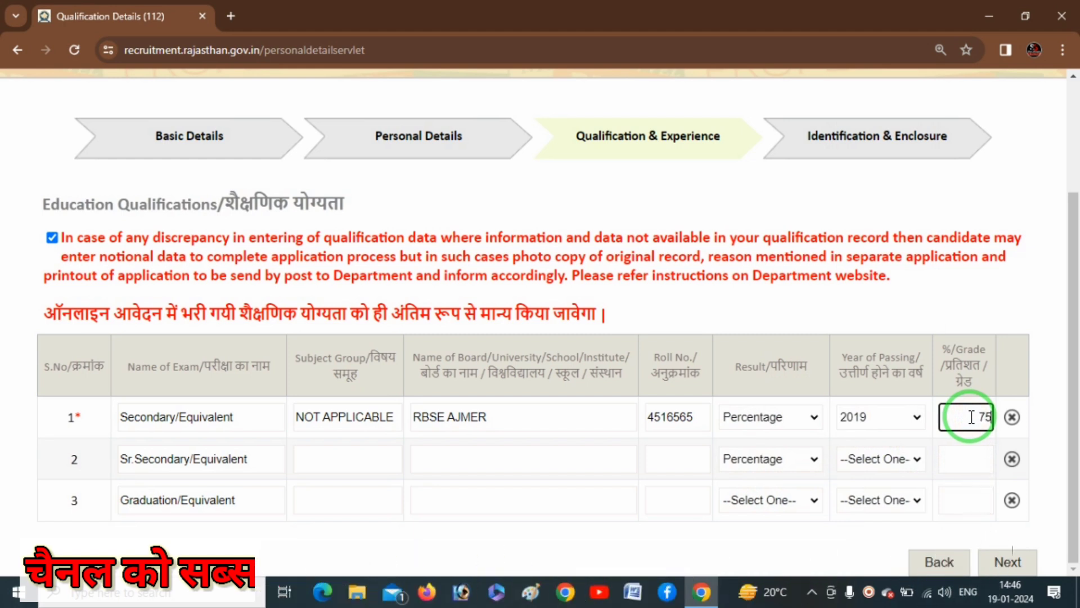
{"action": "type", "text": ".25"}
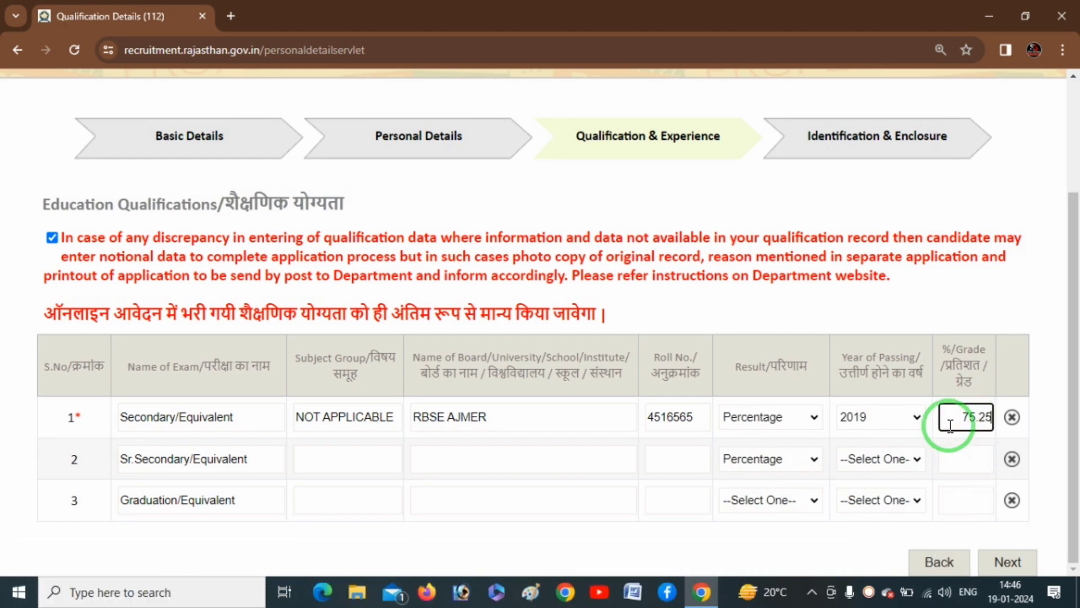
{"action": "key", "text": "ctrl+2"}
{"action": "mouse_move", "coordinate": [103, 475]}
{"action": "left_mouse_down"}
{"action": "mouse_move", "coordinate": [169, 482]}
{"action": "mouse_move", "coordinate": [259, 461]}
{"action": "mouse_move", "coordinate": [145, 432]}
{"action": "mouse_move", "coordinate": [99, 467]}
{"action": "mouse_move", "coordinate": [141, 477]}
{"action": "left_mouse_up"}
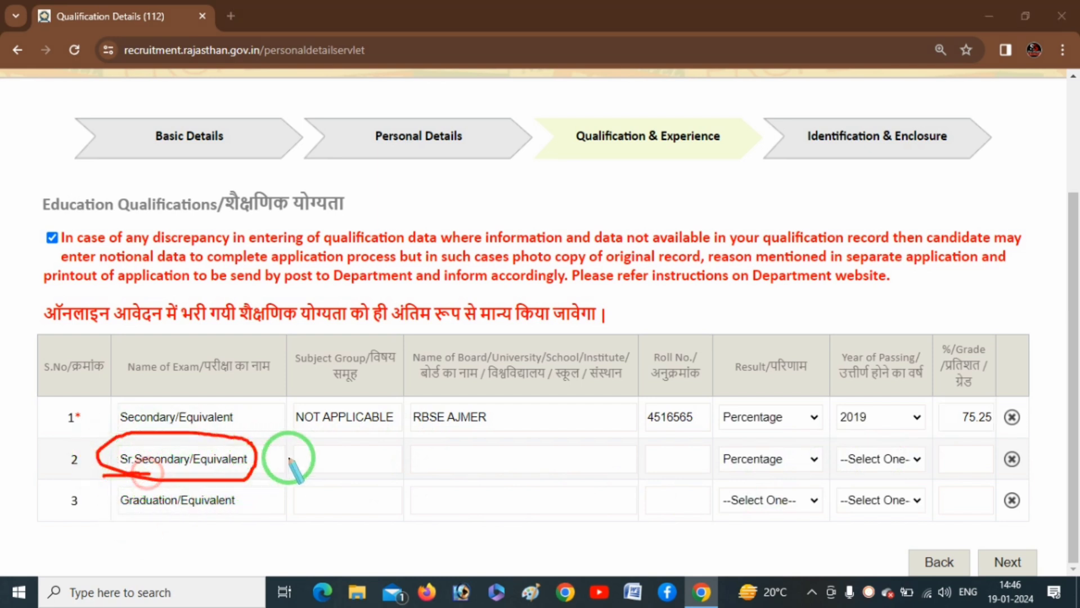
- Enter ARTS as the Sr.Secondary subject group and fill in board RBSE AJMER
{"action": "left_click_drag", "start_coordinate": [304, 462], "coordinate": [373, 453]}
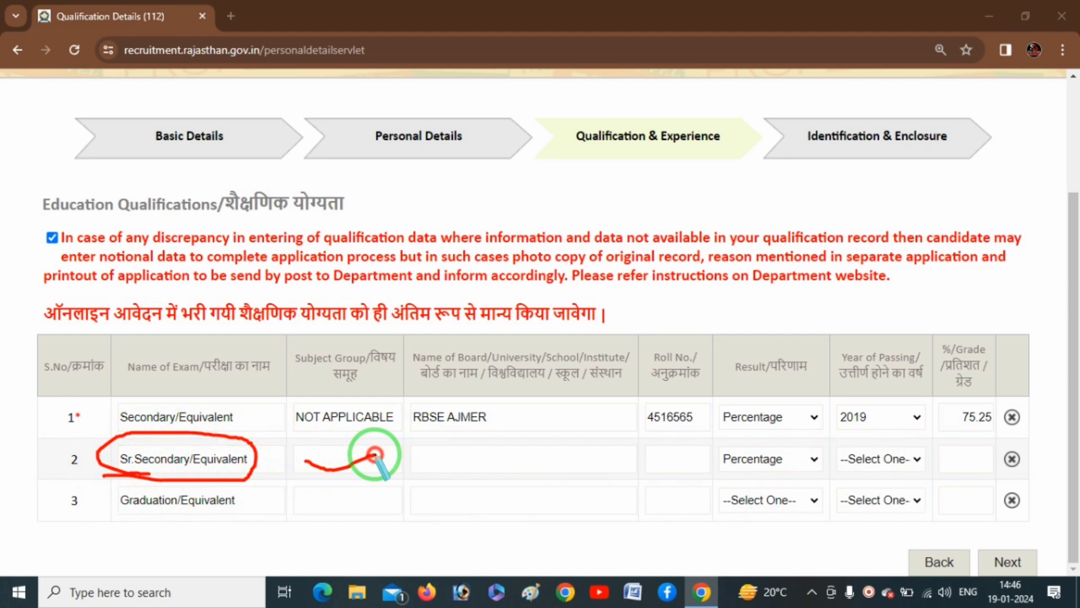
{"action": "right_click", "coordinate": [329, 499]}
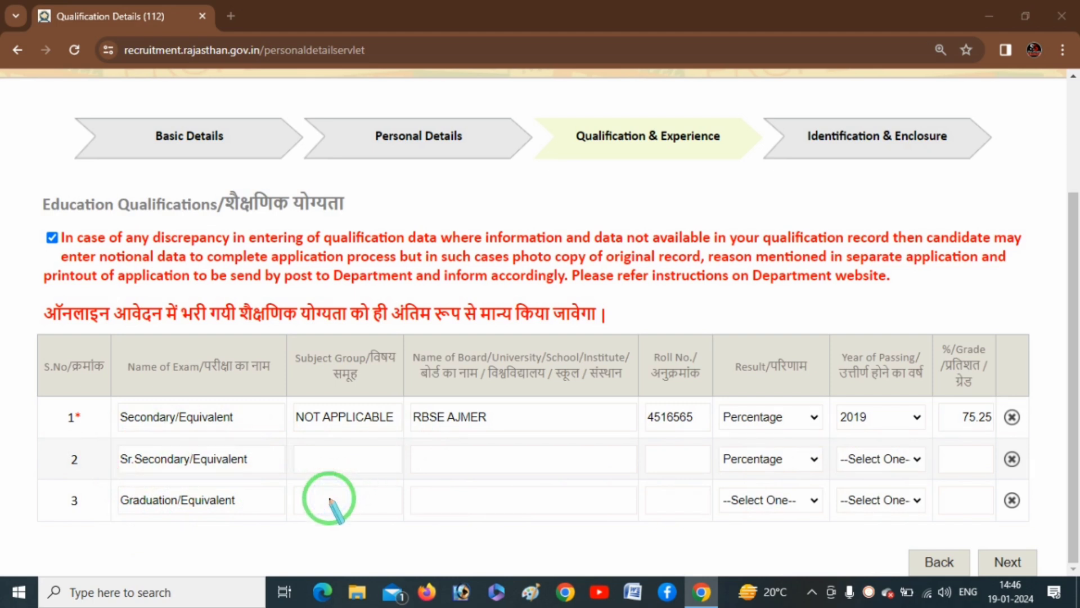
{"action": "key", "text": "Escape"}
{"action": "left_click", "coordinate": [345, 464]}
{"action": "type", "text": "ARTS"}
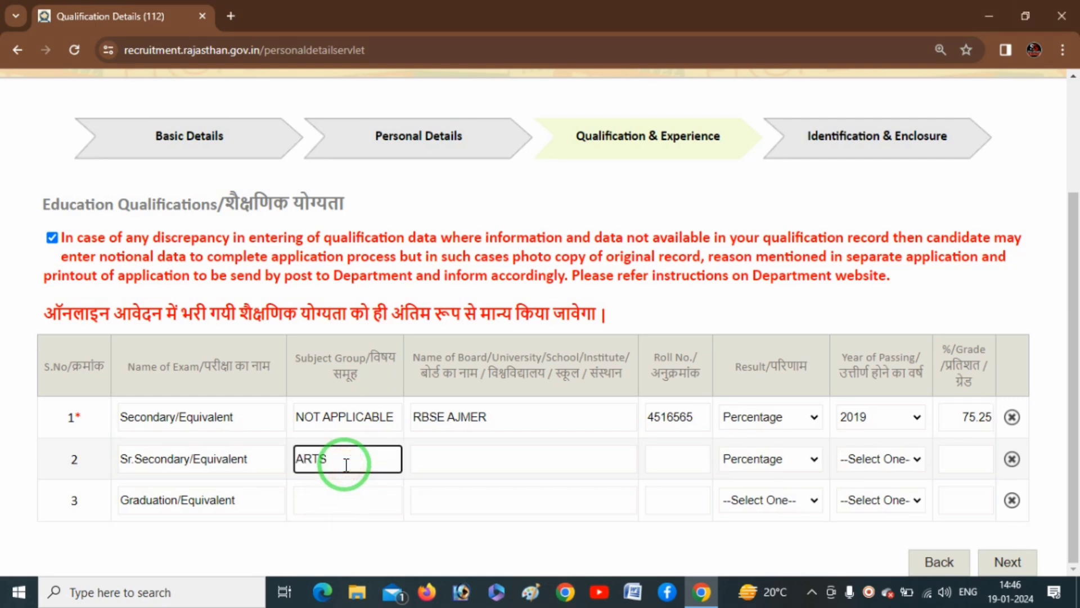
{"action": "left_click", "coordinate": [485, 459]}
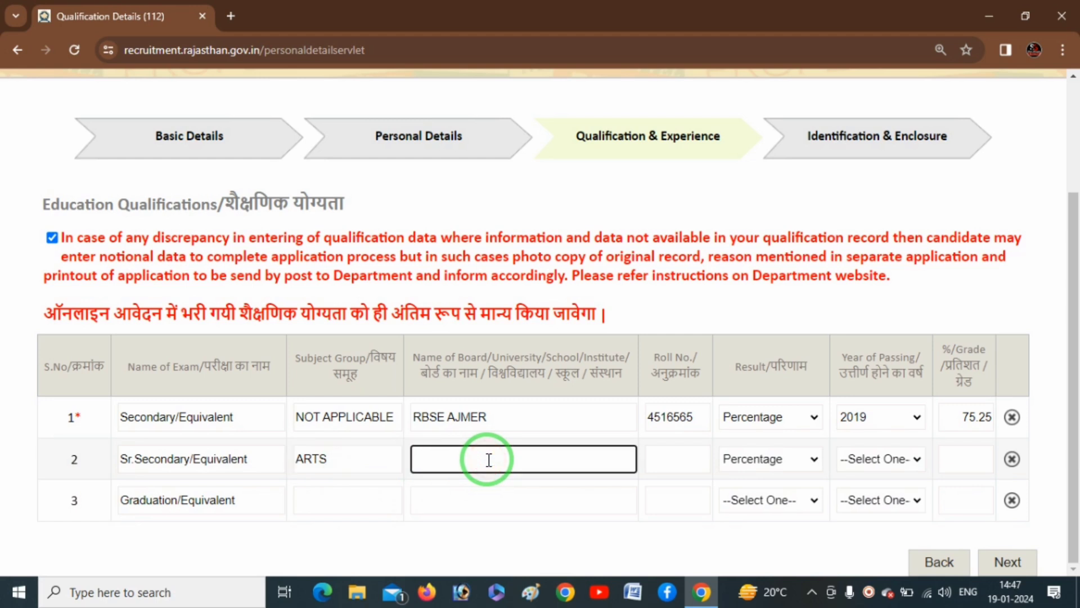
{"action": "key", "text": "ctrl+2"}
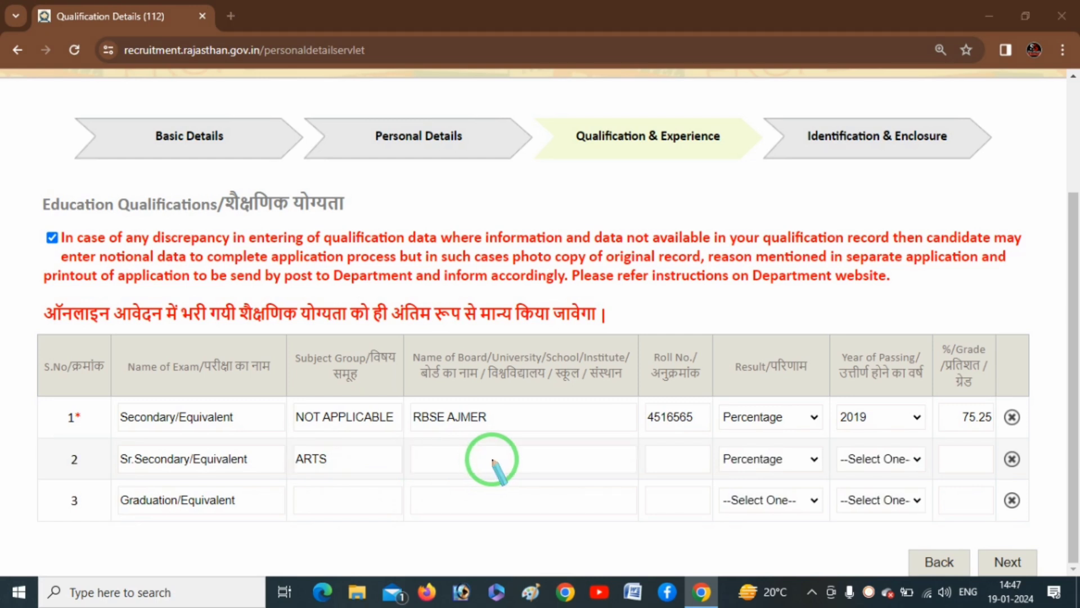
{"action": "left_click", "coordinate": [494, 461]}
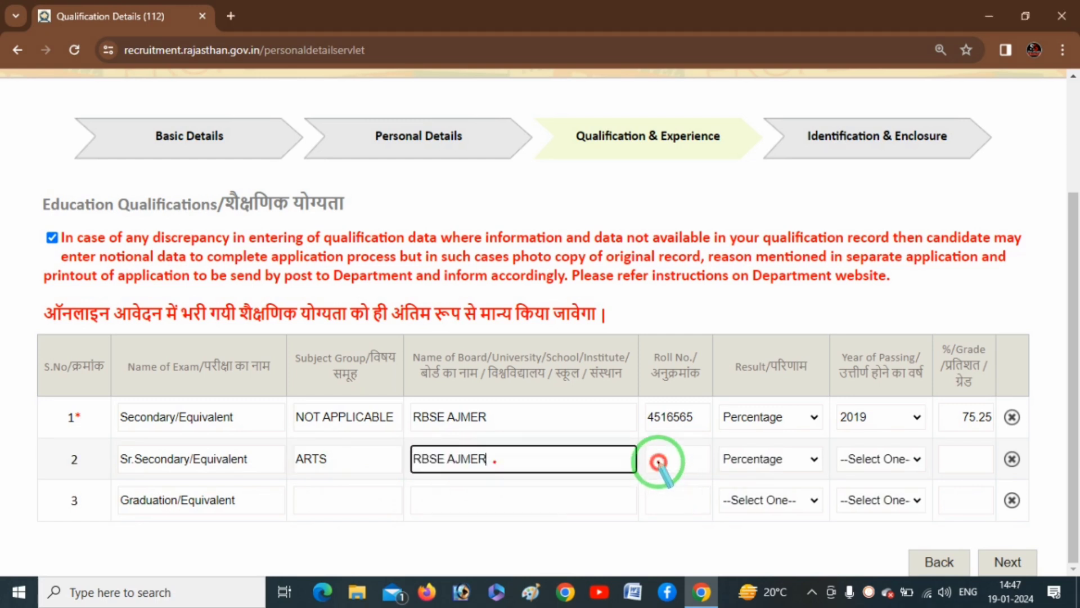
{"action": "left_click_drag", "start_coordinate": [659, 462], "coordinate": [705, 452]}
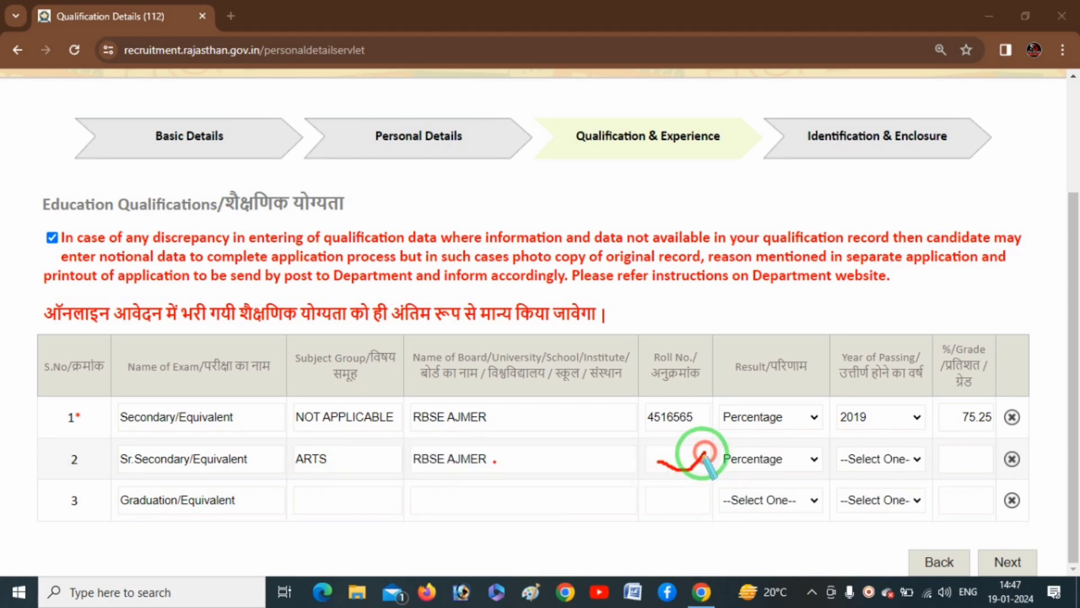
{"action": "key", "text": "e"}
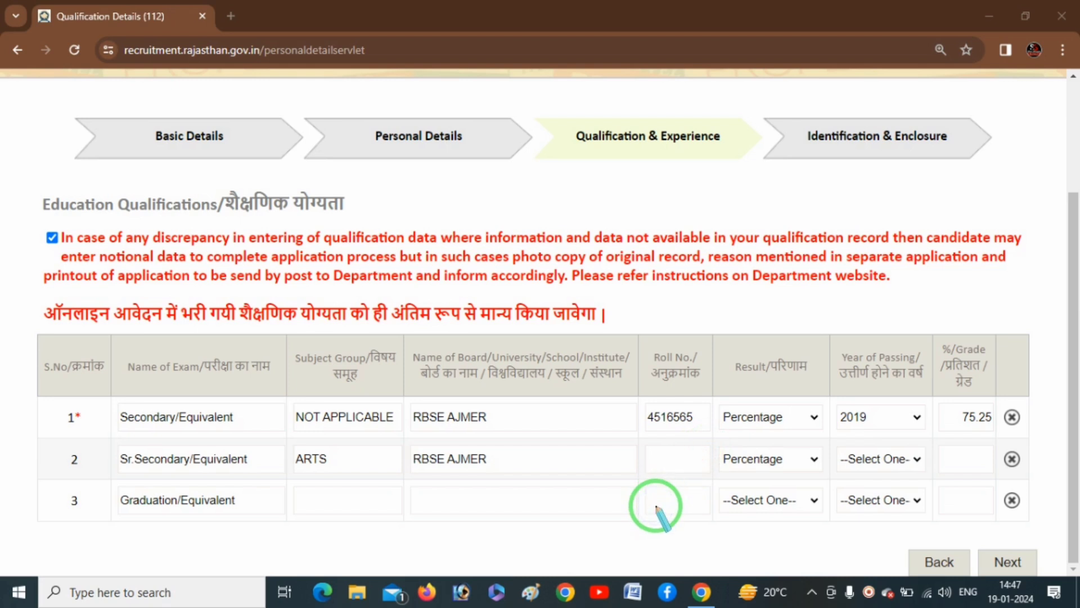
- Set row 2's result to Percentage, passing year 2021 and 60.22 percent
{"action": "left_click", "coordinate": [744, 460]}
{"action": "left_click", "coordinate": [750, 525]}
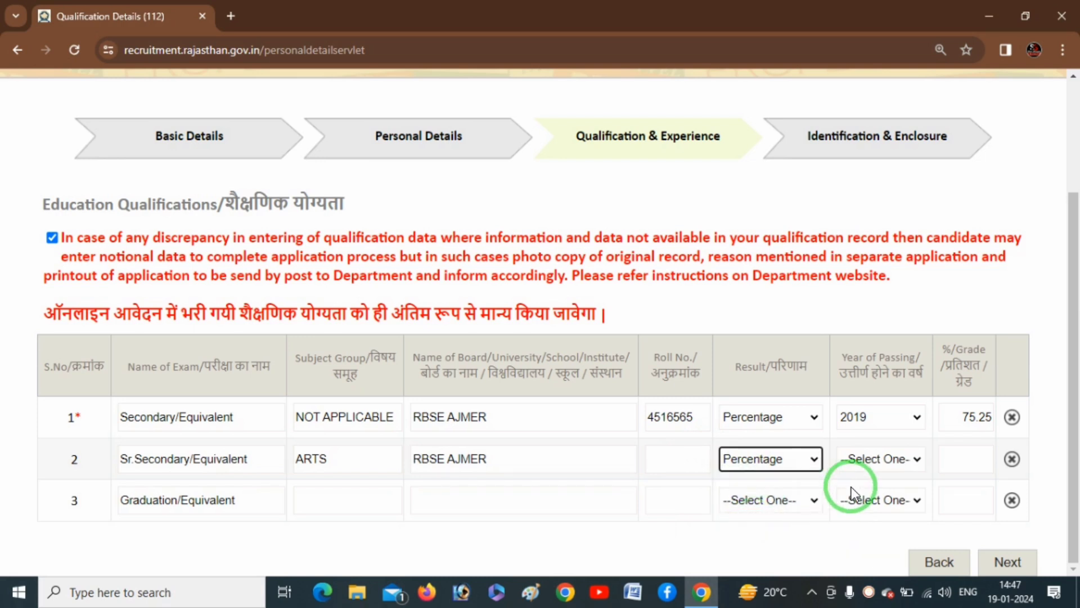
{"action": "left_click", "coordinate": [892, 466]}
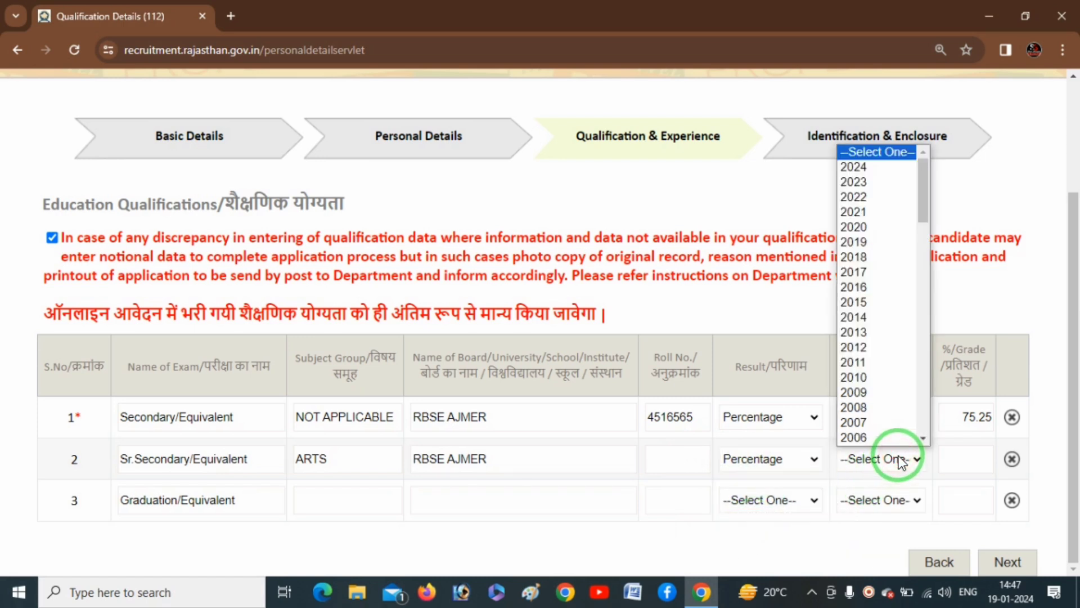
{"action": "key", "text": "Down"}
{"action": "key", "text": "Down"}
{"action": "key", "text": "Down"}
{"action": "key", "text": "Down"}
{"action": "key", "text": "Return"}
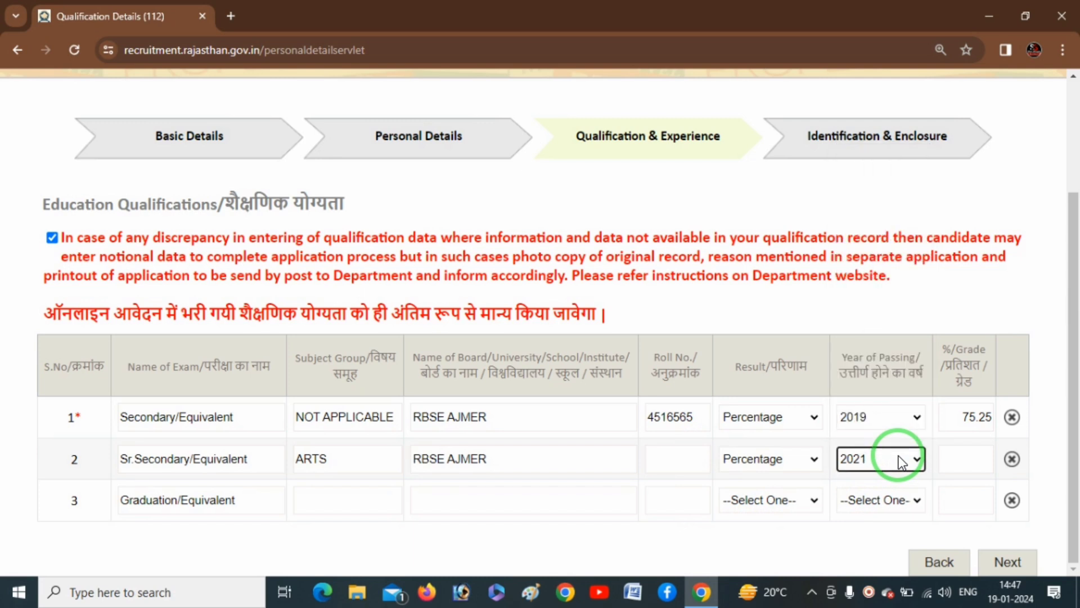
{"action": "left_click", "coordinate": [975, 459]}
{"action": "type", "text": "60.22"}
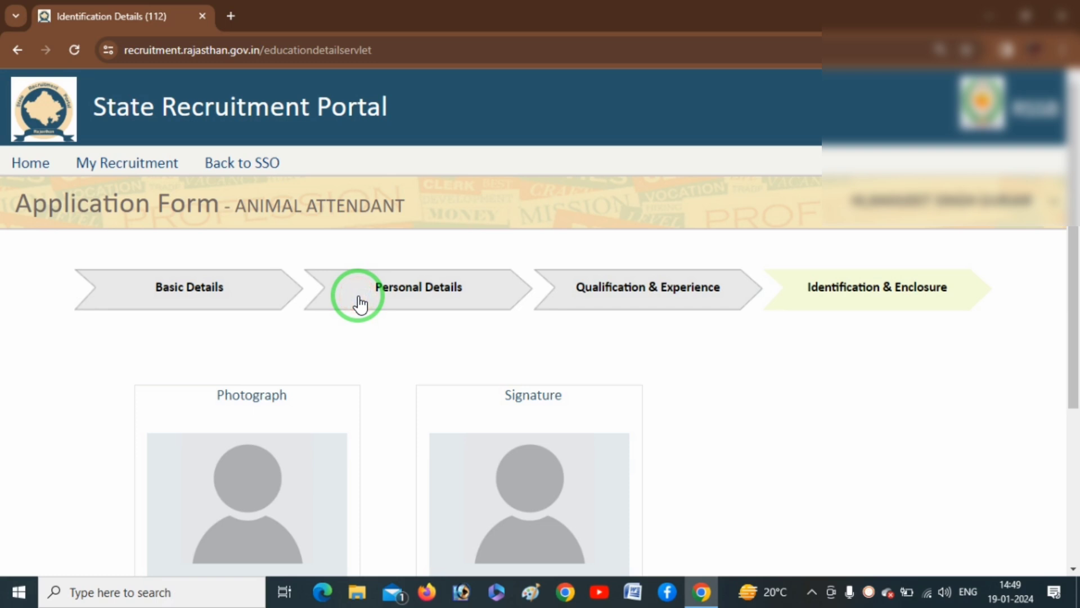
{"action": "scroll", "coordinate": [592, 323], "scroll_direction": "down", "scroll_amount": 4}
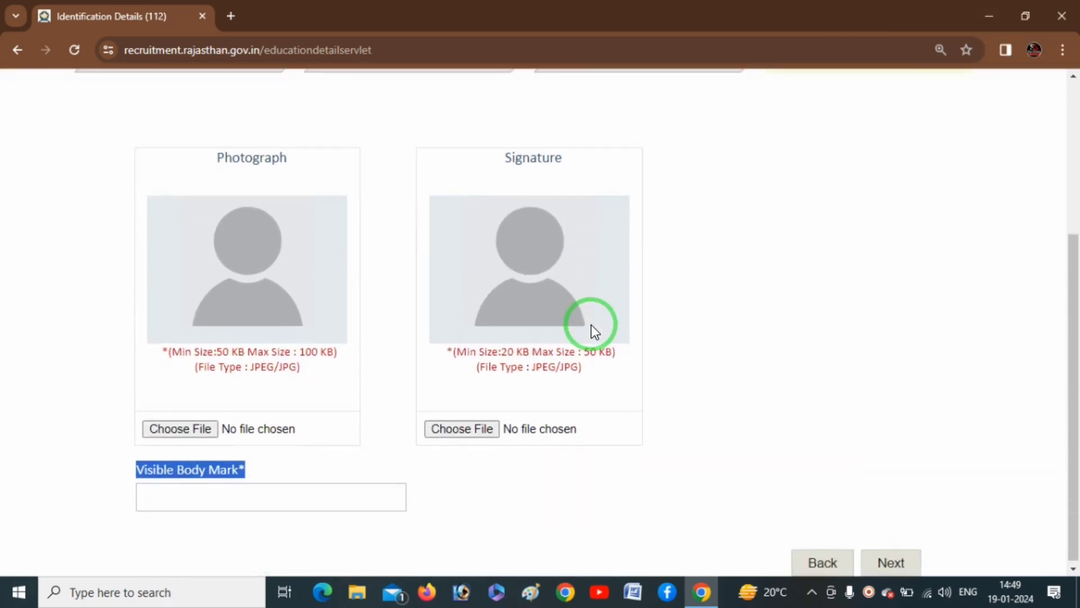
{"action": "key", "text": "ctrl+alt+d"}
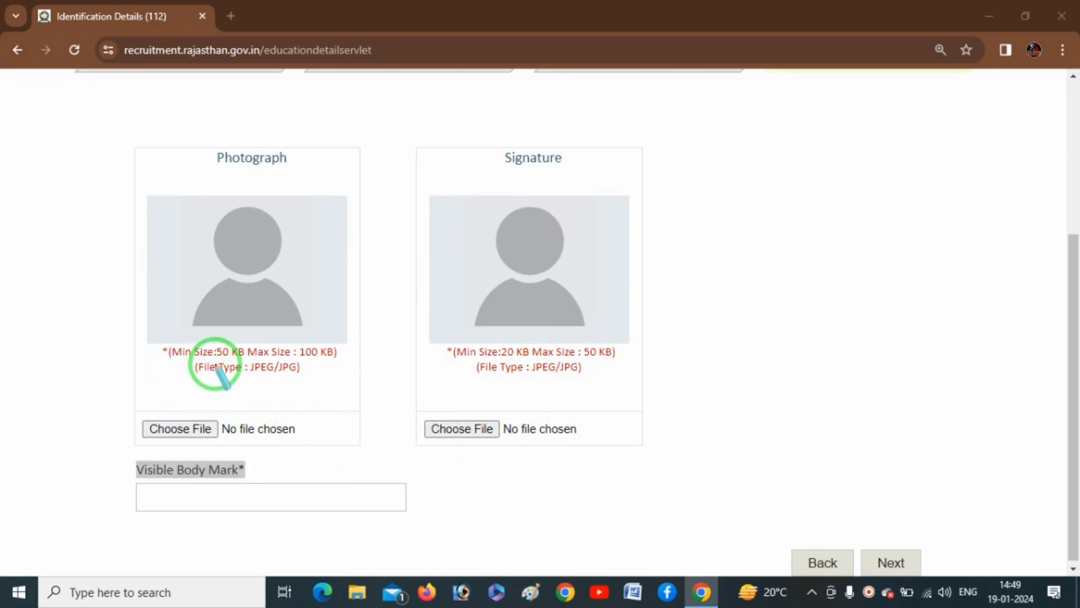
{"action": "left_click_drag", "start_coordinate": [216, 362], "coordinate": [325, 363]}
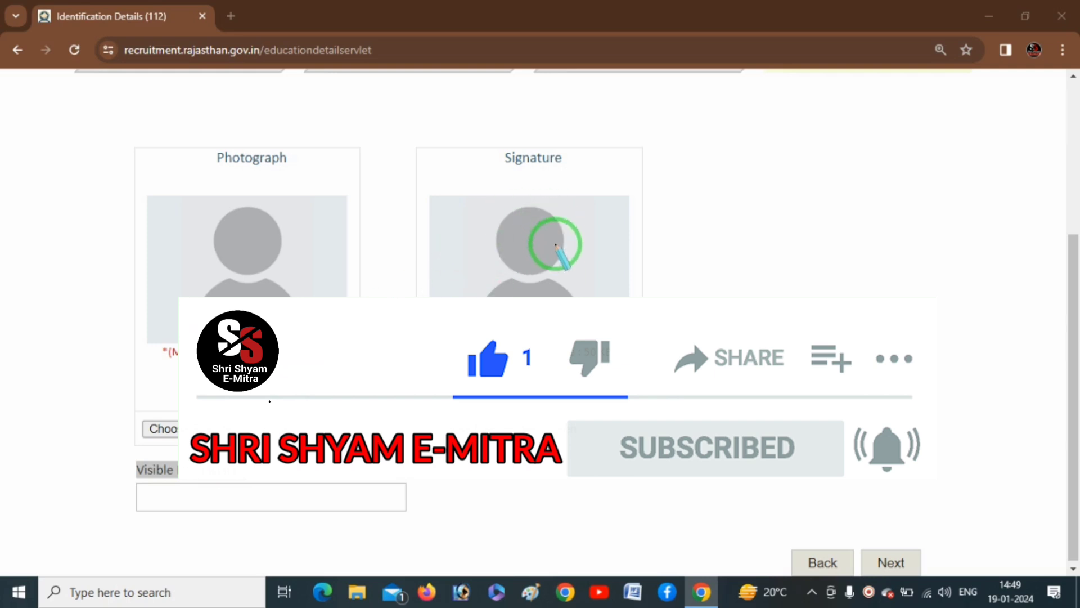
{"action": "left_click_drag", "start_coordinate": [498, 359], "coordinate": [603, 362]}
{"action": "left_click_drag", "start_coordinate": [510, 379], "coordinate": [598, 378]}
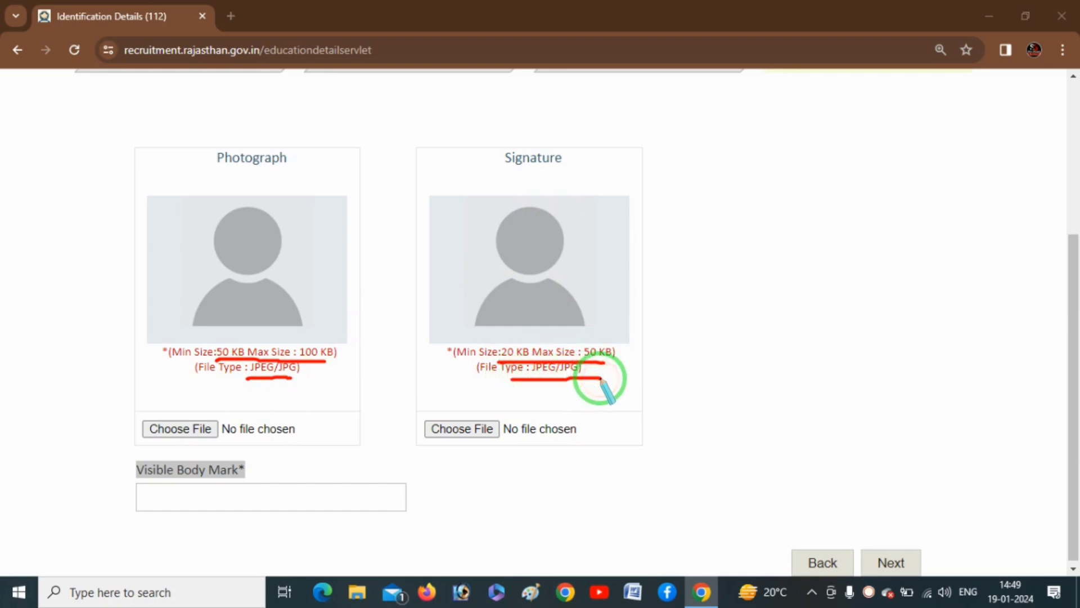
{"action": "mouse_move", "coordinate": [140, 443]}
{"action": "left_mouse_down"}
{"action": "mouse_move", "coordinate": [231, 436]}
{"action": "mouse_move", "coordinate": [212, 405]}
{"action": "mouse_move", "coordinate": [133, 405]}
{"action": "mouse_move", "coordinate": [160, 443]}
{"action": "left_mouse_up"}
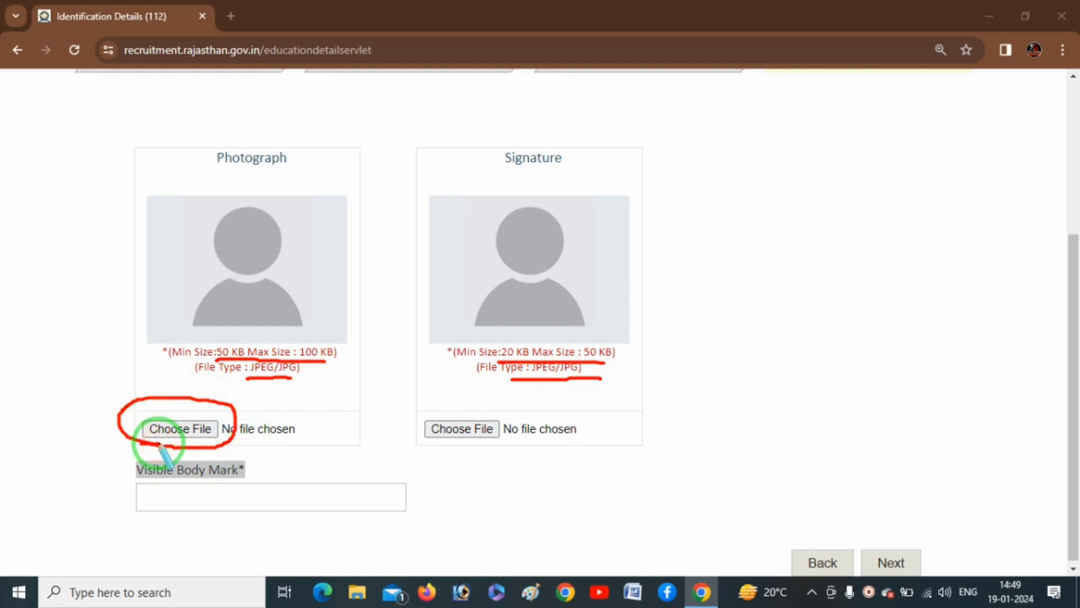
{"action": "right_click", "coordinate": [512, 483]}
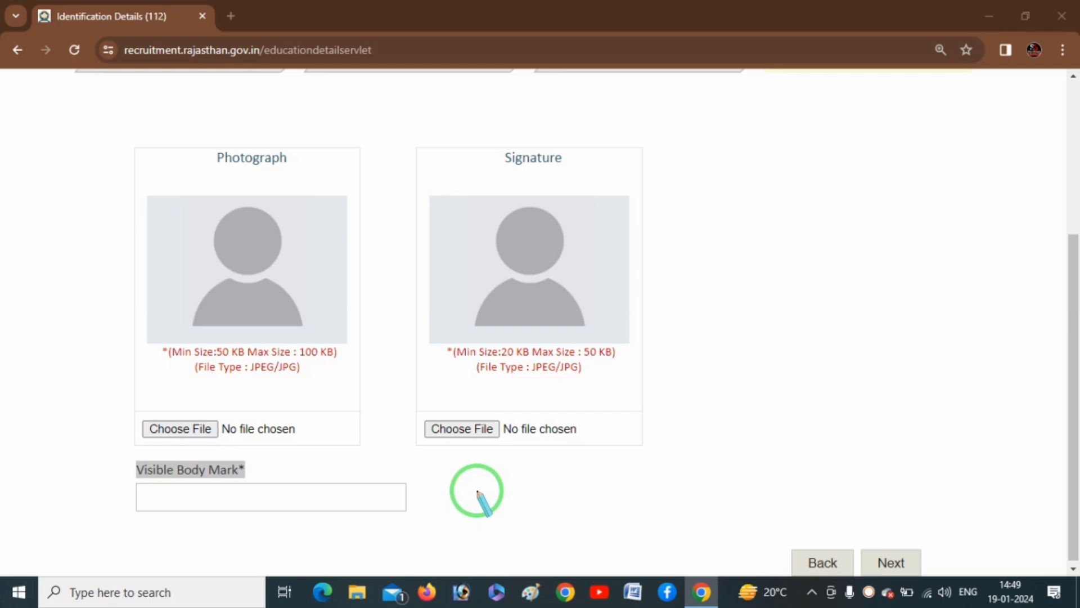
{"action": "right_click", "coordinate": [500, 491]}
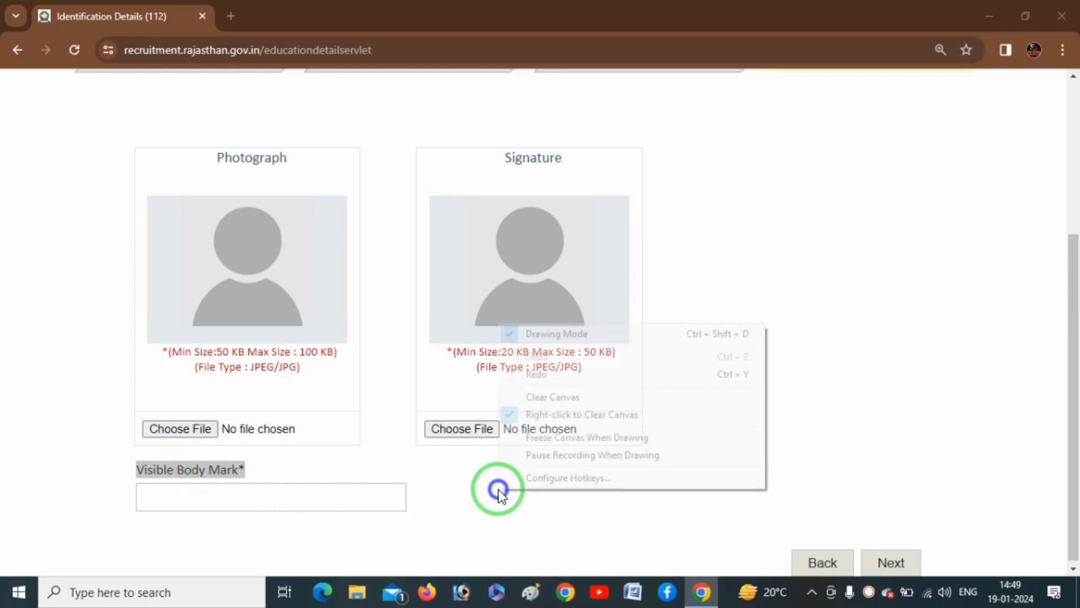
{"action": "left_click", "coordinate": [451, 518]}
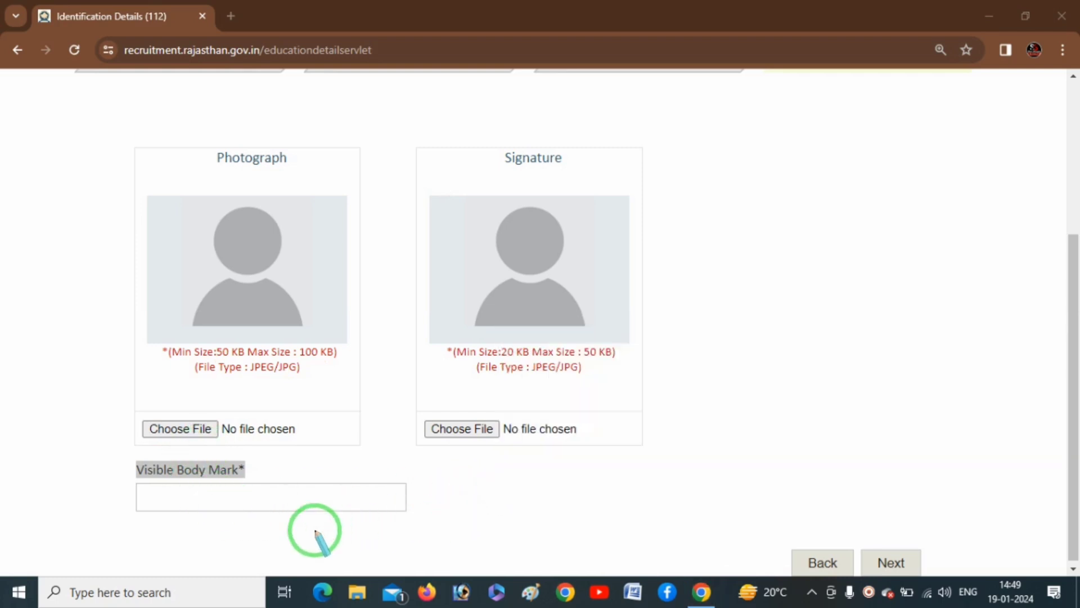
- Enter NO MARKS as the Visible Body Mark and proceed to the Application Preview
{"action": "left_click", "coordinate": [304, 497]}
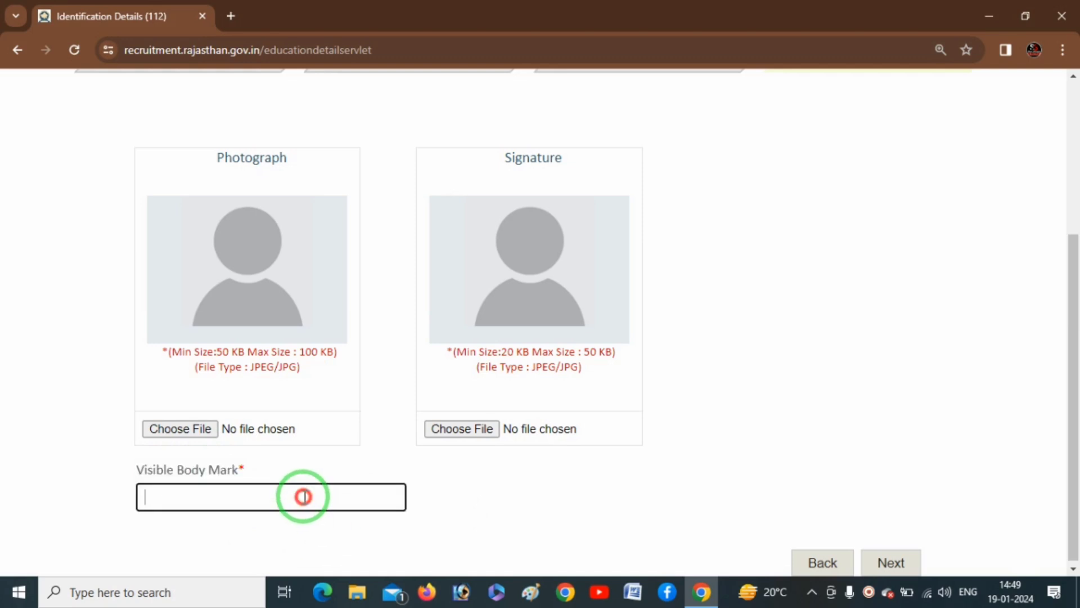
{"action": "type", "text": "NO MARKS"}
{"action": "scroll", "coordinate": [374, 483], "scroll_direction": "down", "scroll_amount": 1}
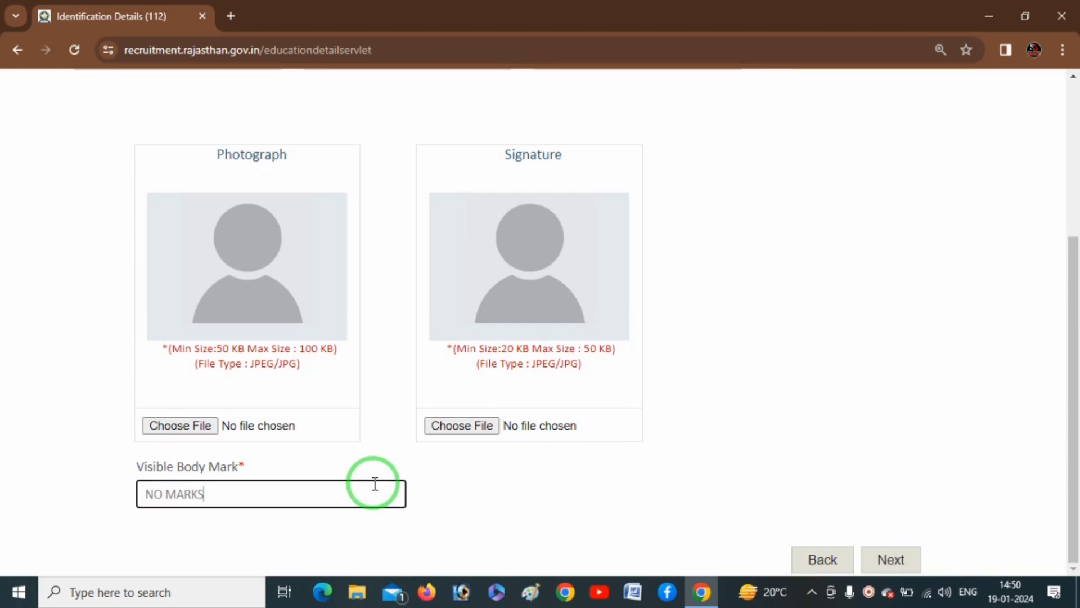
{"action": "left_click", "coordinate": [895, 565]}
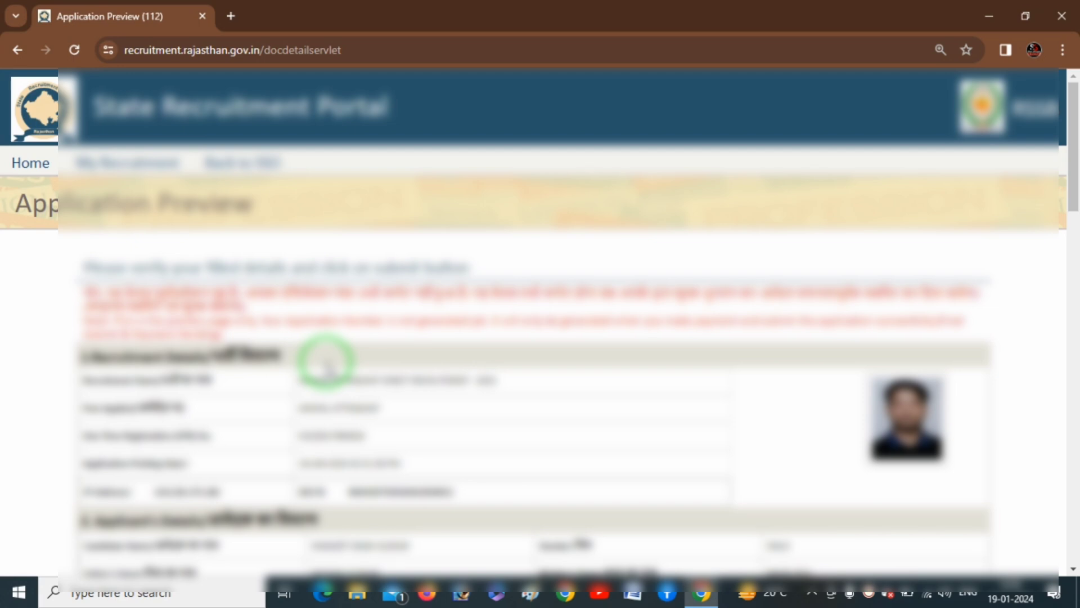
{"action": "scroll", "coordinate": [371, 332], "scroll_direction": "down", "scroll_amount": 3}
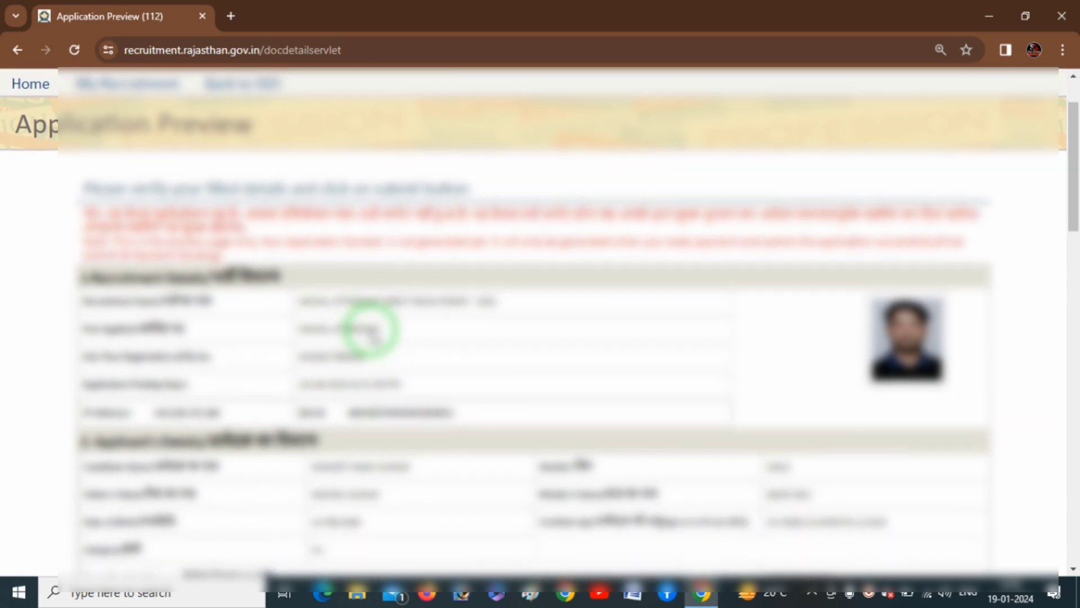
{"action": "scroll", "coordinate": [371, 332], "scroll_direction": "down", "scroll_amount": 1}
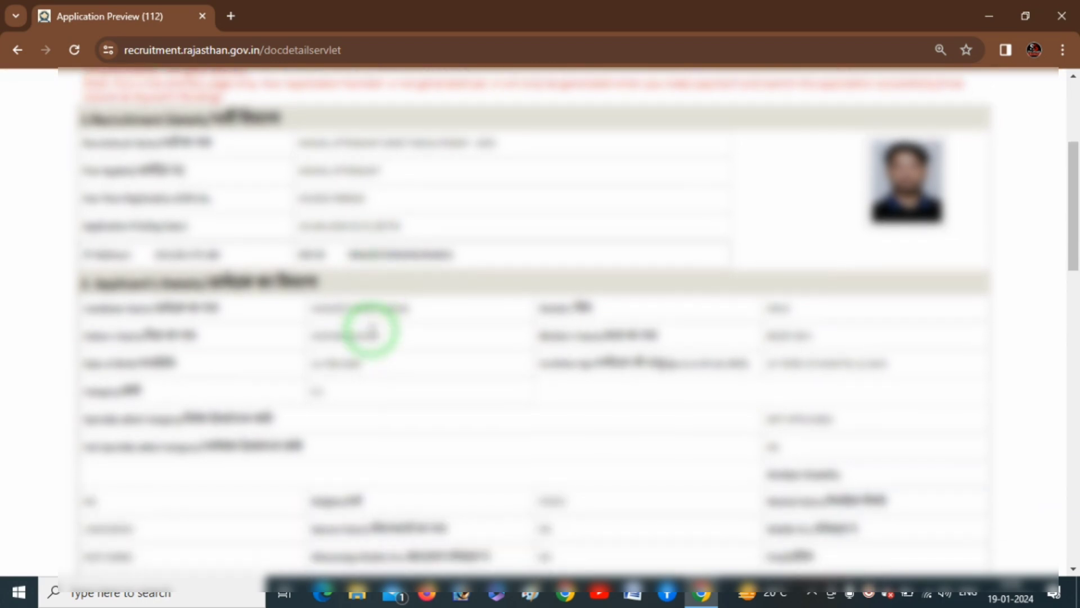
{"action": "scroll", "coordinate": [371, 332], "scroll_direction": "down", "scroll_amount": 4}
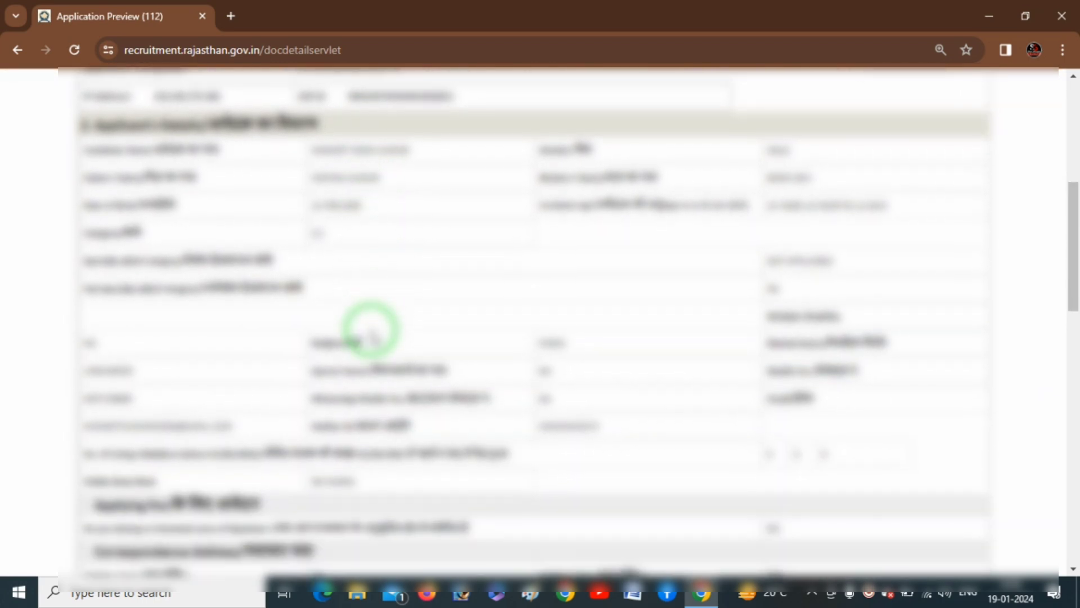
{"action": "scroll", "coordinate": [371, 334], "scroll_direction": "down", "scroll_amount": 3}
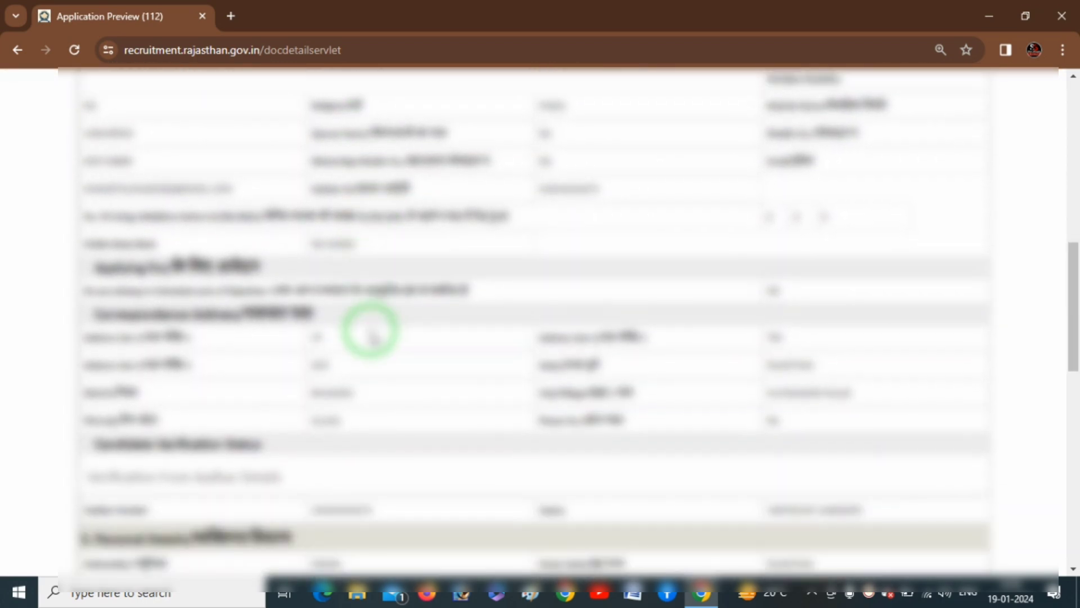
{"action": "scroll", "coordinate": [370, 336], "scroll_direction": "down", "scroll_amount": 5}
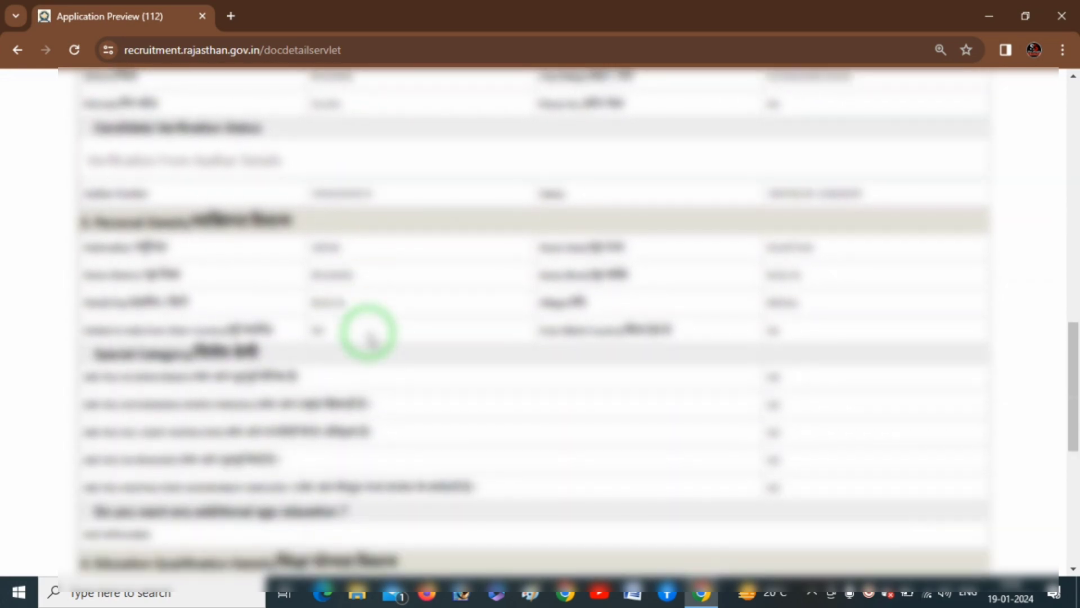
{"action": "scroll", "coordinate": [367, 333], "scroll_direction": "down", "scroll_amount": 4}
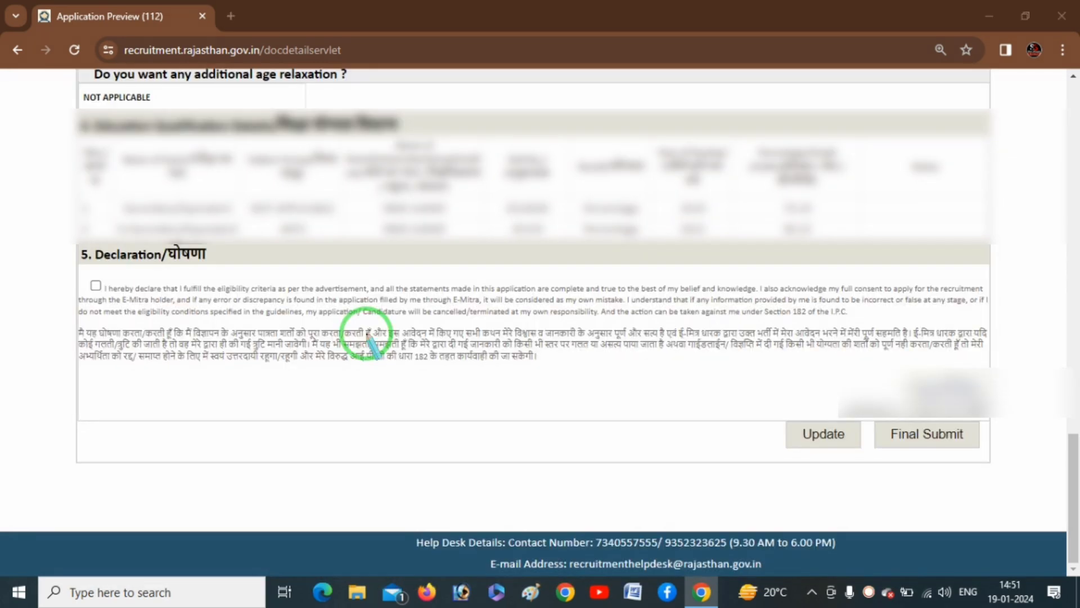
{"action": "mouse_move", "coordinate": [67, 304]}
{"action": "left_mouse_down"}
{"action": "mouse_move", "coordinate": [118, 285]}
{"action": "mouse_move", "coordinate": [72, 294]}
{"action": "mouse_move", "coordinate": [114, 304]}
{"action": "left_mouse_up"}
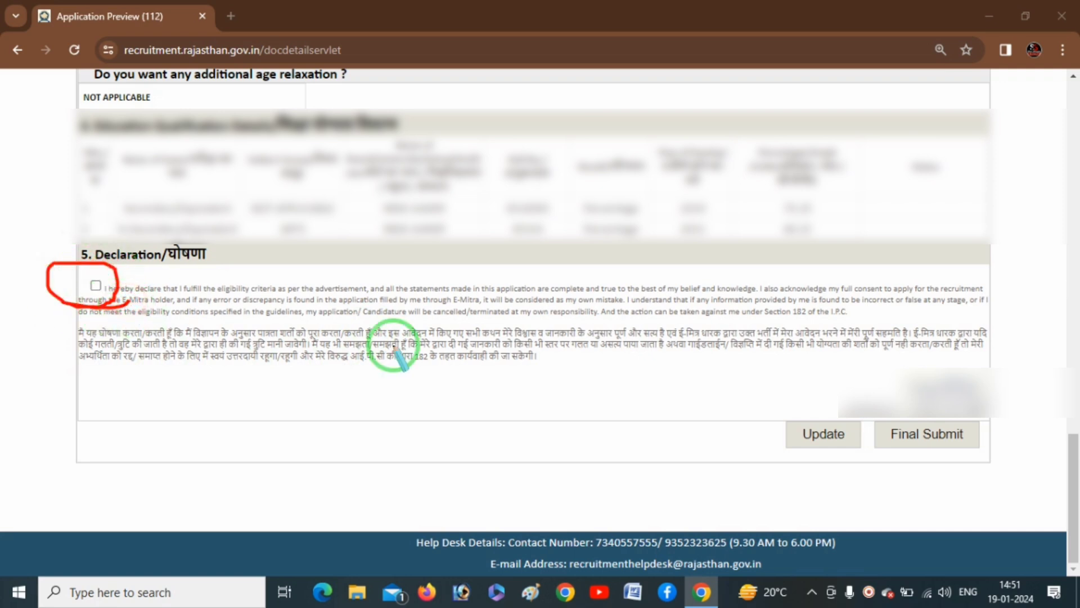
{"action": "mouse_move", "coordinate": [766, 440]}
{"action": "left_mouse_down"}
{"action": "mouse_move", "coordinate": [775, 451]}
{"action": "mouse_move", "coordinate": [807, 448]}
{"action": "mouse_move", "coordinate": [832, 410]}
{"action": "mouse_move", "coordinate": [776, 419]}
{"action": "mouse_move", "coordinate": [800, 453]}
{"action": "left_mouse_up"}
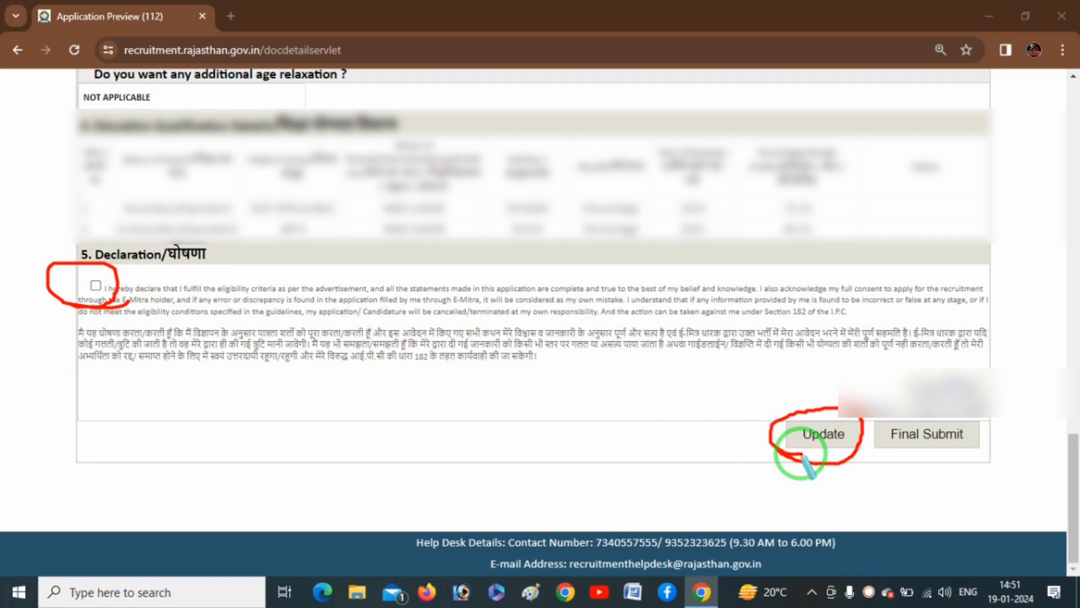
{"action": "mouse_move", "coordinate": [97, 289]}
{"action": "left_mouse_down"}
{"action": "mouse_move", "coordinate": [31, 269]}
{"action": "mouse_move", "coordinate": [138, 301]}
{"action": "left_mouse_up"}
{"action": "mouse_move", "coordinate": [890, 451]}
{"action": "left_mouse_down"}
{"action": "mouse_move", "coordinate": [984, 440]}
{"action": "mouse_move", "coordinate": [956, 419]}
{"action": "mouse_move", "coordinate": [878, 430]}
{"action": "mouse_move", "coordinate": [892, 460]}
{"action": "mouse_move", "coordinate": [923, 462]}
{"action": "left_mouse_up"}
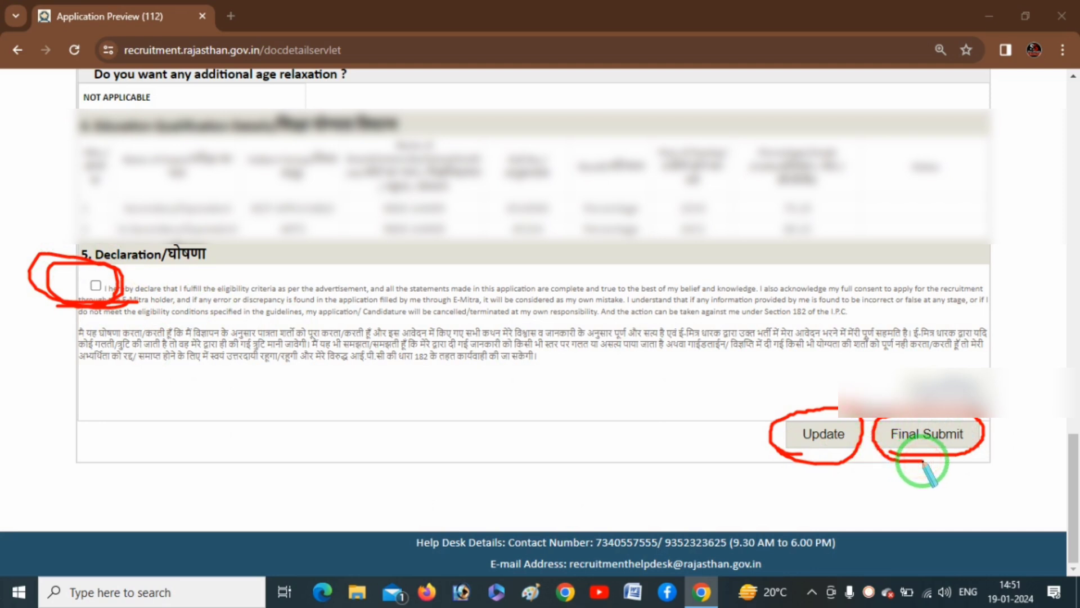